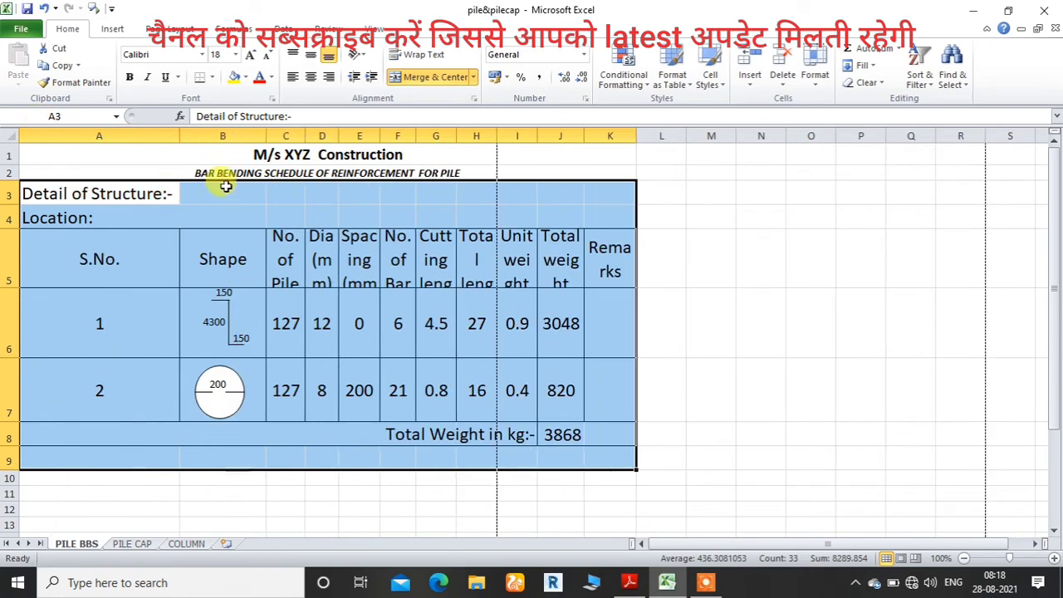
Widen columns C through J to fit the header text and values, and increase the height of header row 5.
double_click(306, 136)
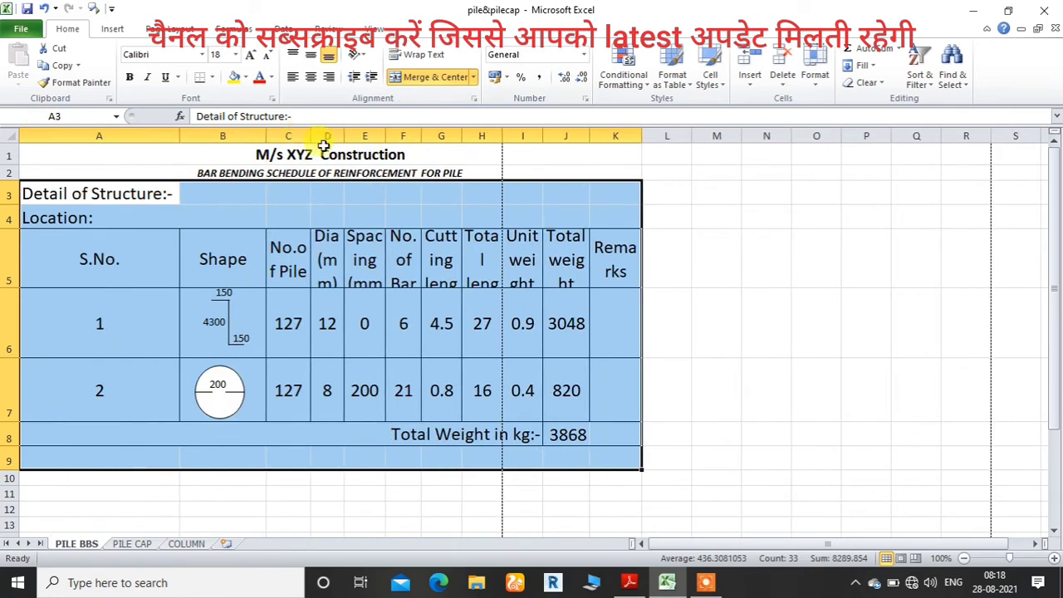
double_click(342, 135)
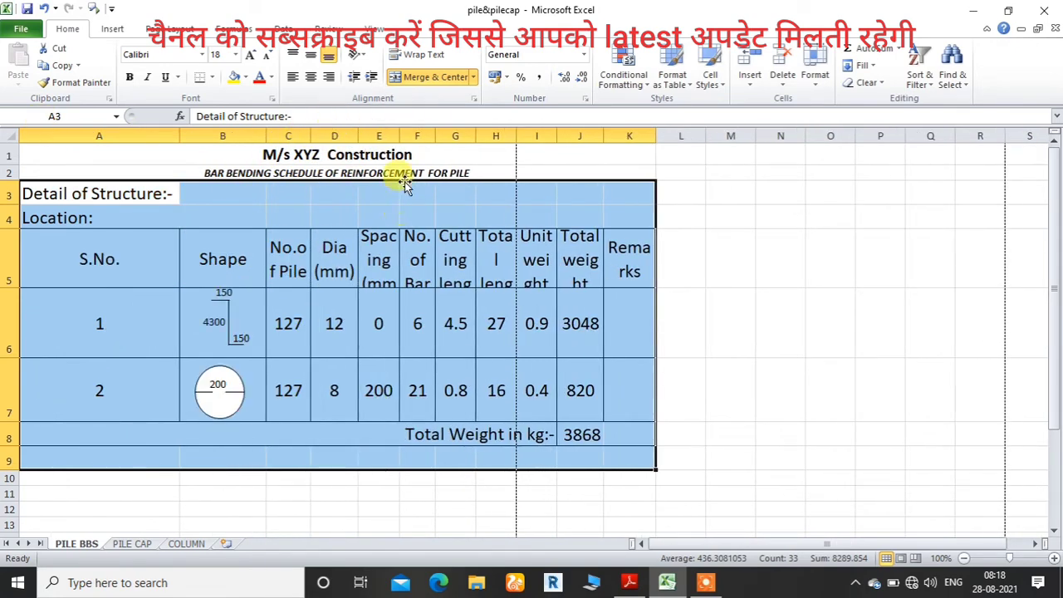
double_click(400, 134)
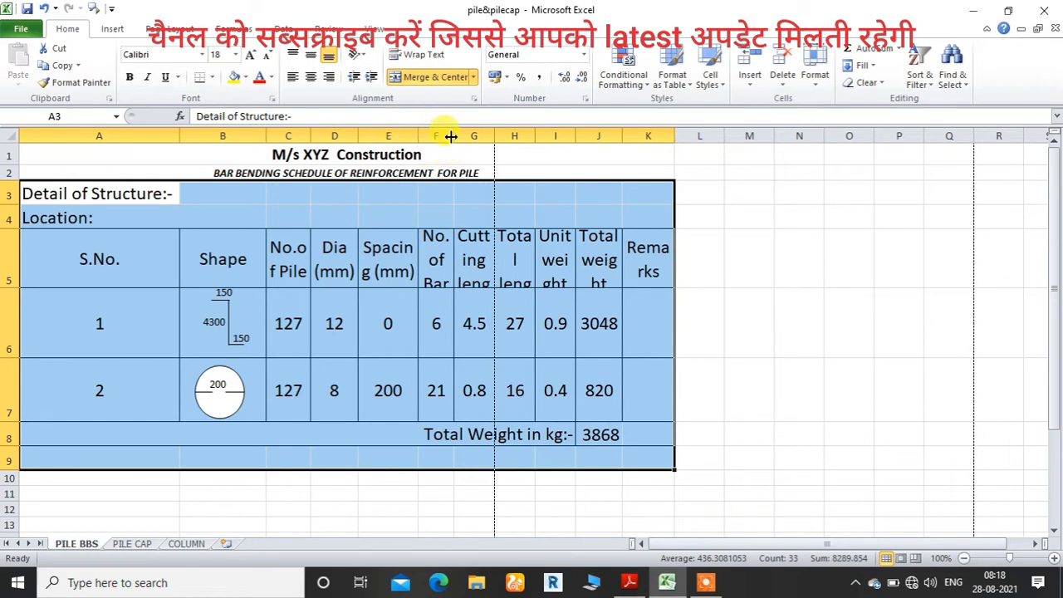
left_click_drag(417, 136, 947, 138)
key("ctrl+Home")
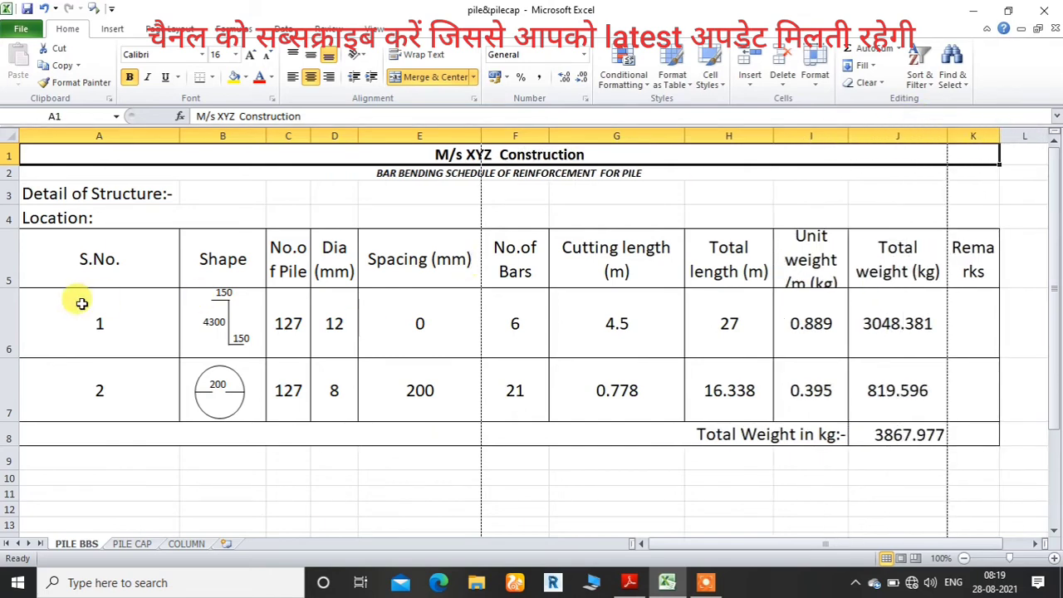
left_click_drag(11, 287, 14, 304)
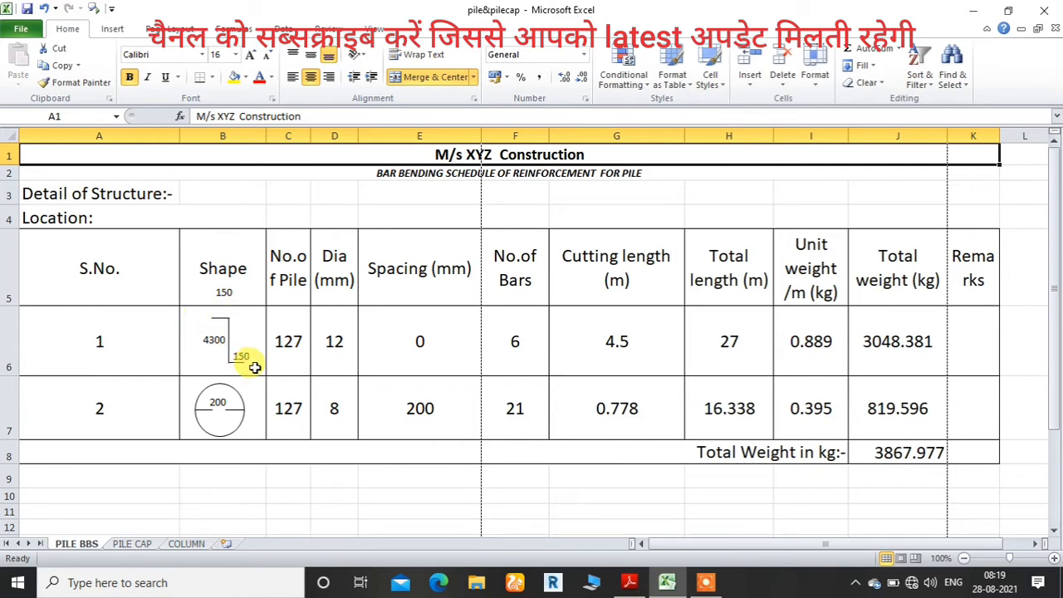
Move the upper 150 dimension label onto the top hook of the item 1 bar shape.
left_click(221, 286)
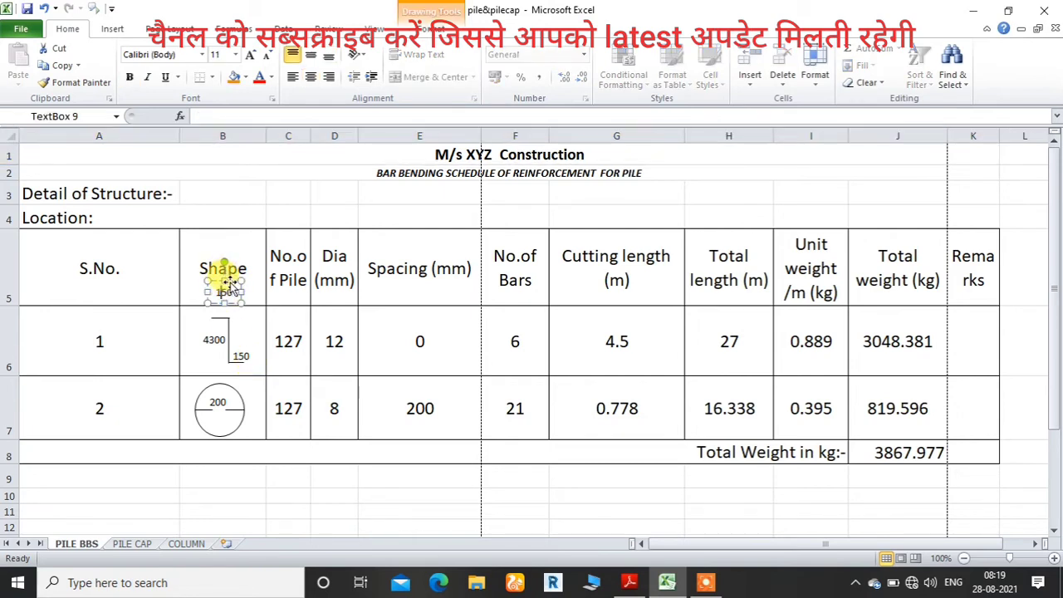
left_click_drag(229, 280, 223, 312)
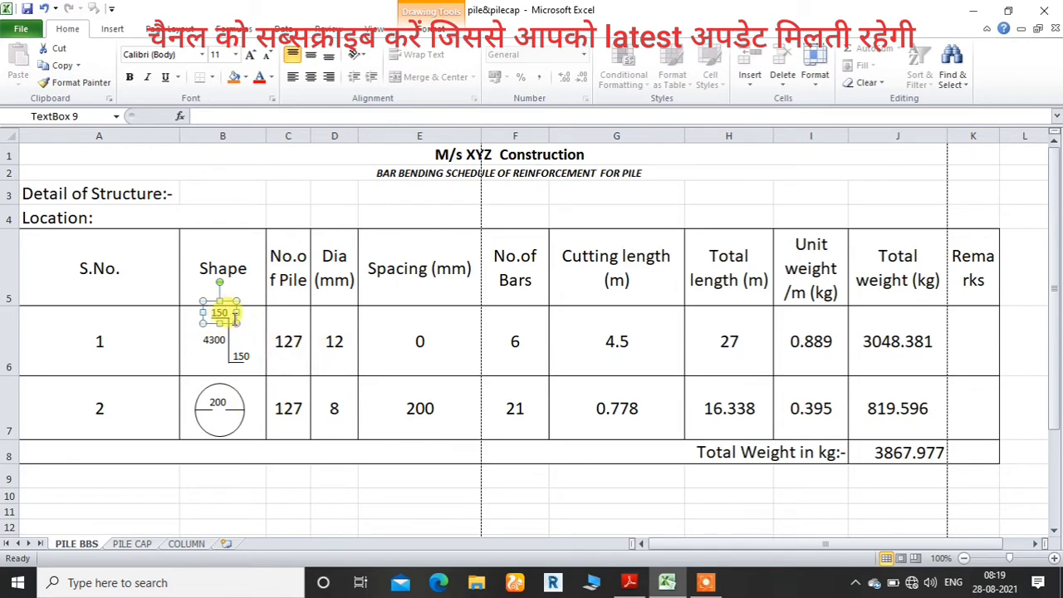
left_click(253, 475)
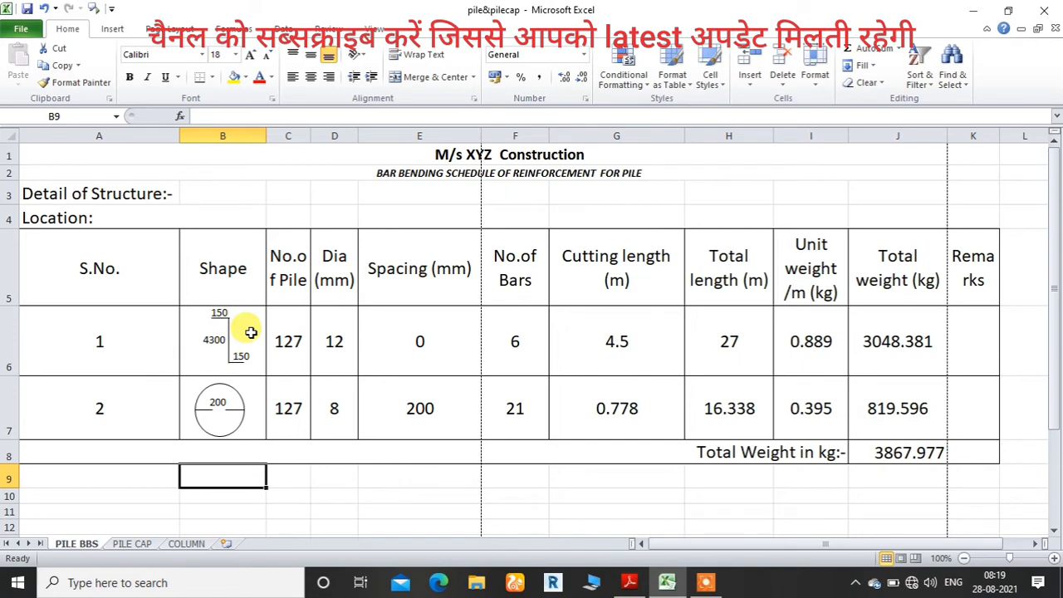
Review item 1's number of piles, bar diameter, spacing and number of bars in cells C6 to F6.
left_click(293, 341)
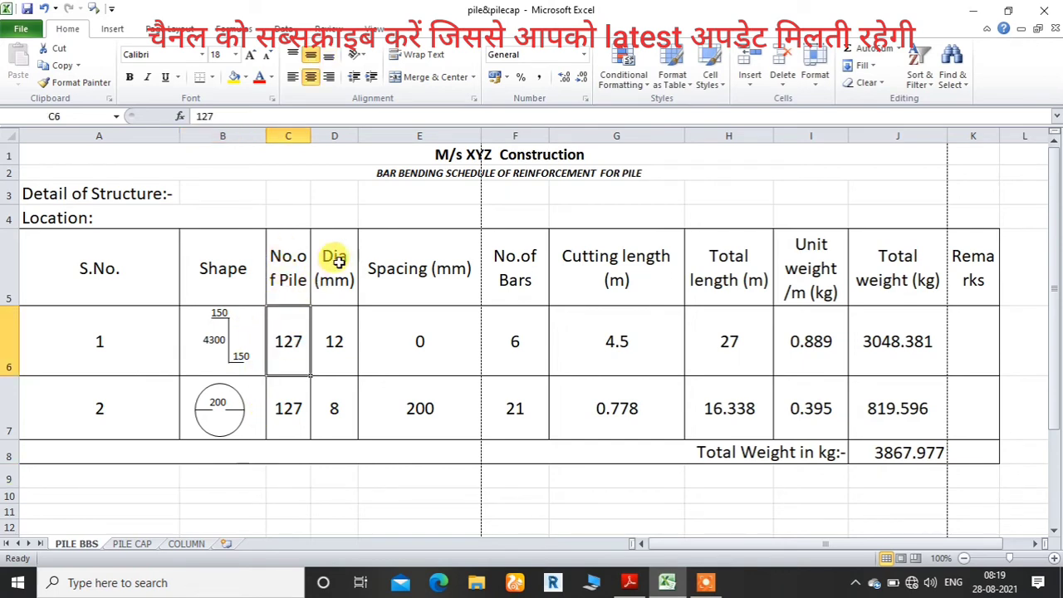
left_click(343, 334)
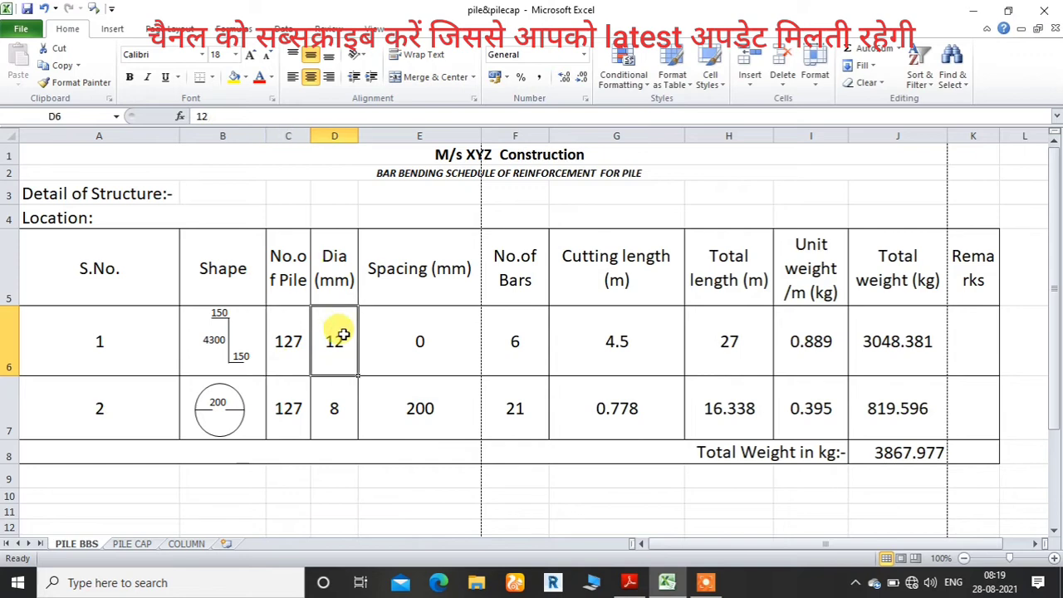
left_click(421, 347)
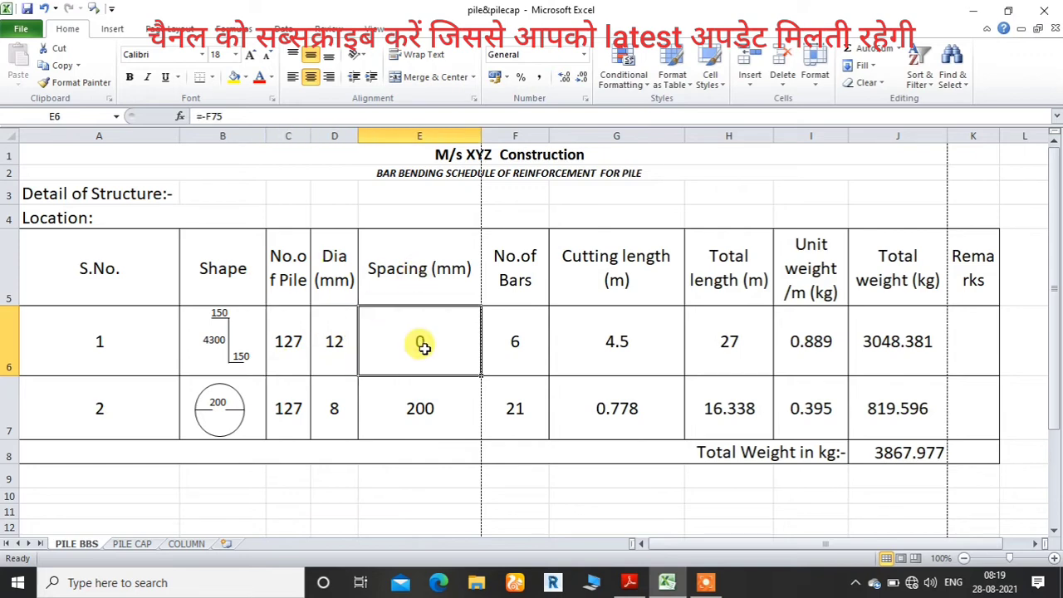
left_click(517, 346)
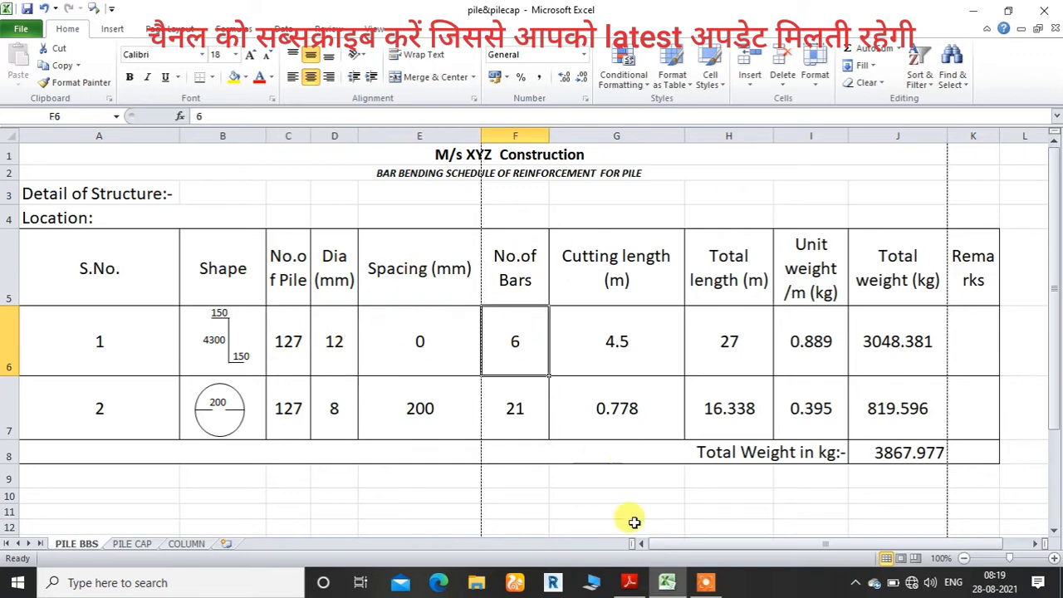
Switch to b wall plan.pdf in Adobe Reader and examine the pile detail for its main bars and stirrups.
left_click(629, 582)
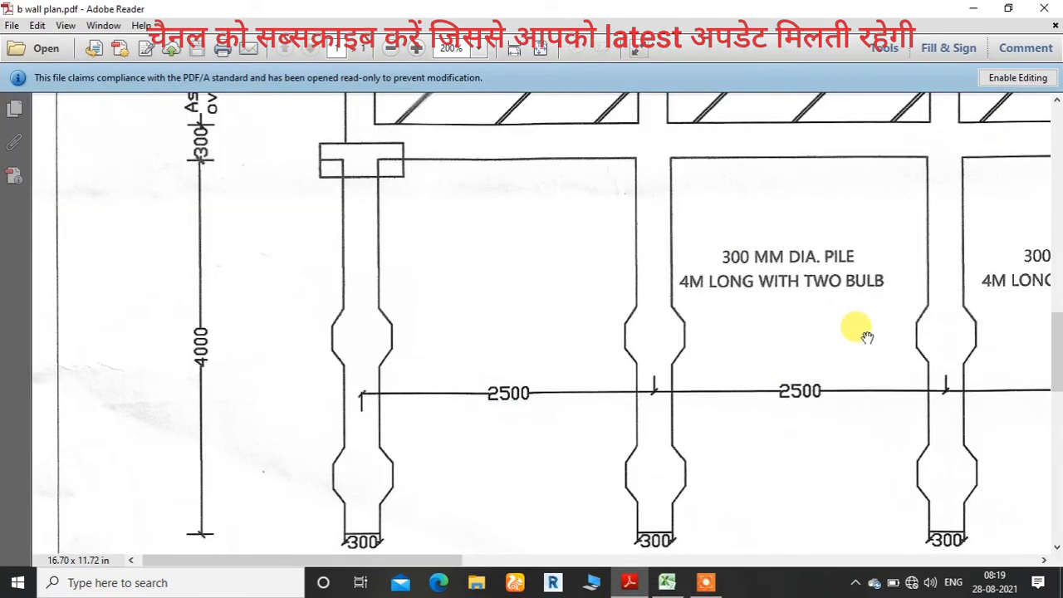
scroll(865, 337, "down", 2)
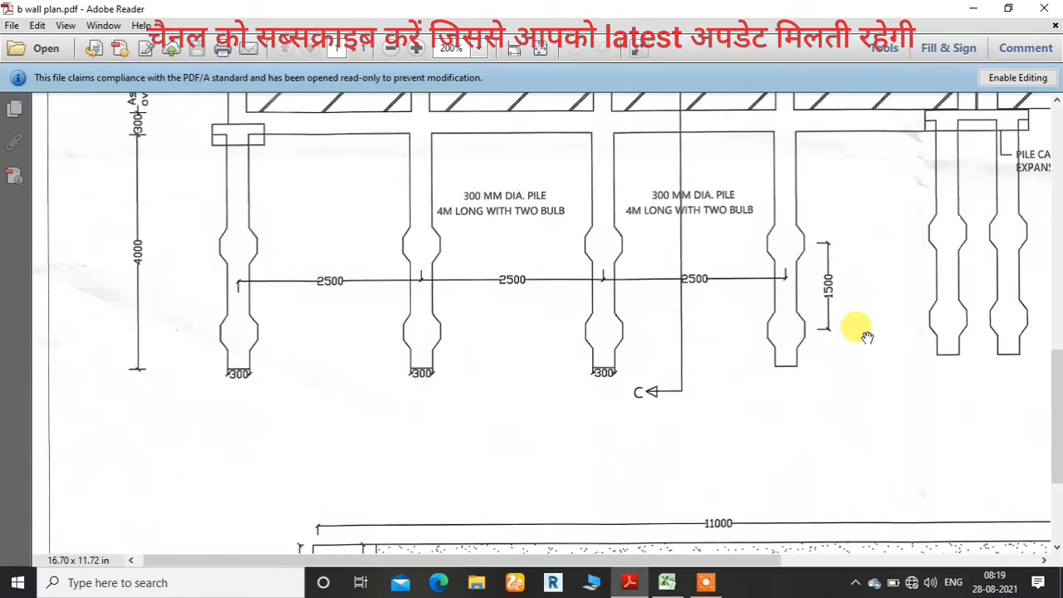
scroll(866, 337, "down", 3)
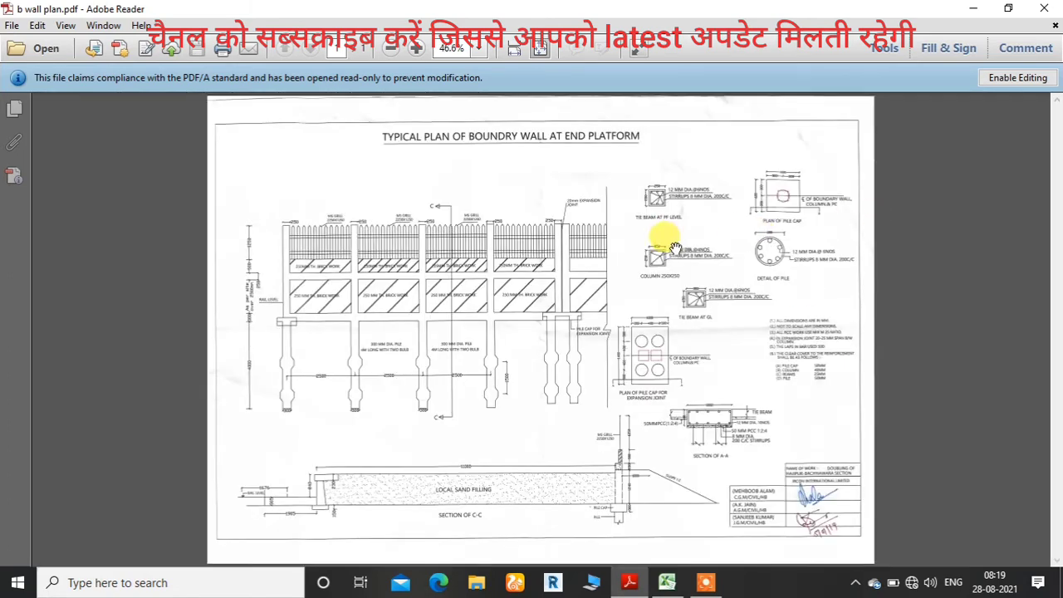
scroll(675, 248, "up", 2)
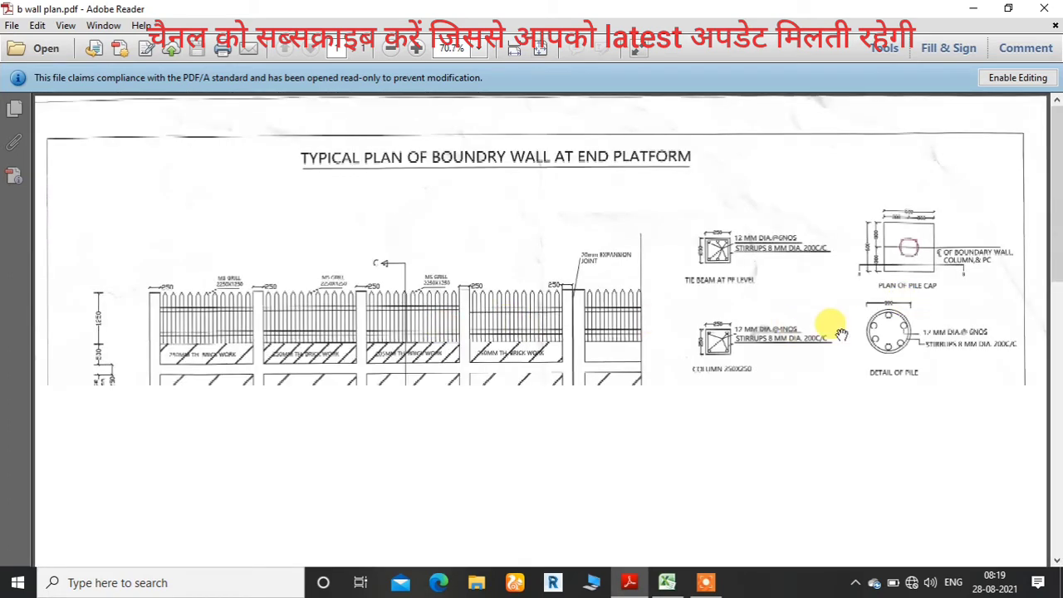
scroll(841, 334, "up", 1)
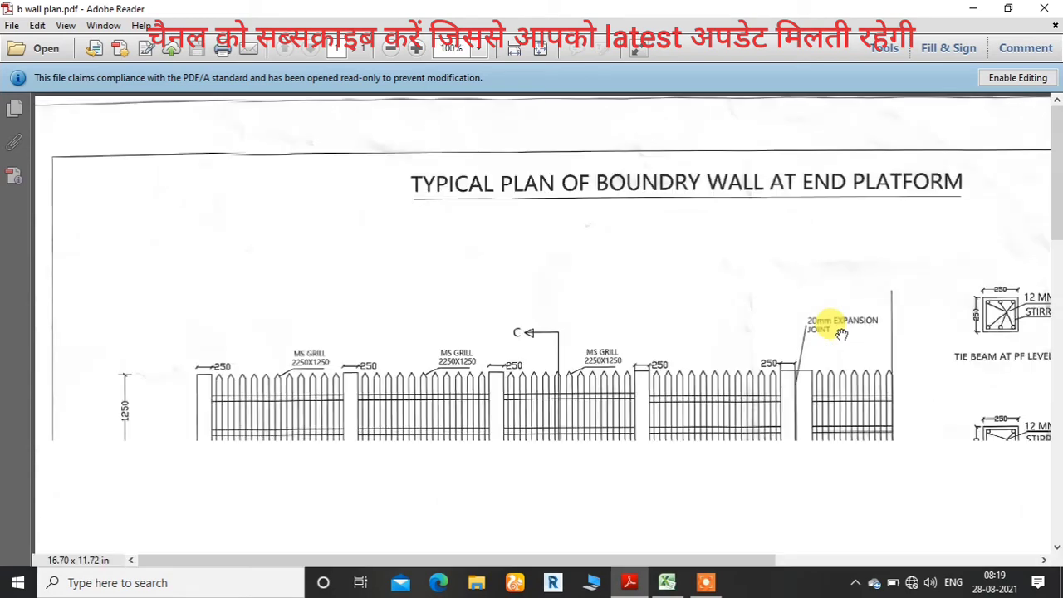
left_click_drag(956, 407, 324, 337)
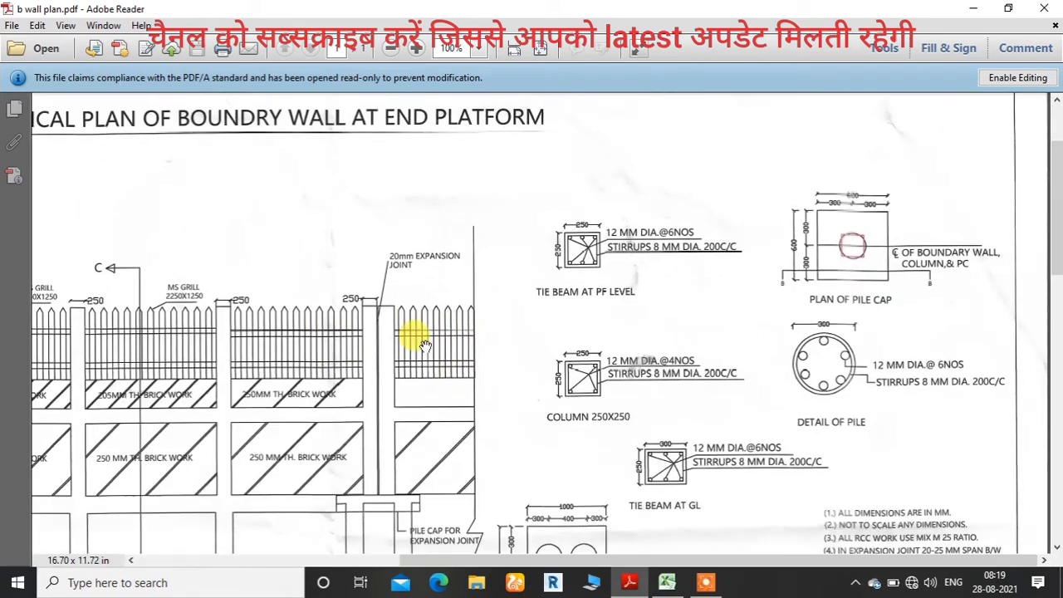
scroll(848, 311, "up", 1)
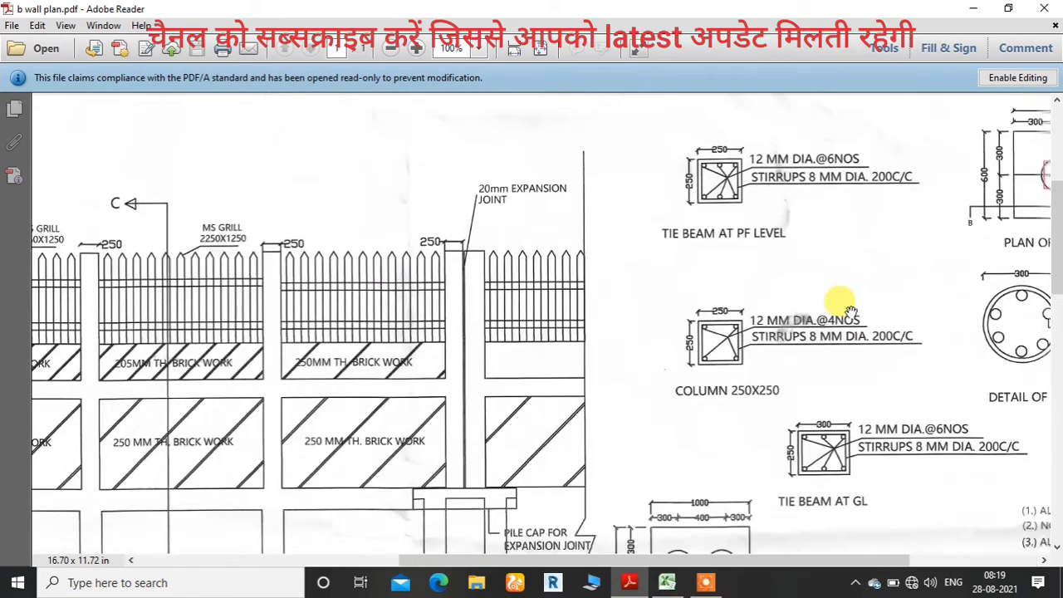
left_click_drag(858, 308, 451, 296)
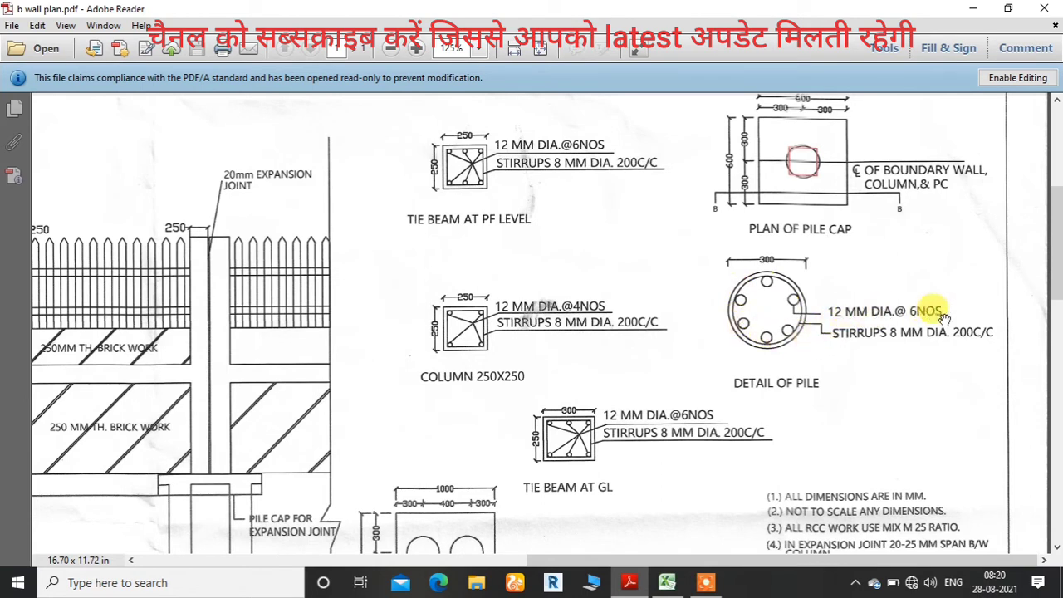
Return to the Excel workbook and calculate item 1's bar length in cell E11 with =4.3+.15+.15.
left_click(667, 581)
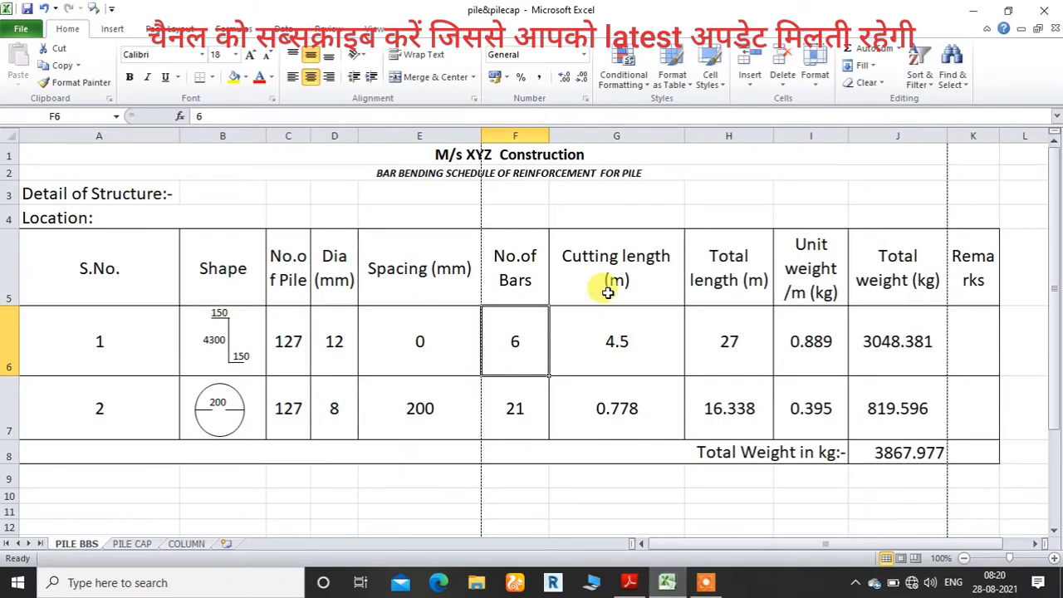
left_click(595, 334)
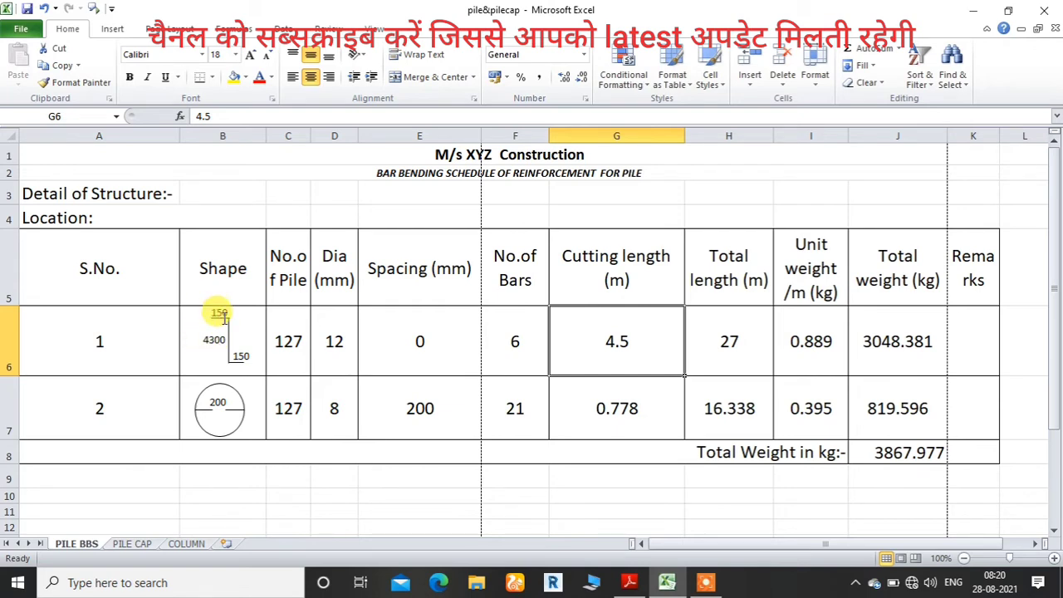
left_click(392, 506)
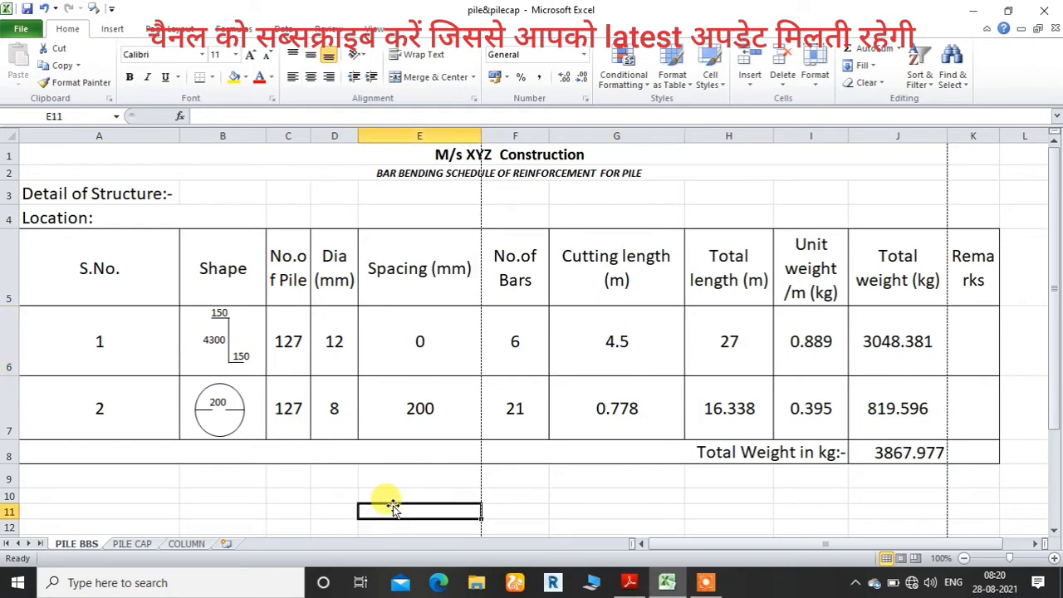
type("=4.3+.15+.15")
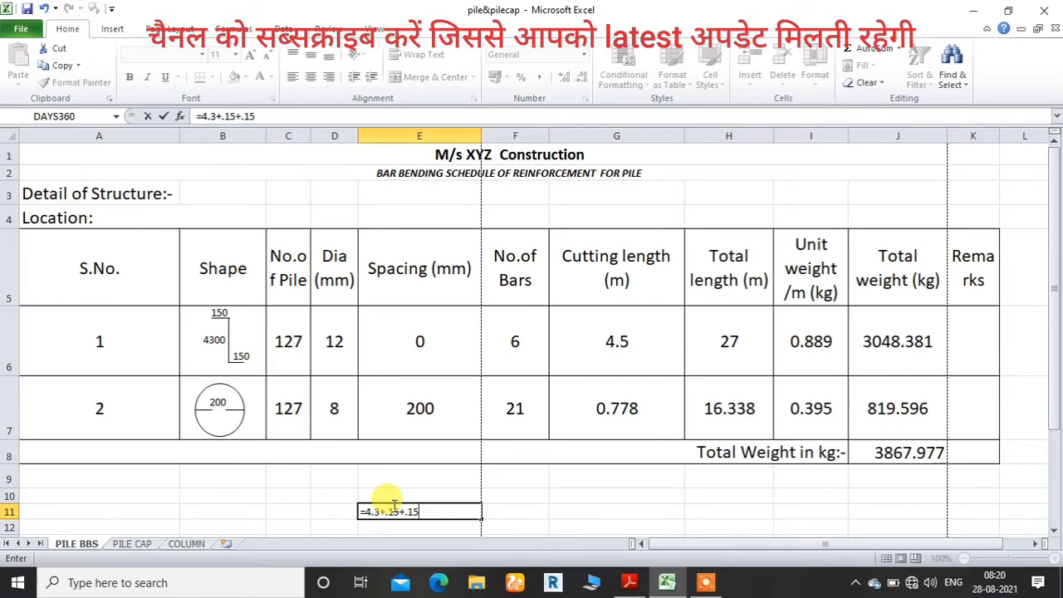
key("Return")
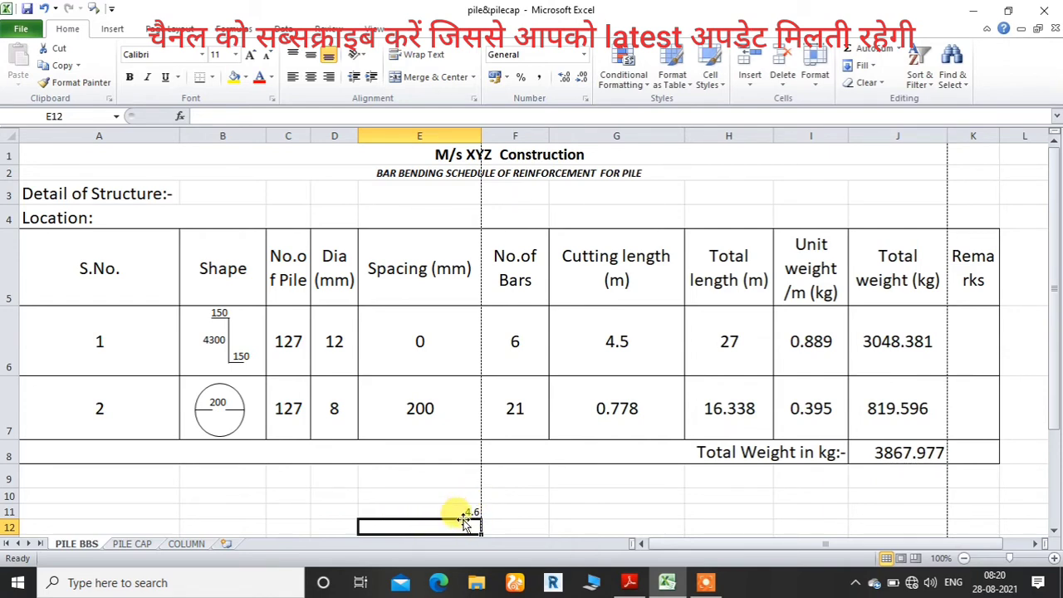
Switch to the boundary wall drawing in Adobe Reader and look up the clear cover specified for piles.
left_click(632, 583)
scroll(822, 355, "down", 4)
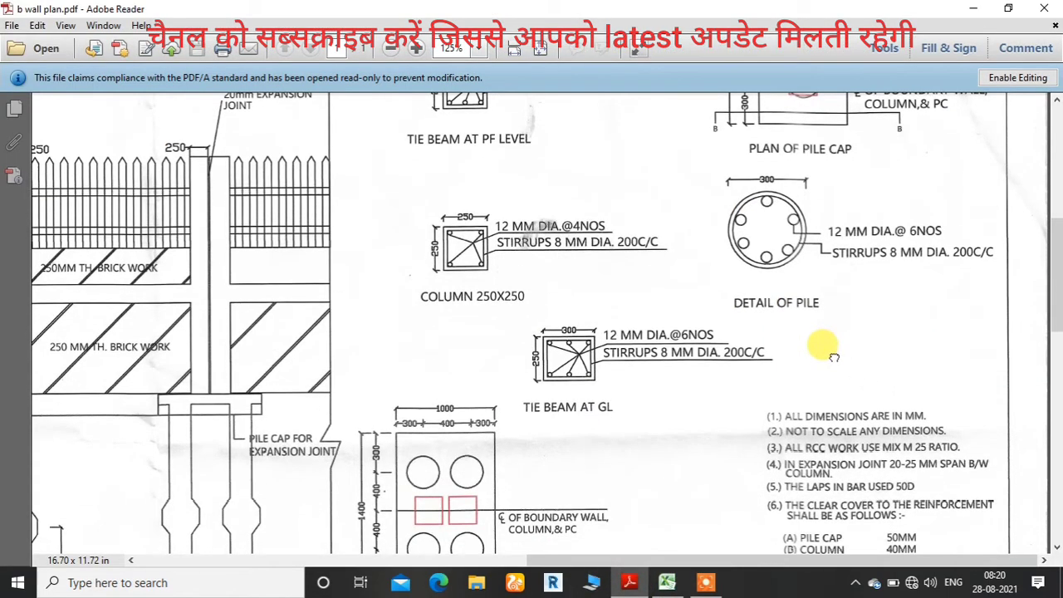
scroll(811, 267, "down", 1)
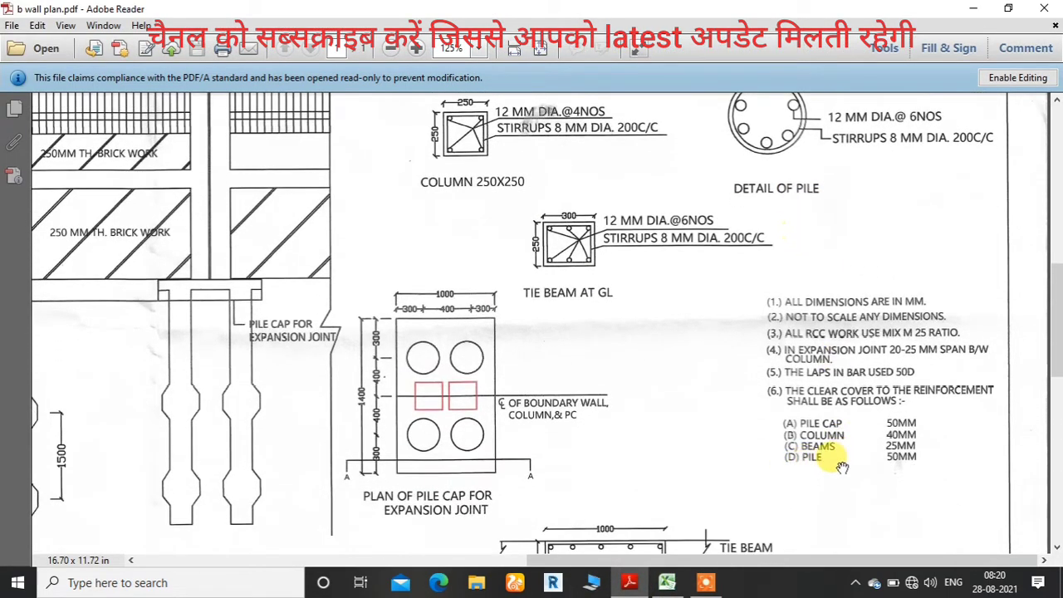
Return to the Excel workbook and subtract the cover from the bar length in cell E12 with =E11-.1.
left_click(669, 581)
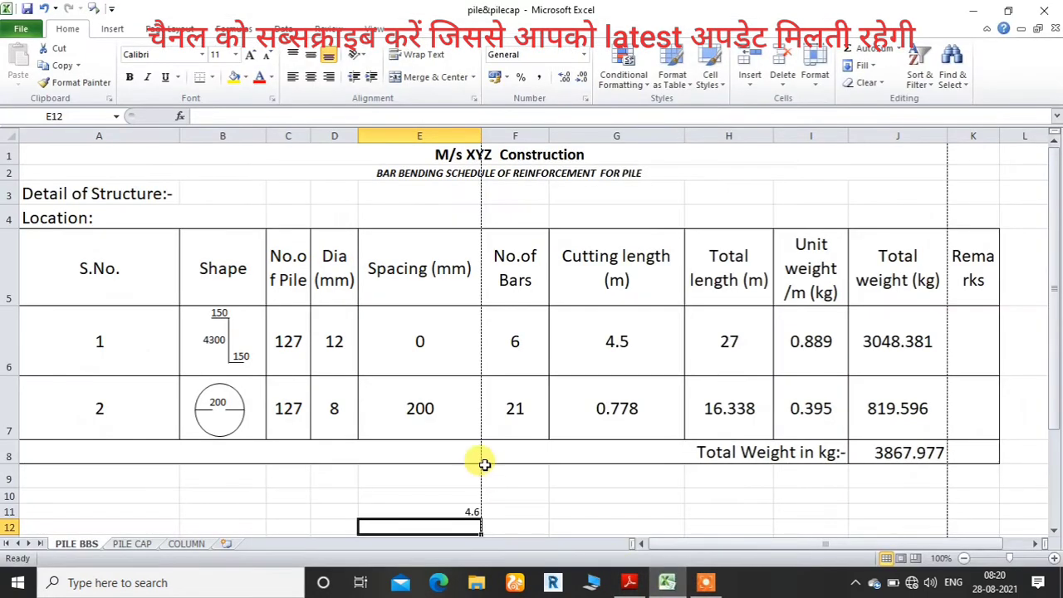
type("=")
left_click(470, 511)
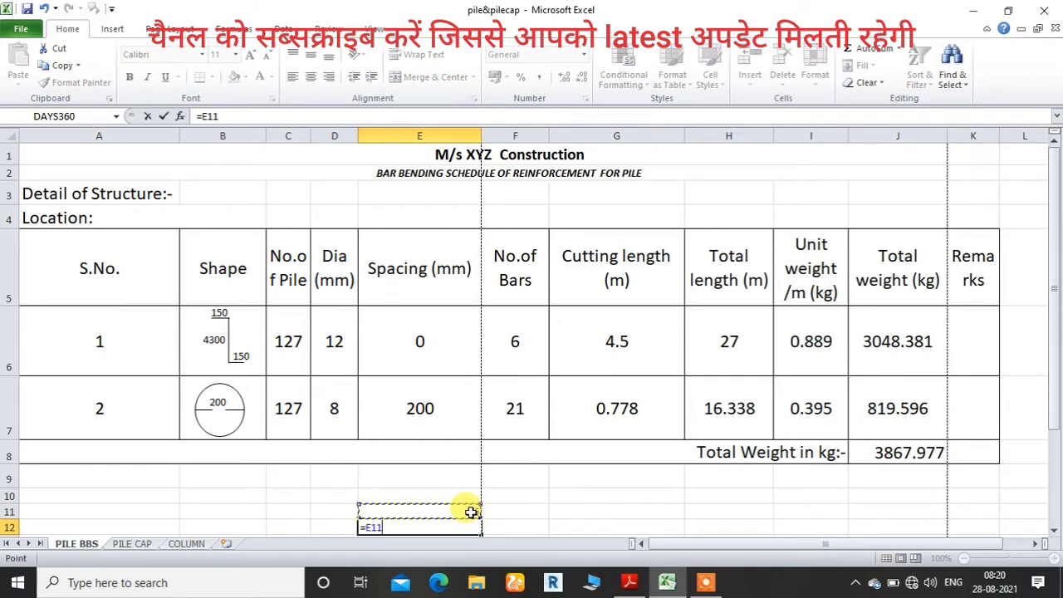
type("-")
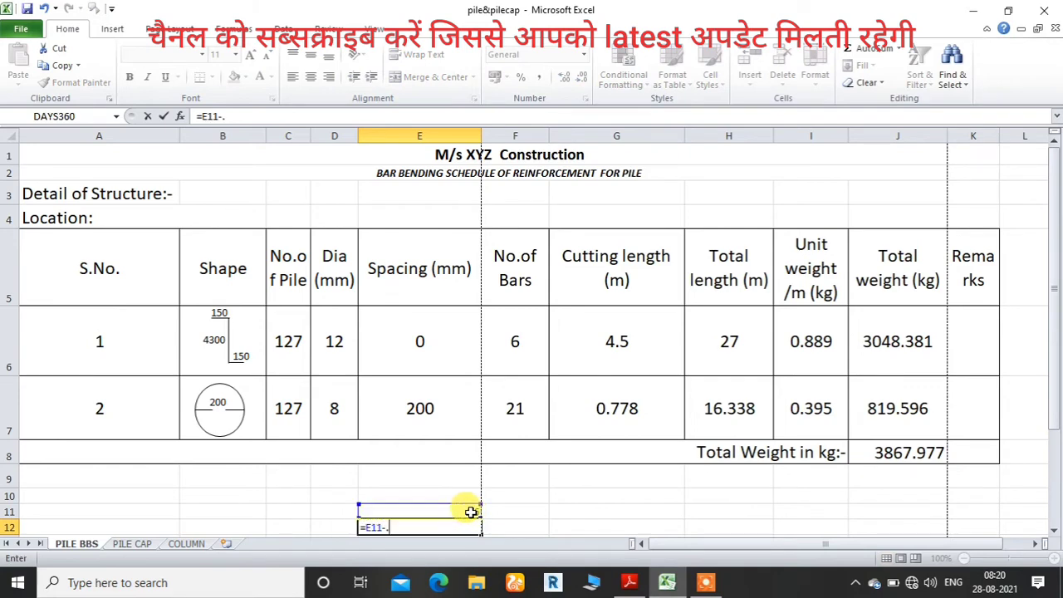
type(".1")
key("Return")
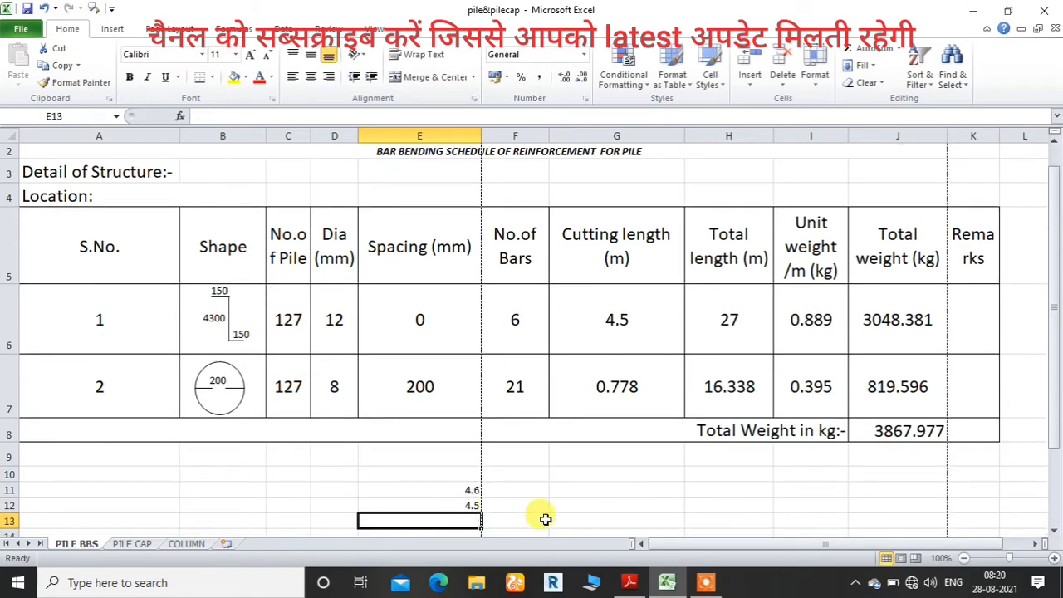
Extend the formula in E11 to subtract .1, and move that cell to item 1's cutting length cell G6.
left_click(461, 488)
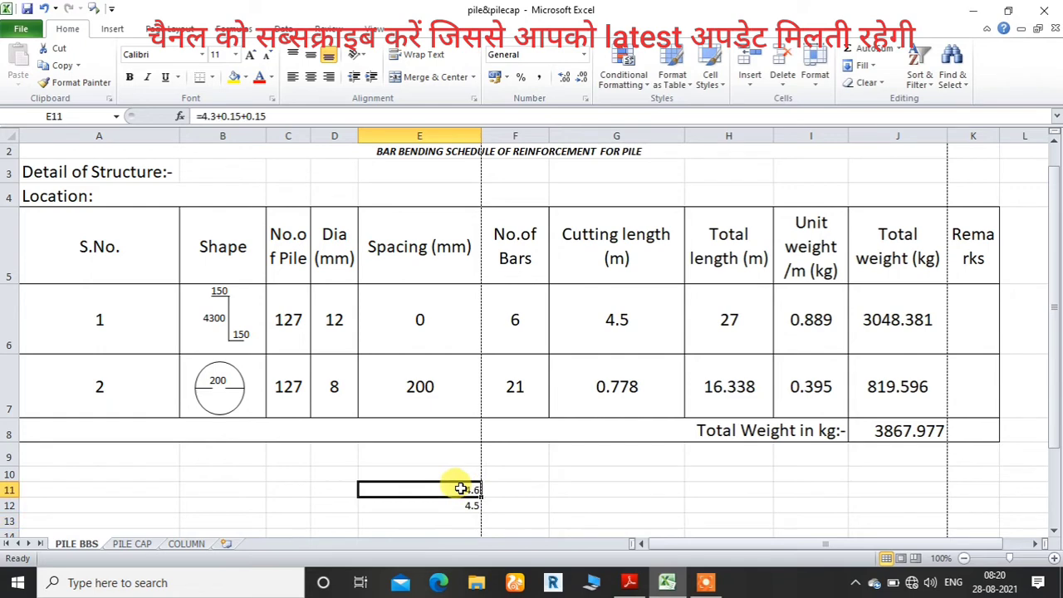
left_click(337, 116)
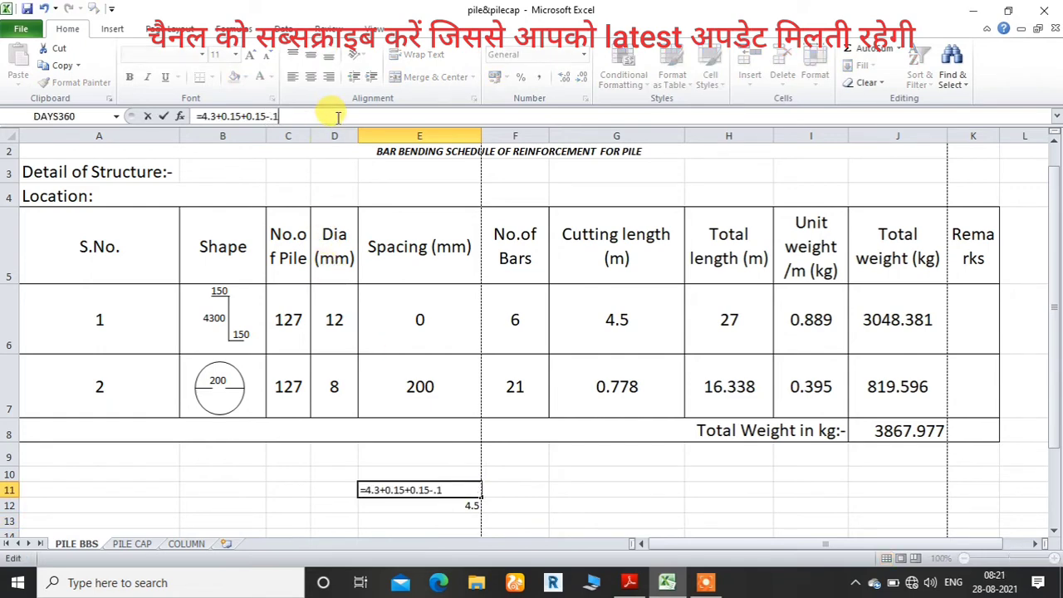
key("Return")
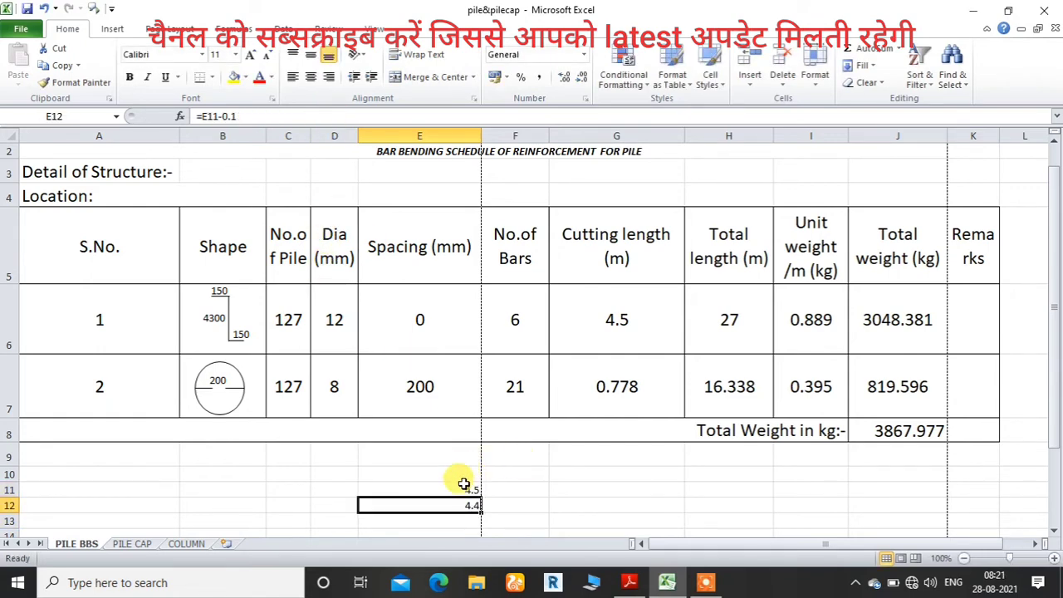
left_click(462, 488)
left_click_drag(463, 489, 608, 324)
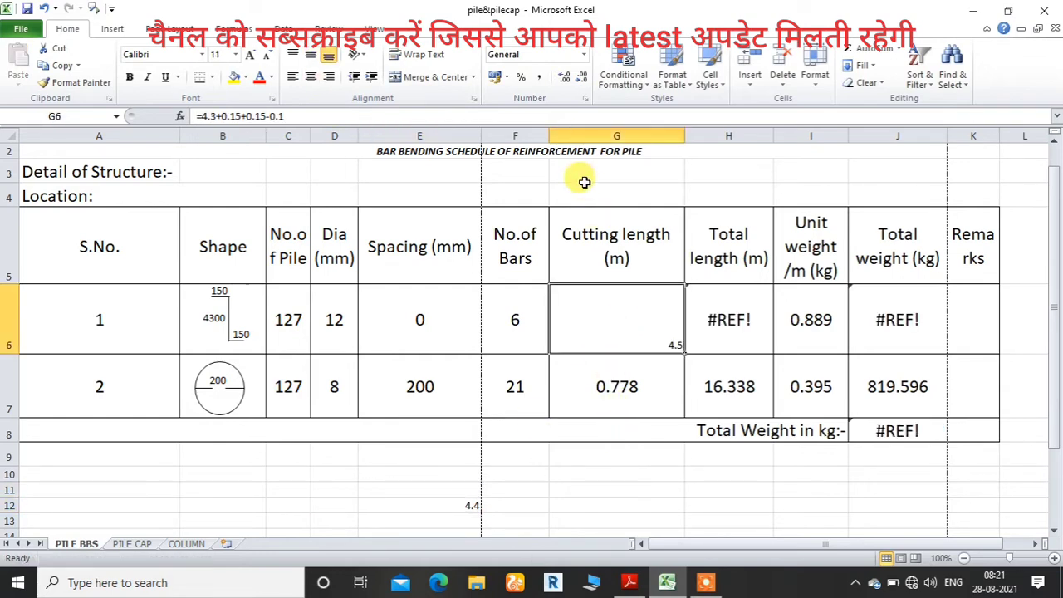
Centre item 1's cutting length in cell G6 both vertically and horizontally, and set its font size to 18.
left_click(310, 55)
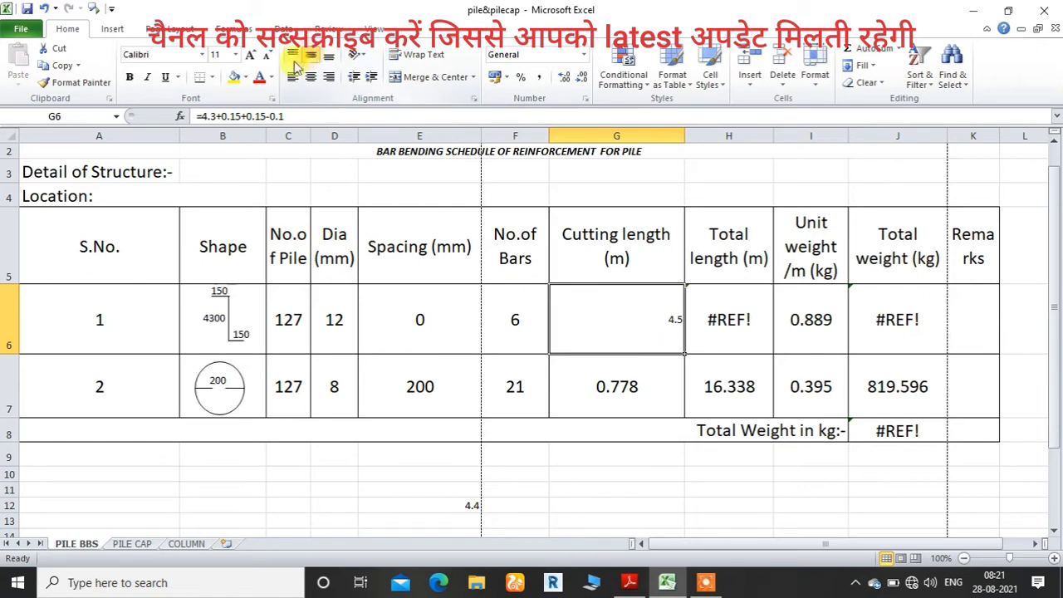
left_click(308, 76)
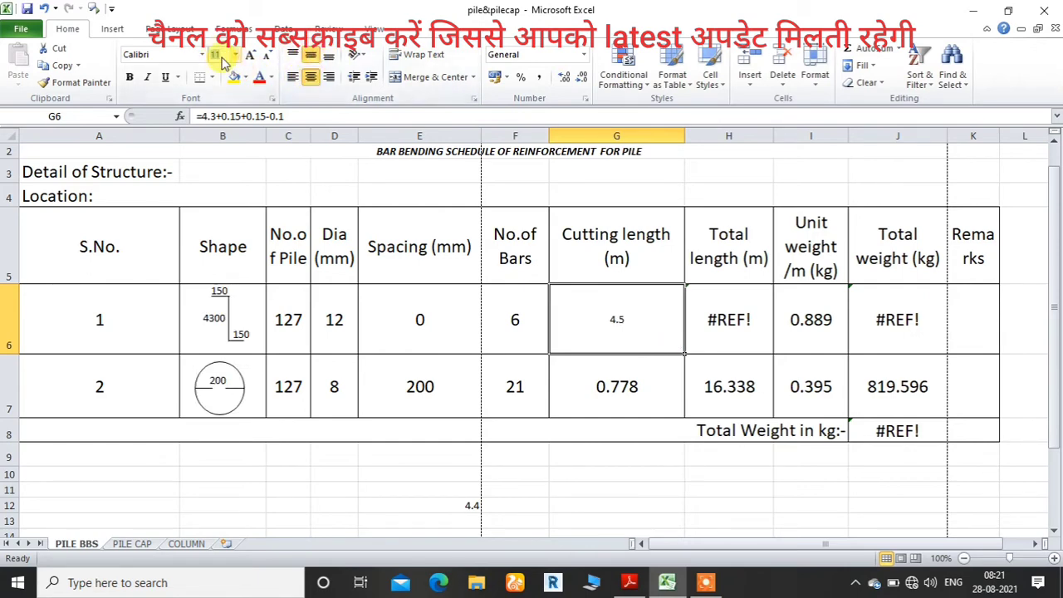
type("18")
key("Return")
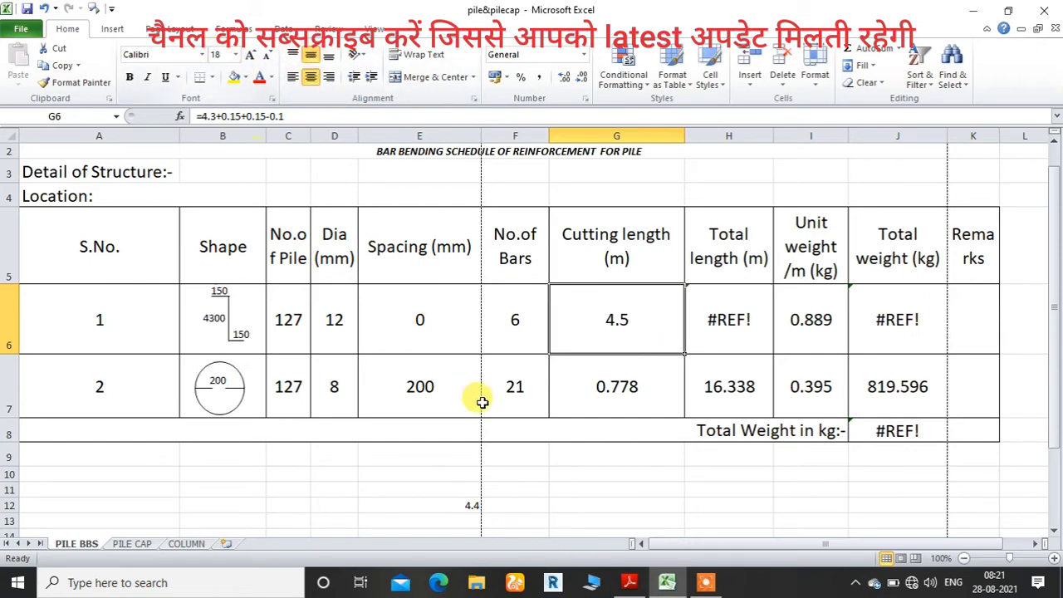
left_click(635, 471)
Replace item 1's total length in cell H6 with the formula =C6*F6*G6.
left_click(724, 318)
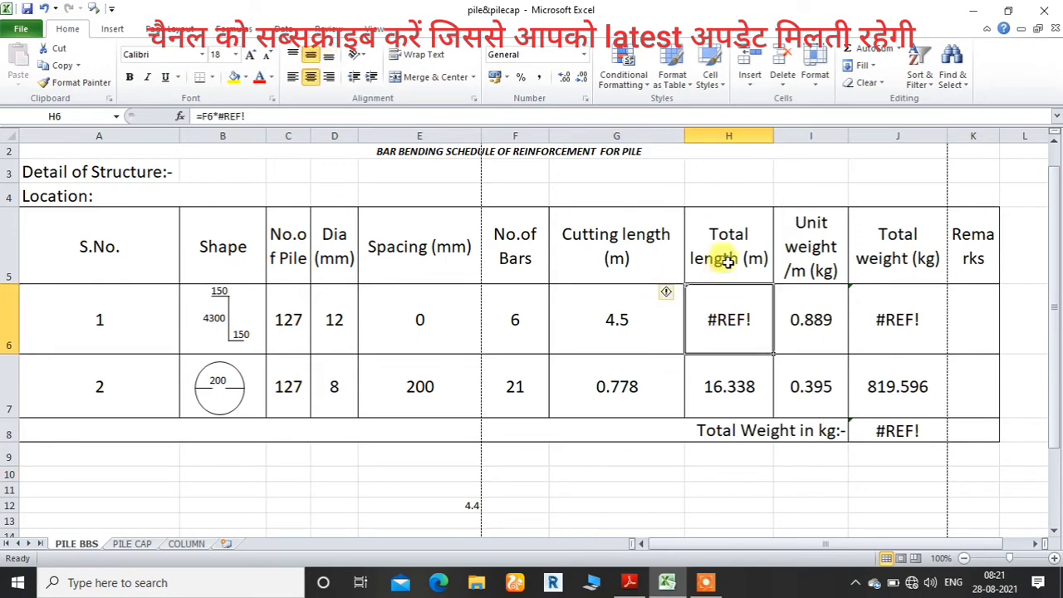
key("Delete")
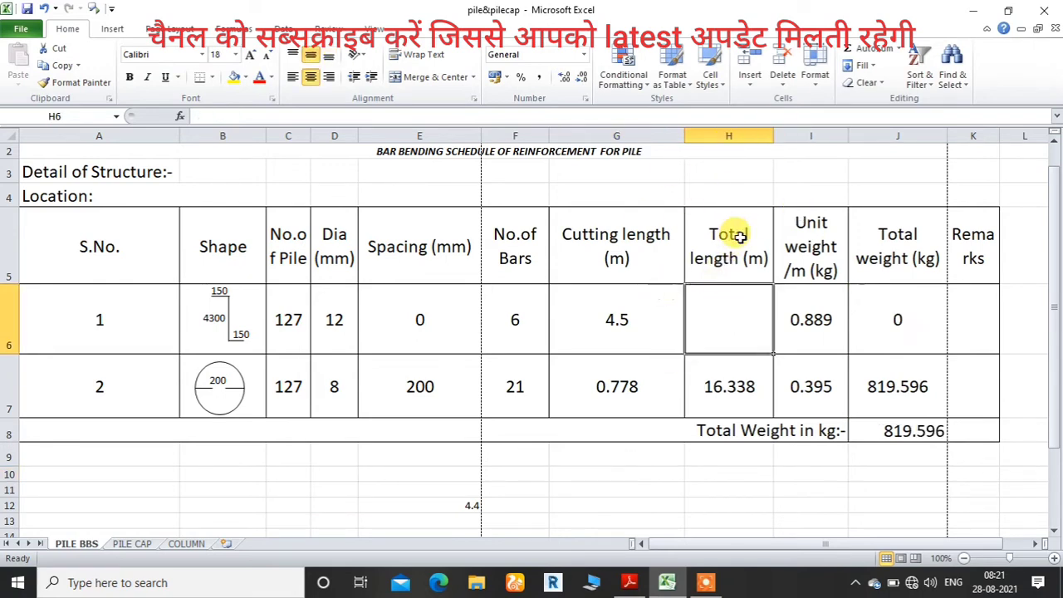
type("=")
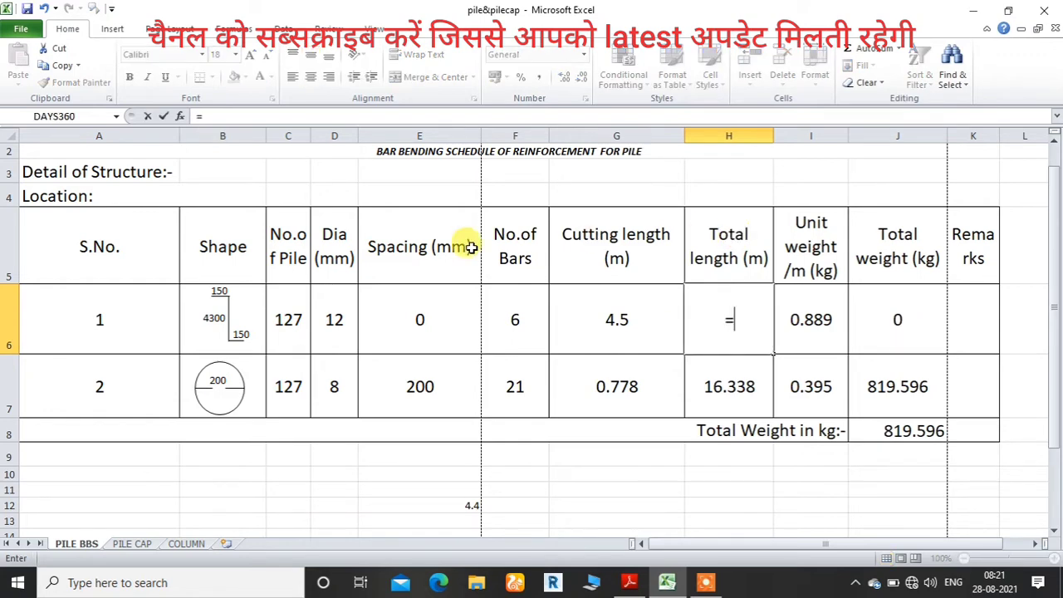
left_click(286, 321)
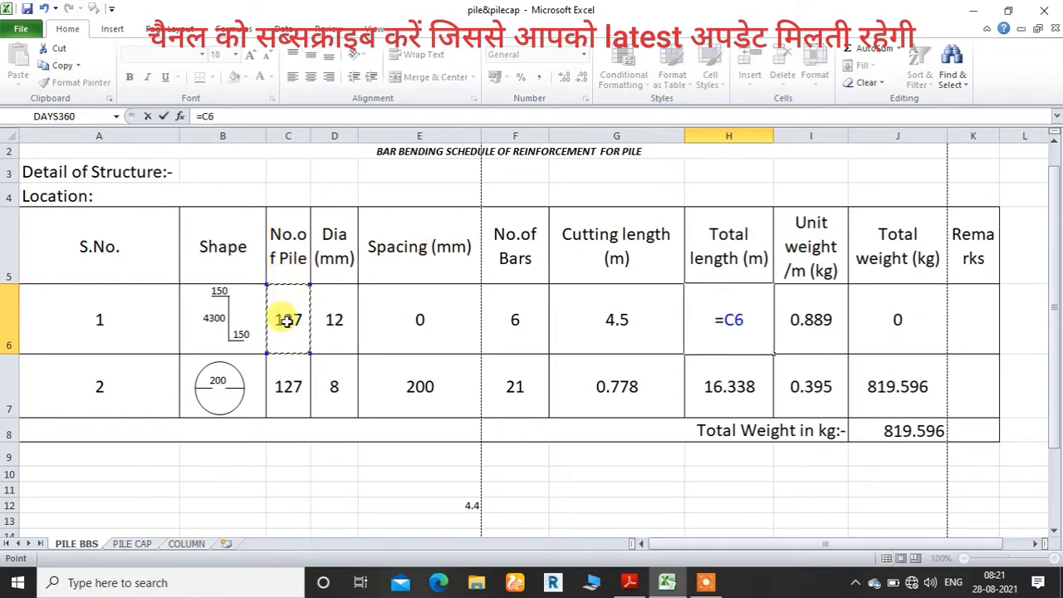
type("*")
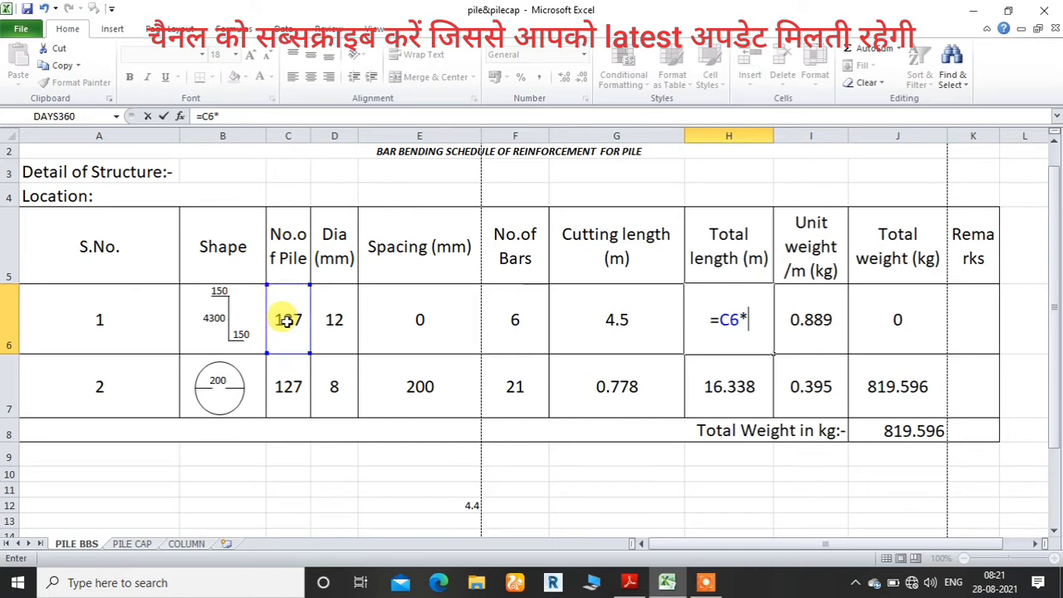
left_click(502, 318)
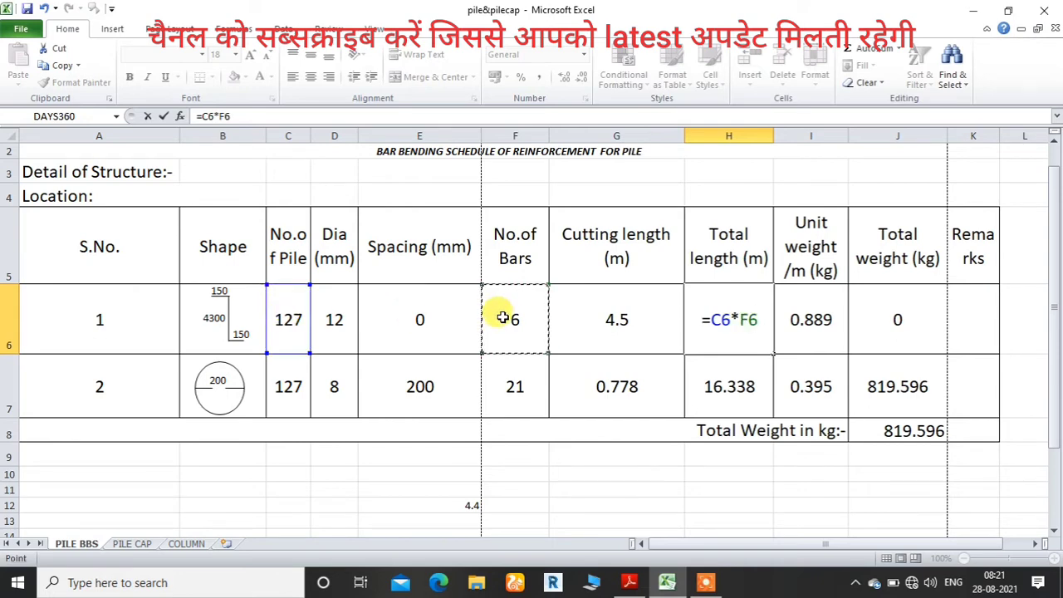
type("*")
left_click(611, 318)
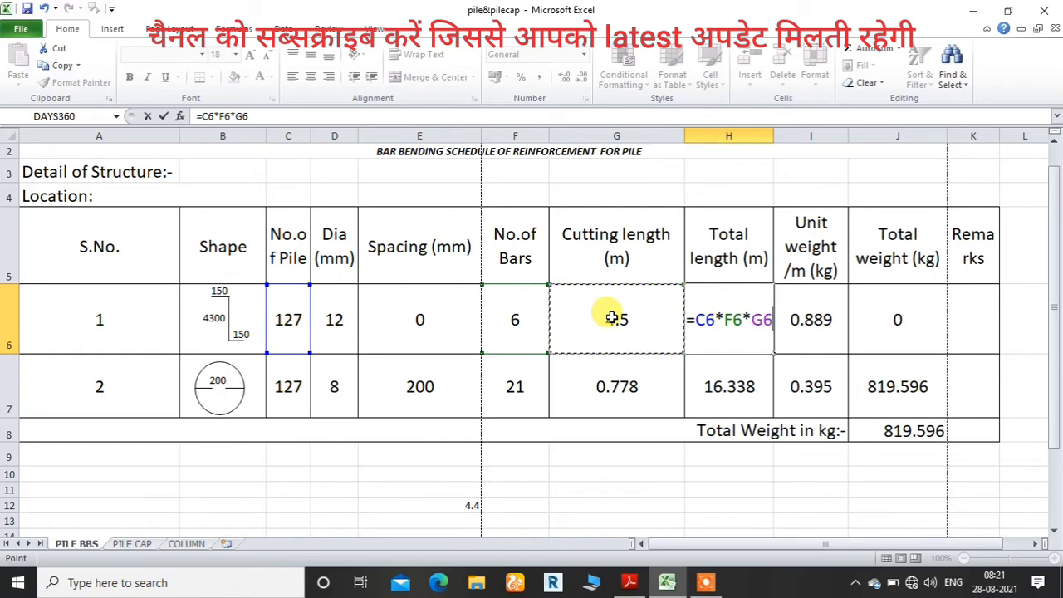
key("Return")
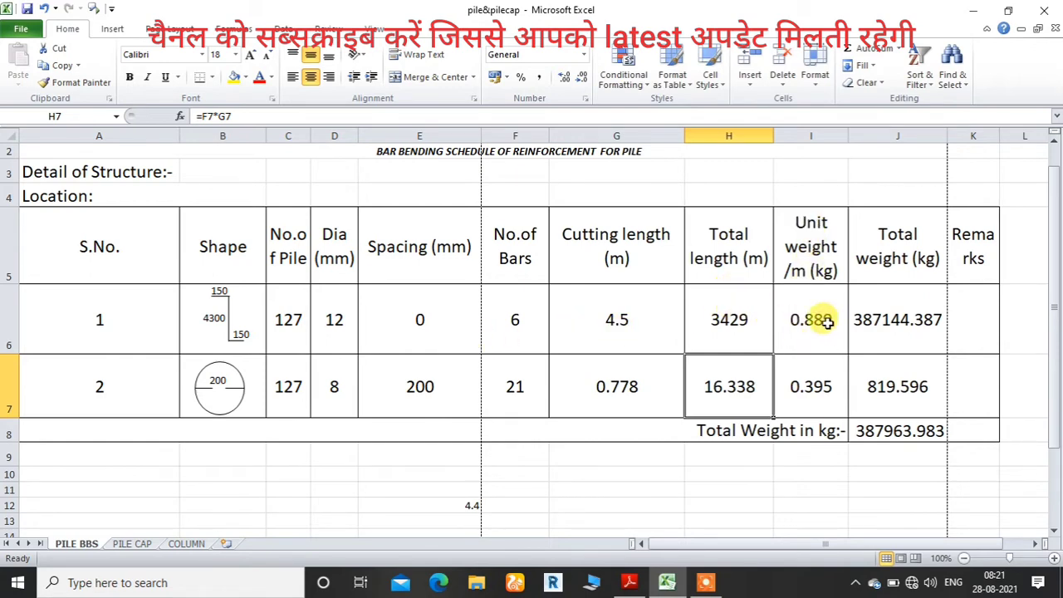
Replace item 1's total weight in cell J6 with the formula =H6*I6.
left_click(904, 323)
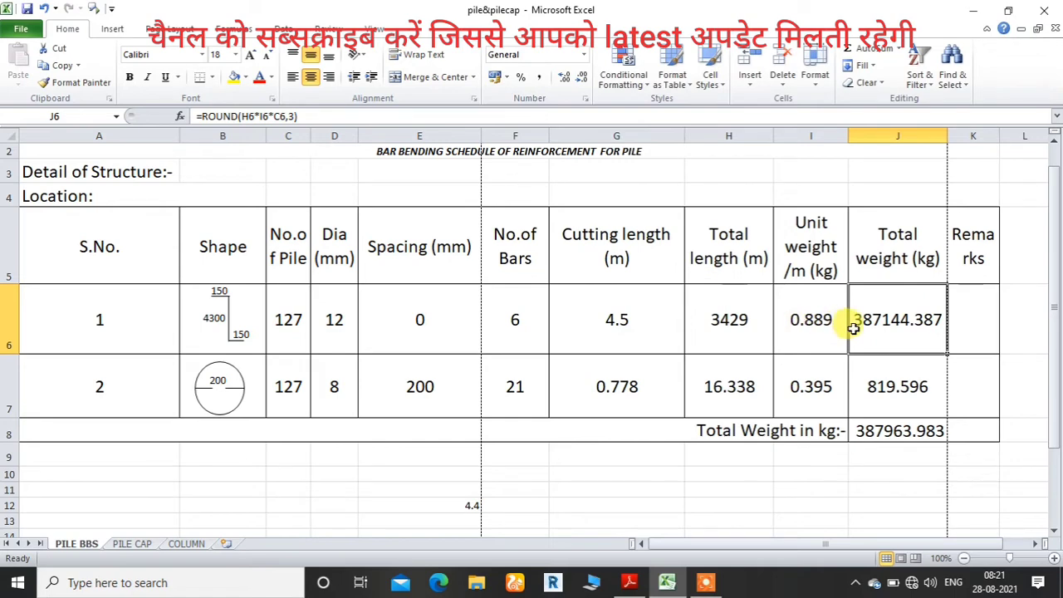
key("Delete")
type("=")
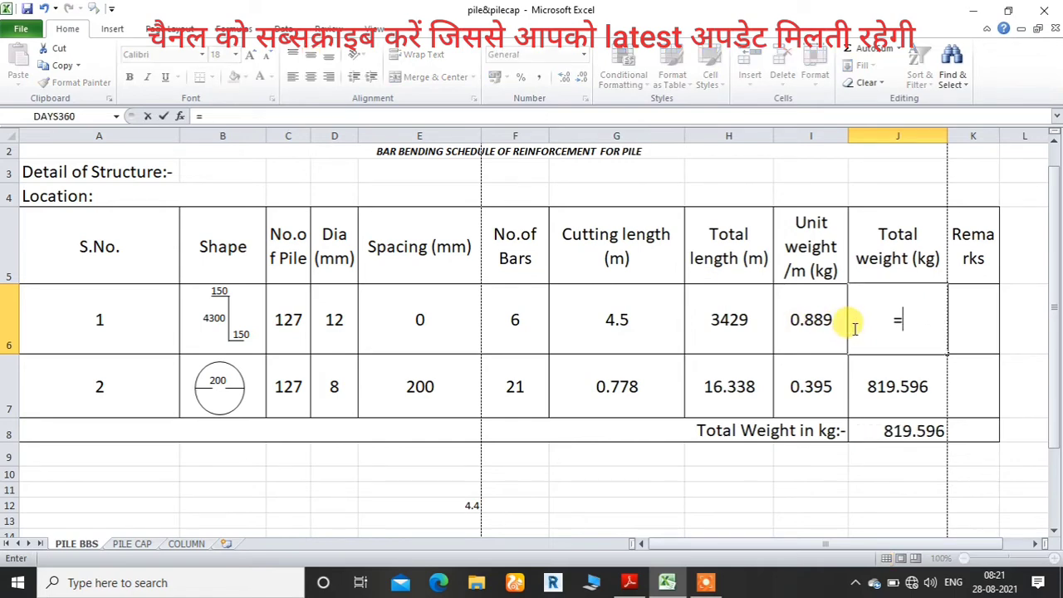
left_click(728, 319)
type("*")
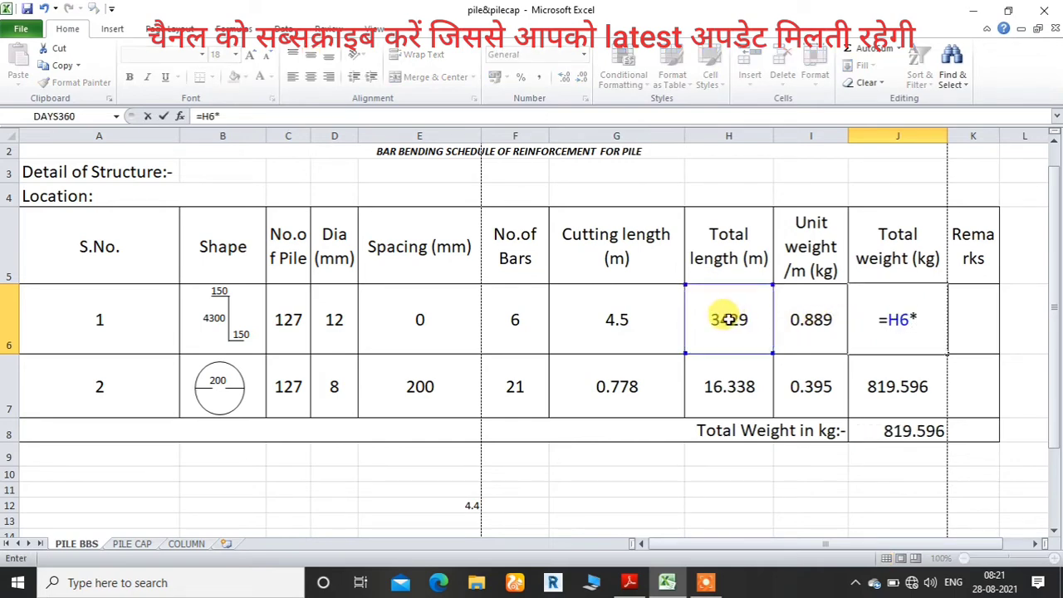
left_click(803, 302)
key("Return")
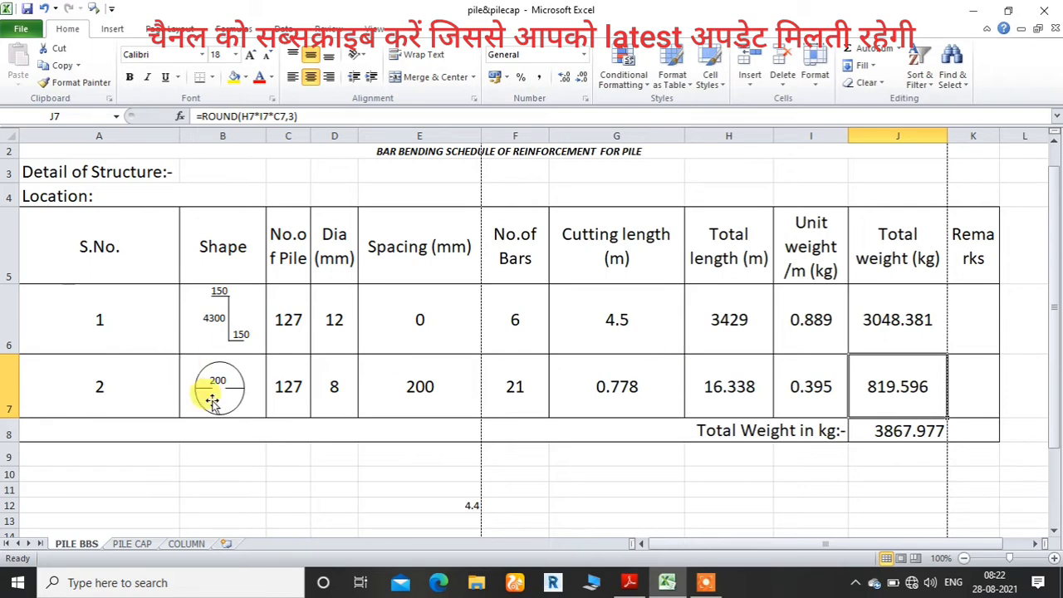
Draw two short diagonal straight lines inside the upper-left part of item 2's circle shape, one about 0.44 by 0.37 cm.
left_click(112, 28)
left_click(168, 74)
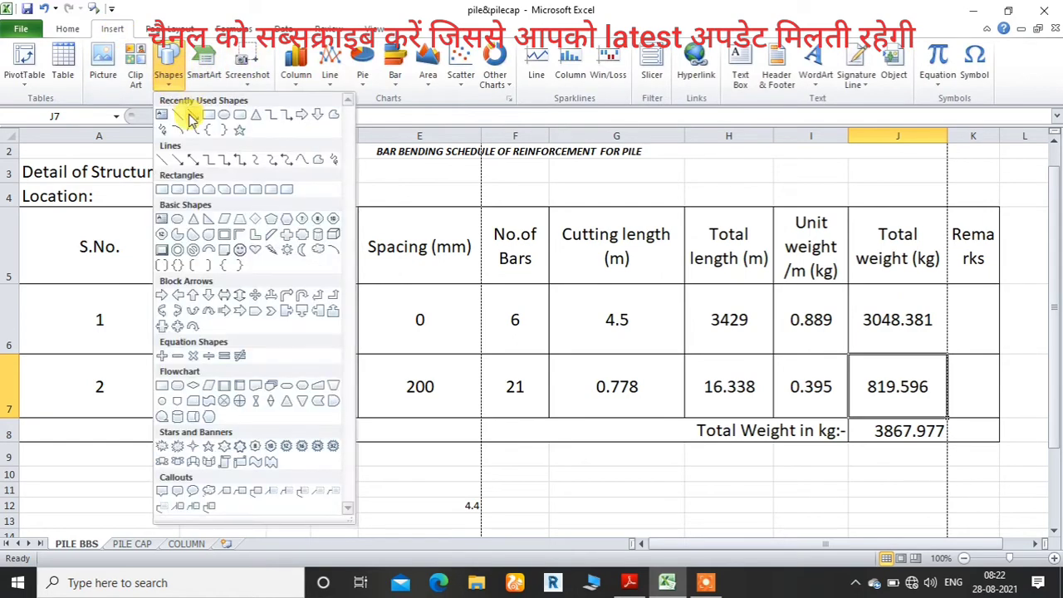
left_click(176, 114)
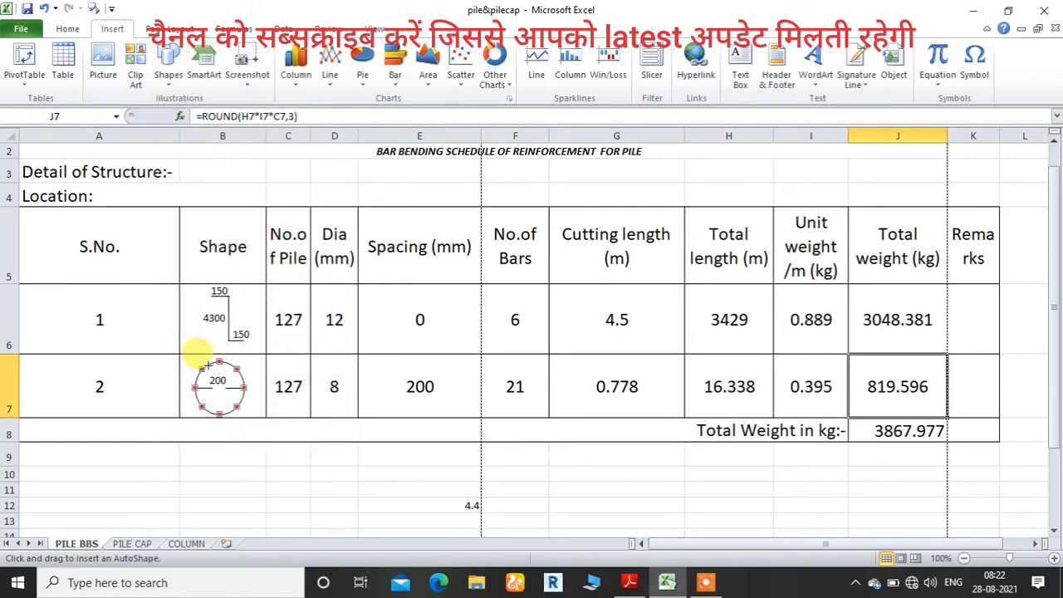
left_click_drag(195, 386, 244, 386)
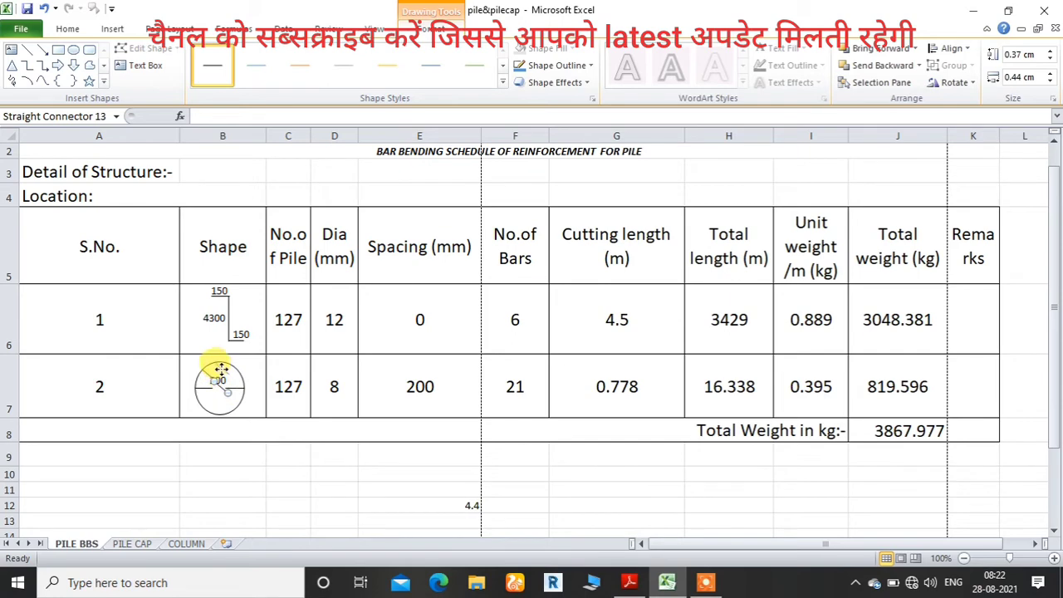
left_click(274, 471)
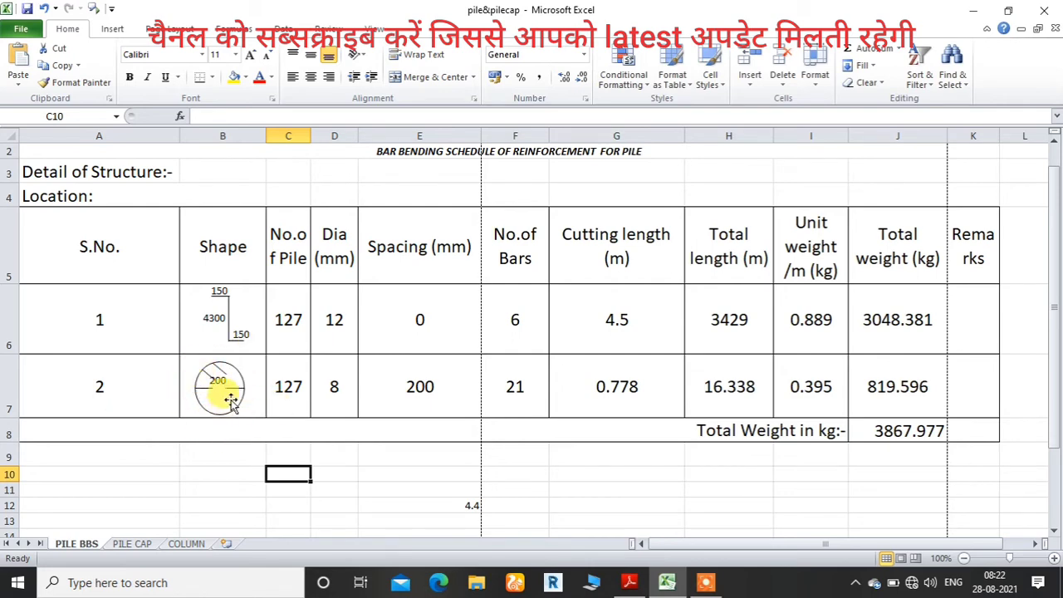
Switch to the boundary wall drawing in Adobe Reader to check the pile's stirrup details, and return to the Excel workbook.
left_click(287, 386)
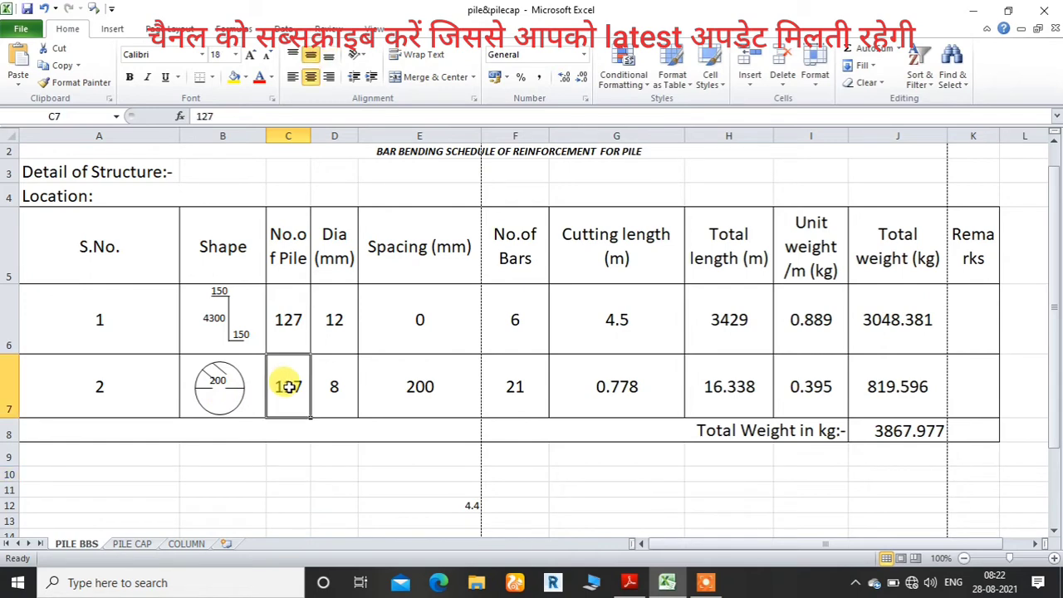
left_click(618, 590)
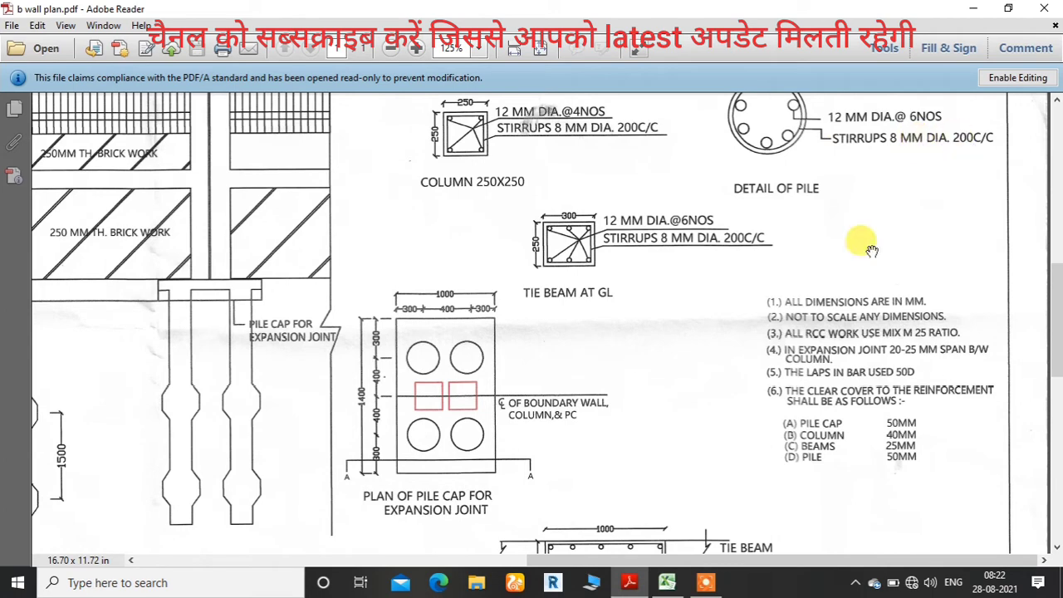
left_click(666, 582)
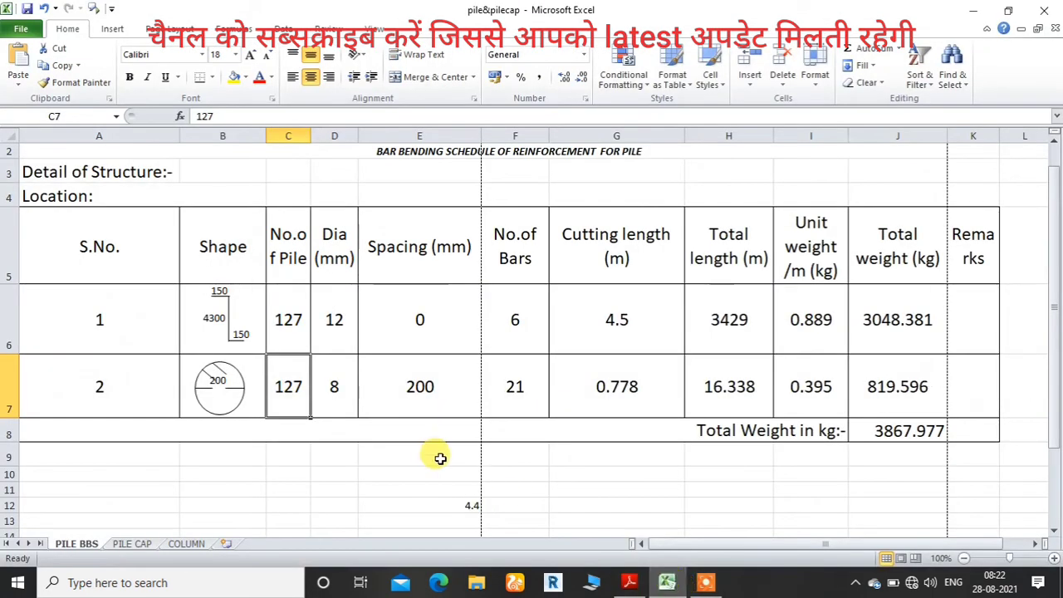
left_click(333, 470)
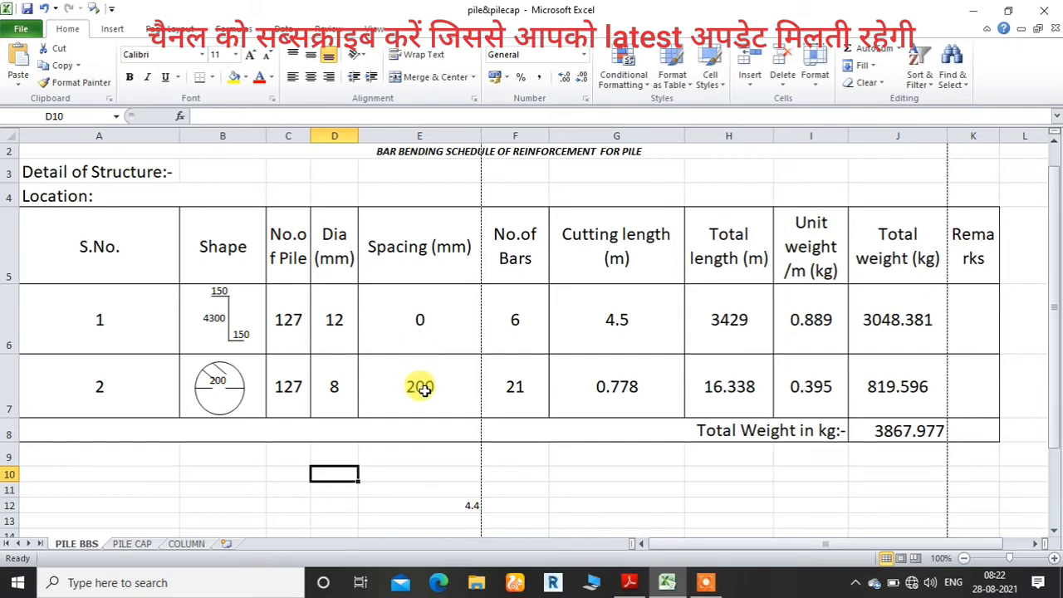
Replace item 2's number of bars in cell F7 with the formula =(4.3/.2)+1.
left_click(509, 384)
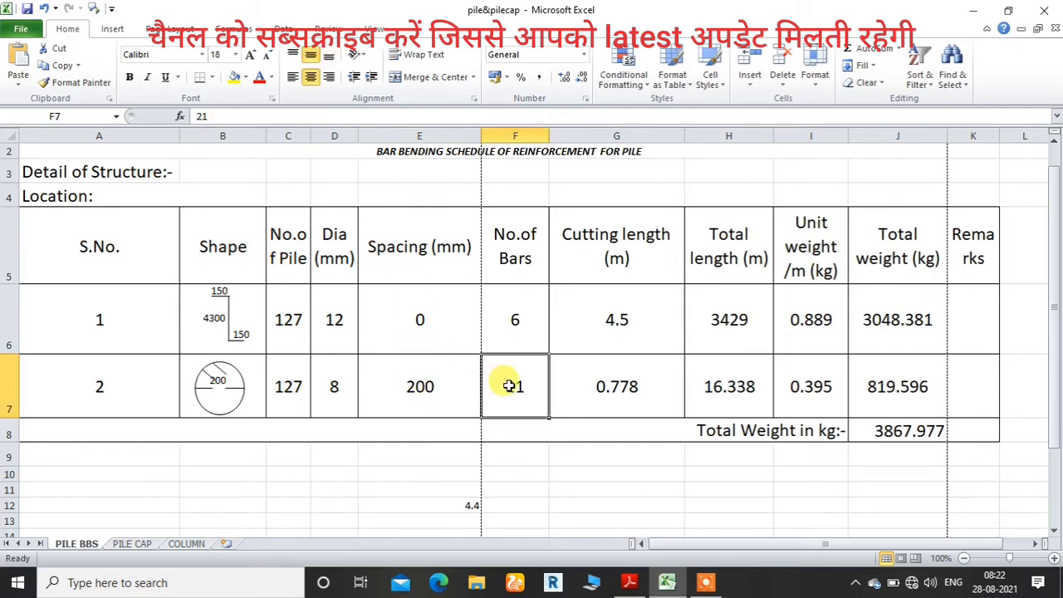
key("Delete")
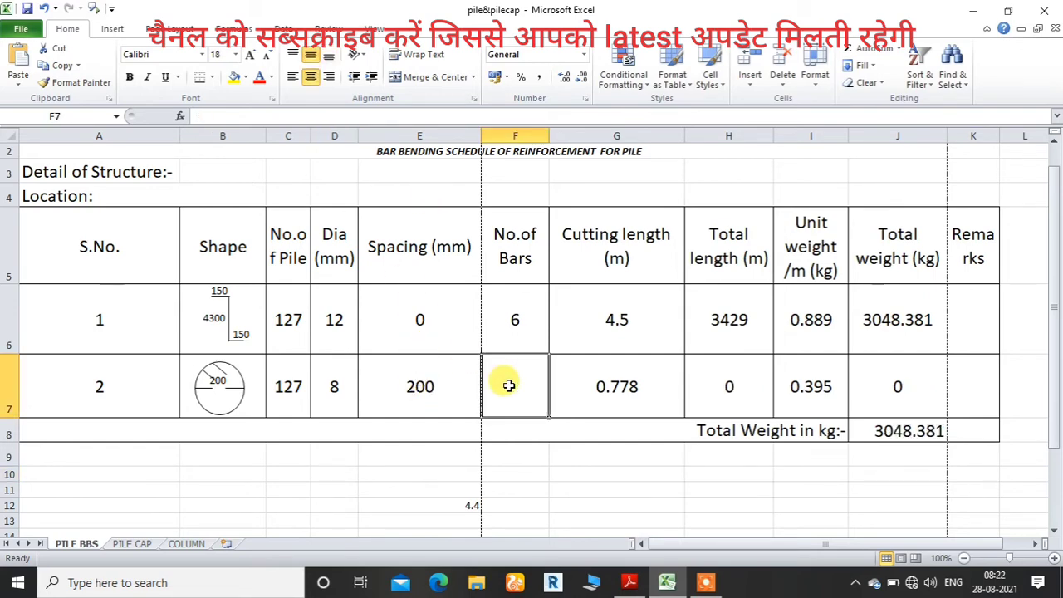
type("=")
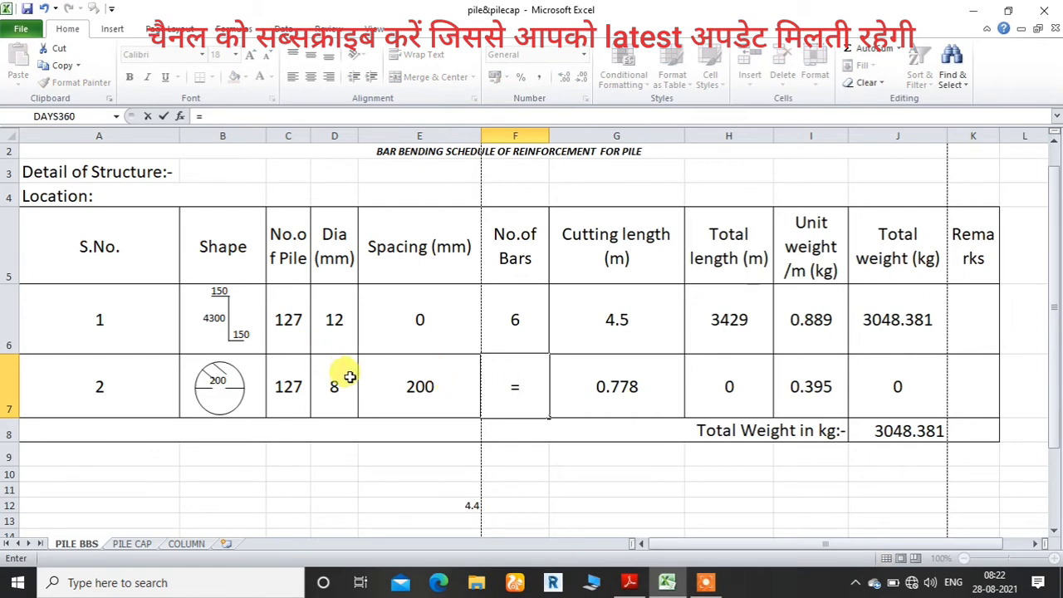
type("4.3/.")
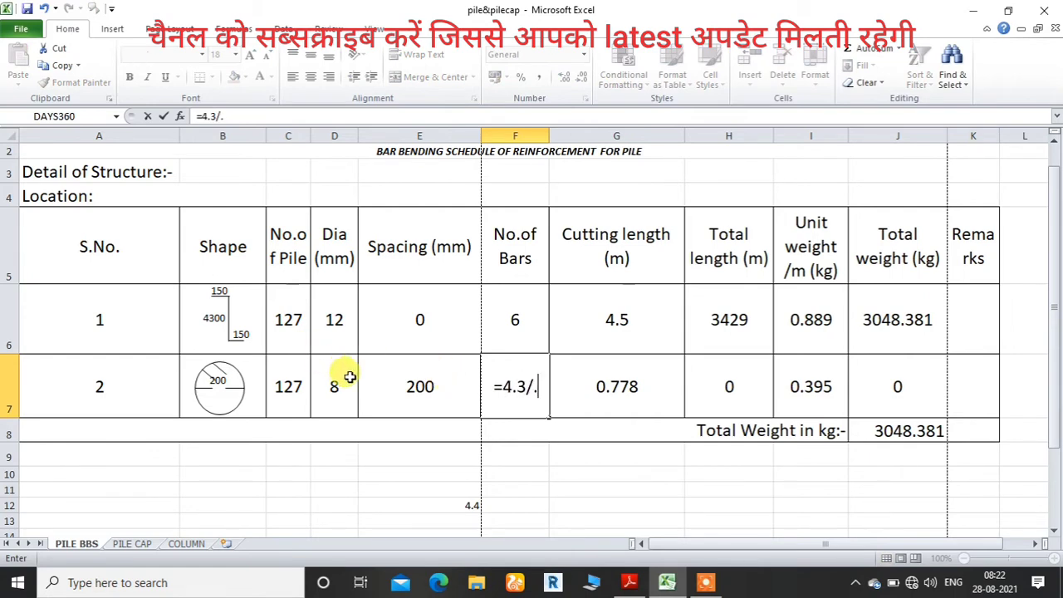
type("2)")
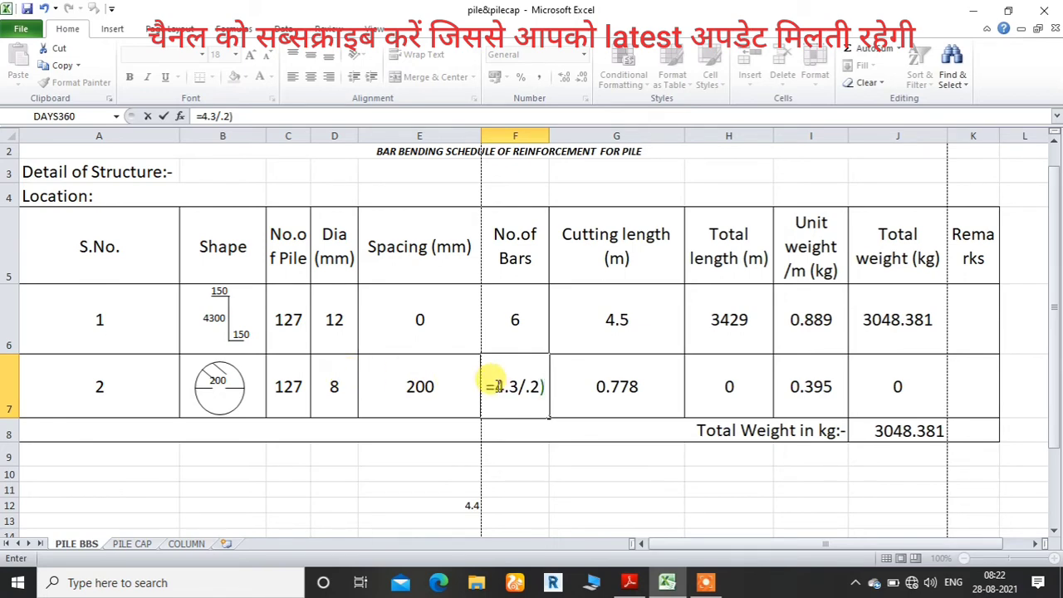
type("(")
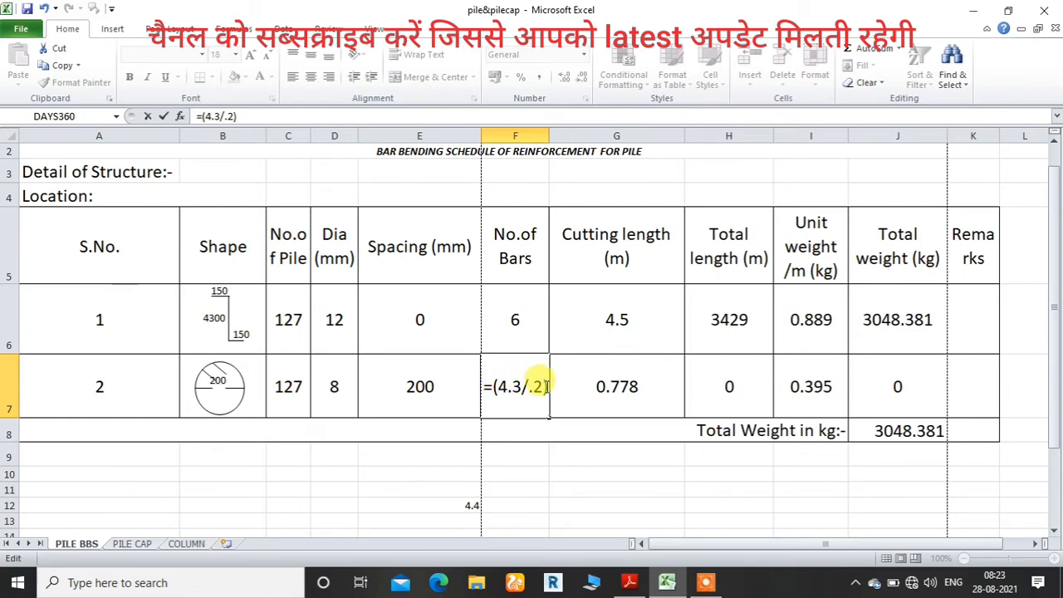
type("+")
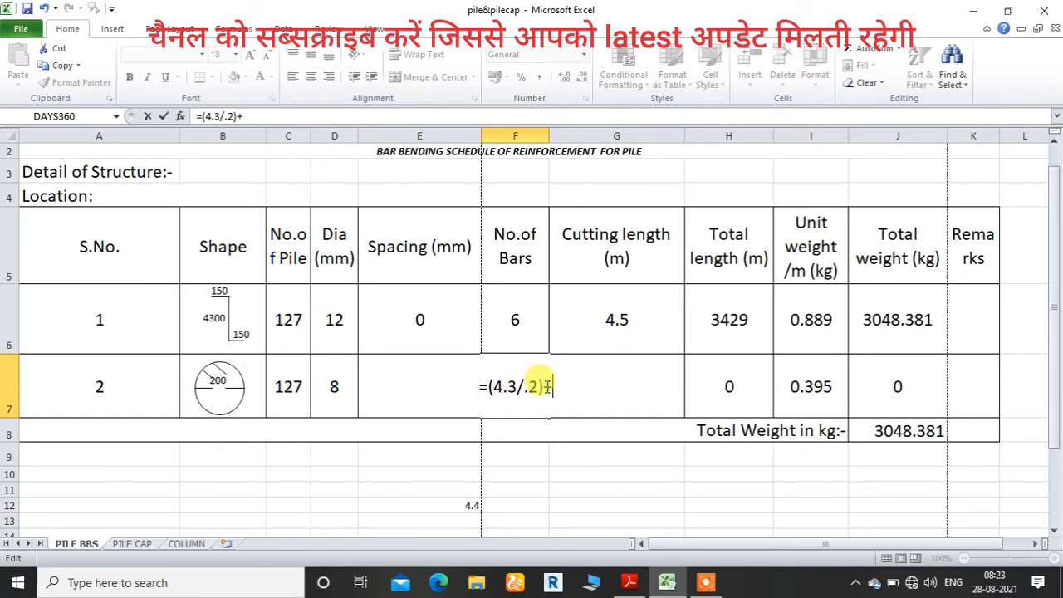
type("1")
key("Return")
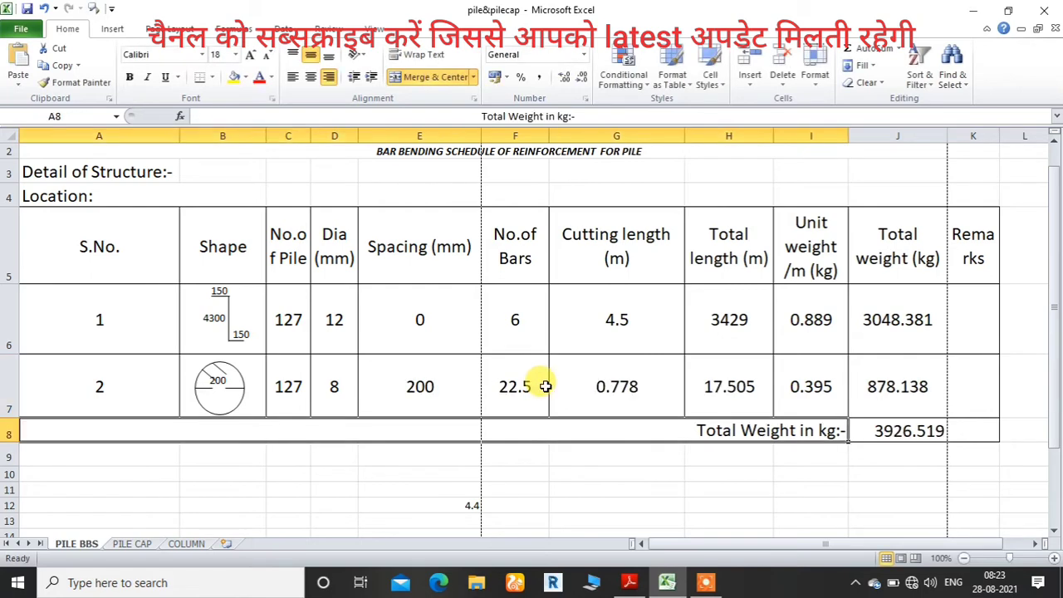
Format item 2's number of bars in cell F7 as a number with zero decimal places.
left_click(525, 383)
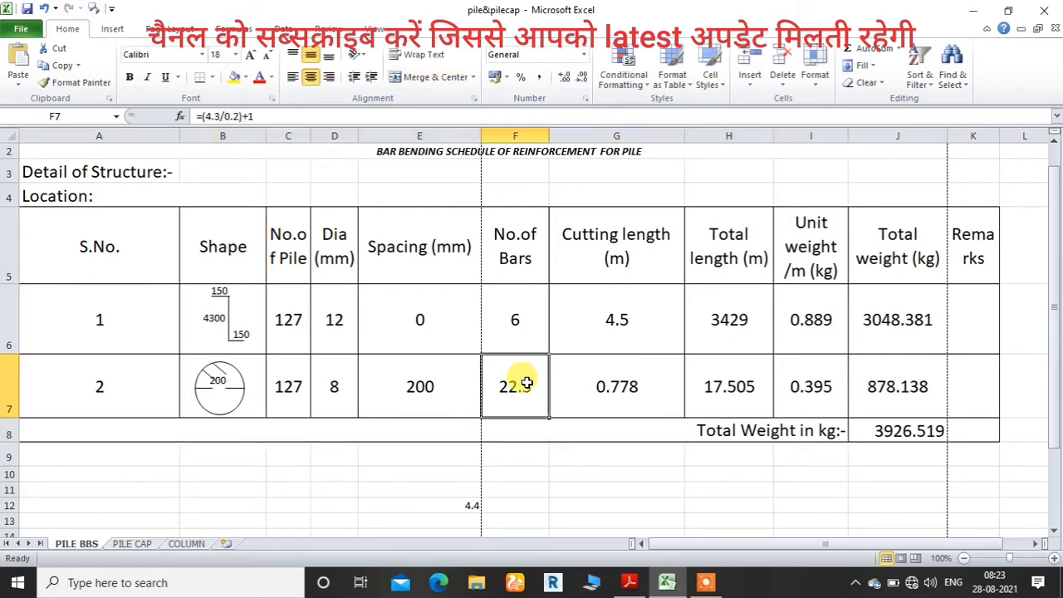
right_click(526, 383)
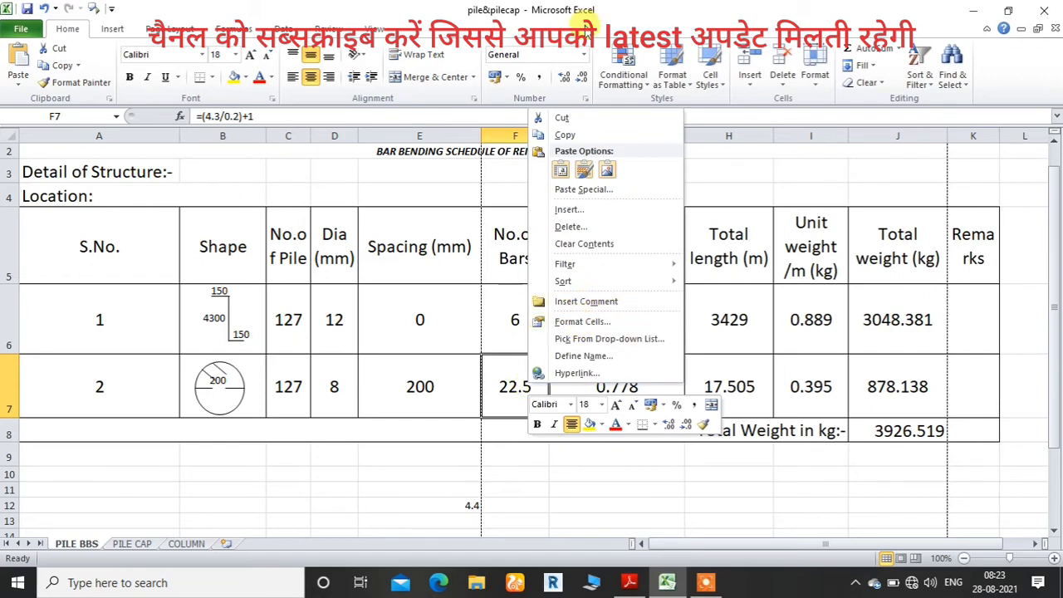
left_click(585, 62)
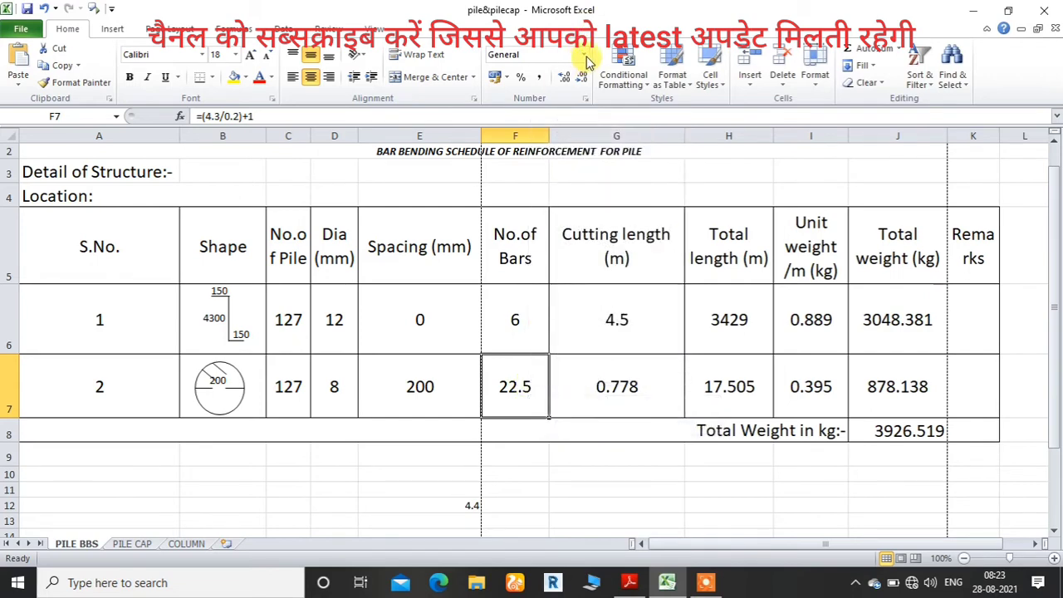
left_click(585, 60)
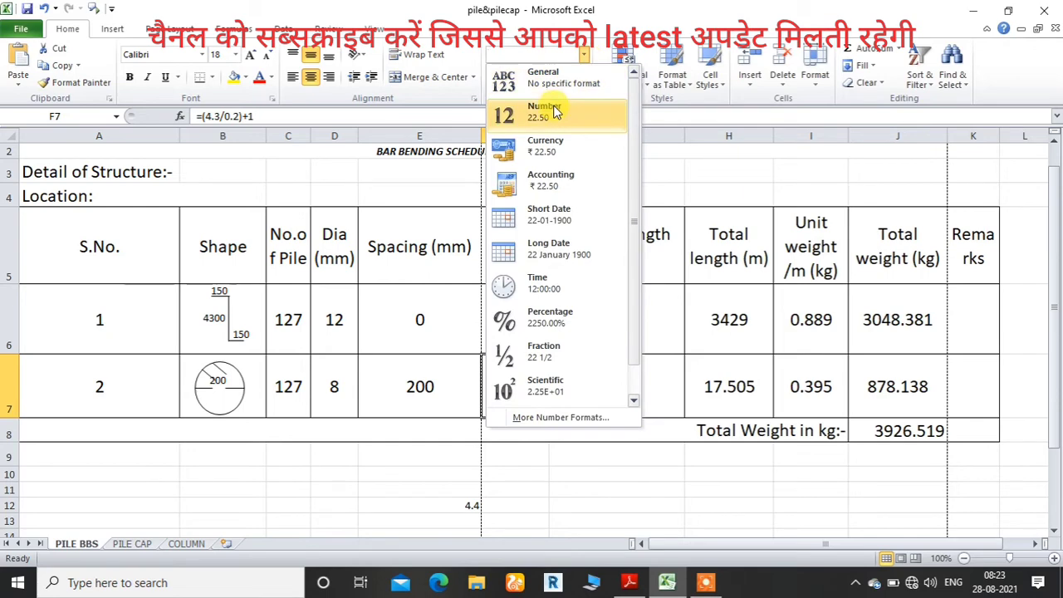
left_click(554, 112)
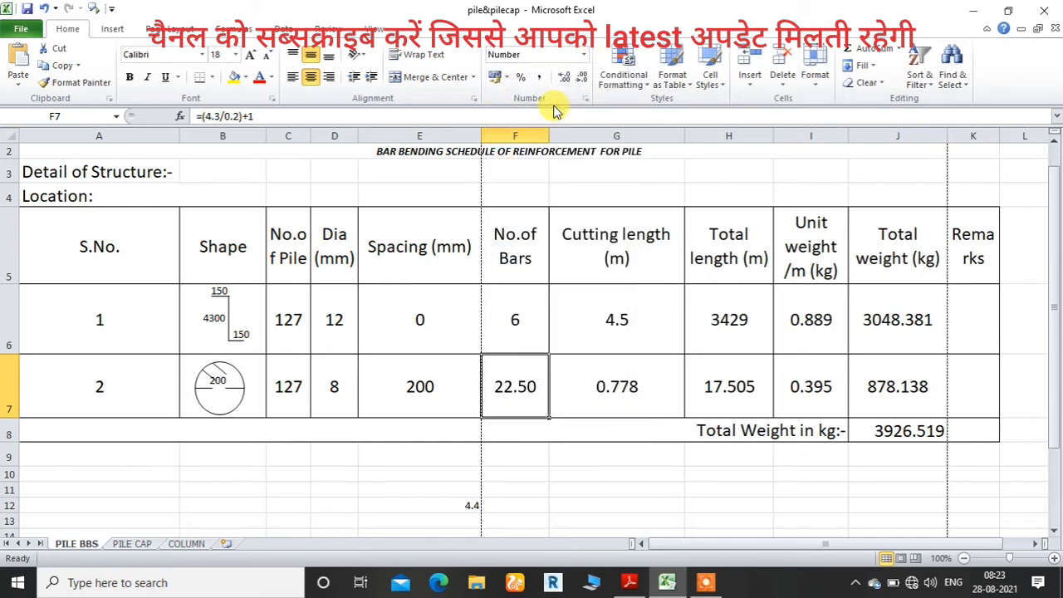
right_click(521, 381)
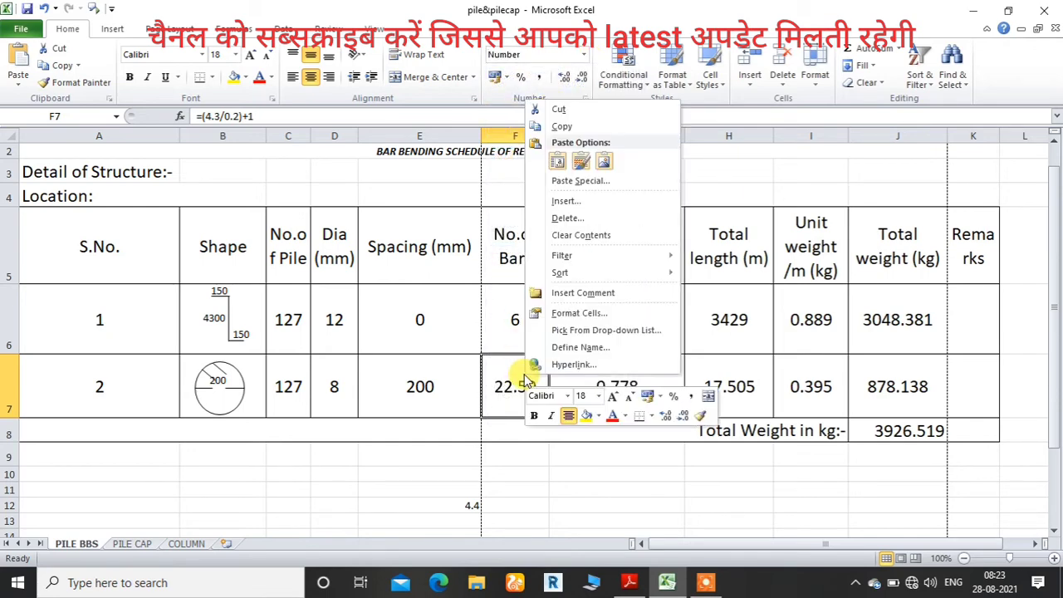
left_click(585, 313)
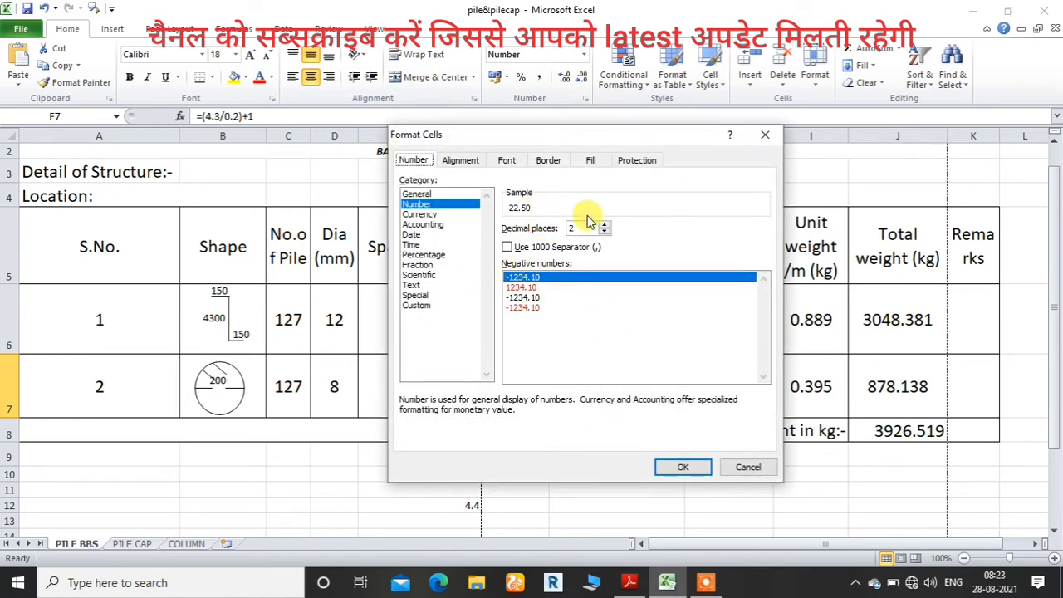
left_click(604, 233)
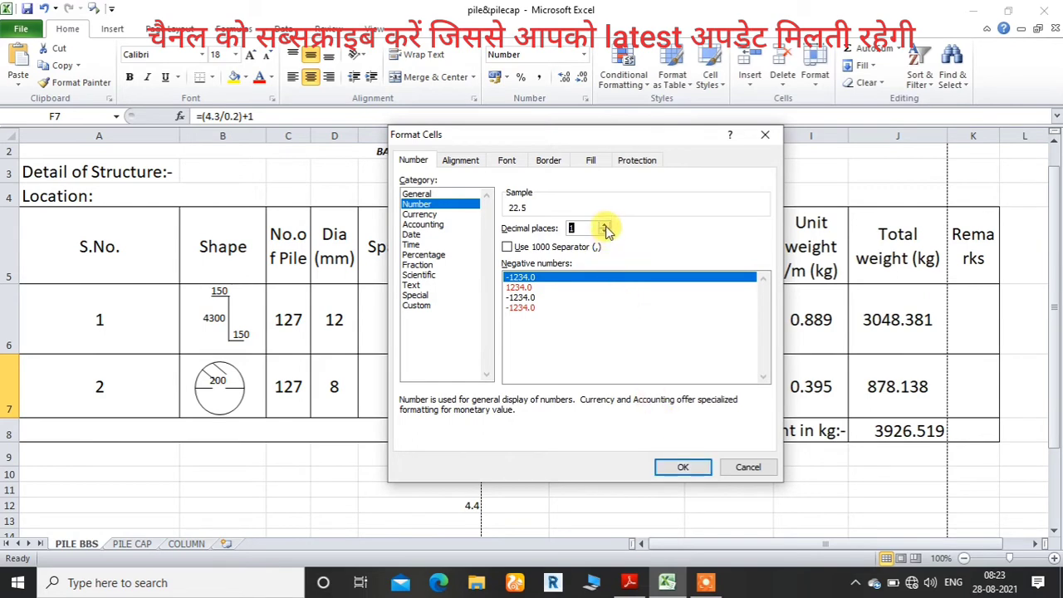
left_click(681, 465)
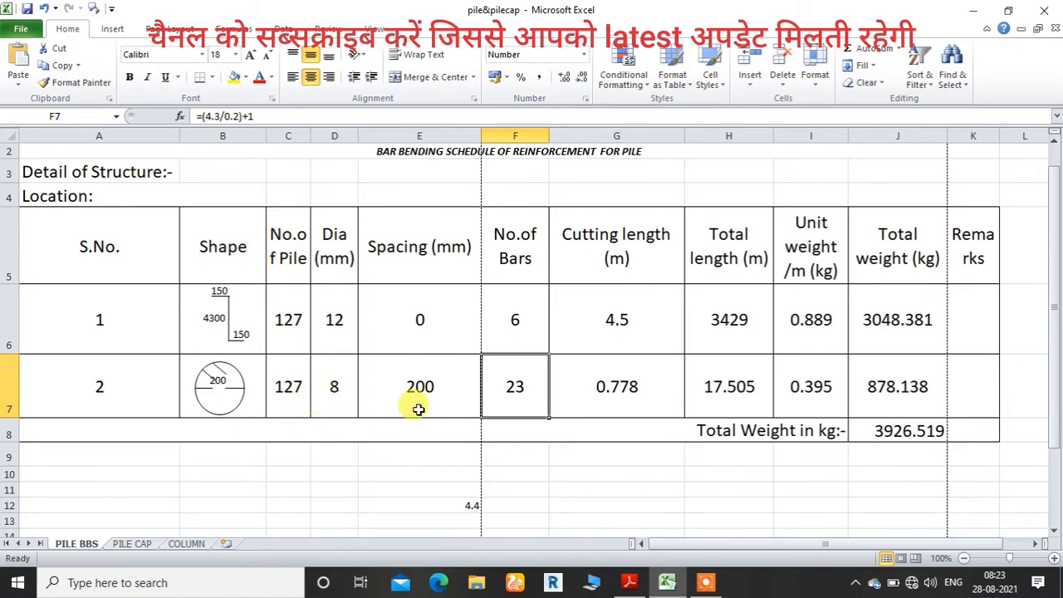
Below the table, calculate the stirrup circumference in cell E12 as =2*3.14*.1 and enter the extra length .16 in E13.
left_click(631, 387)
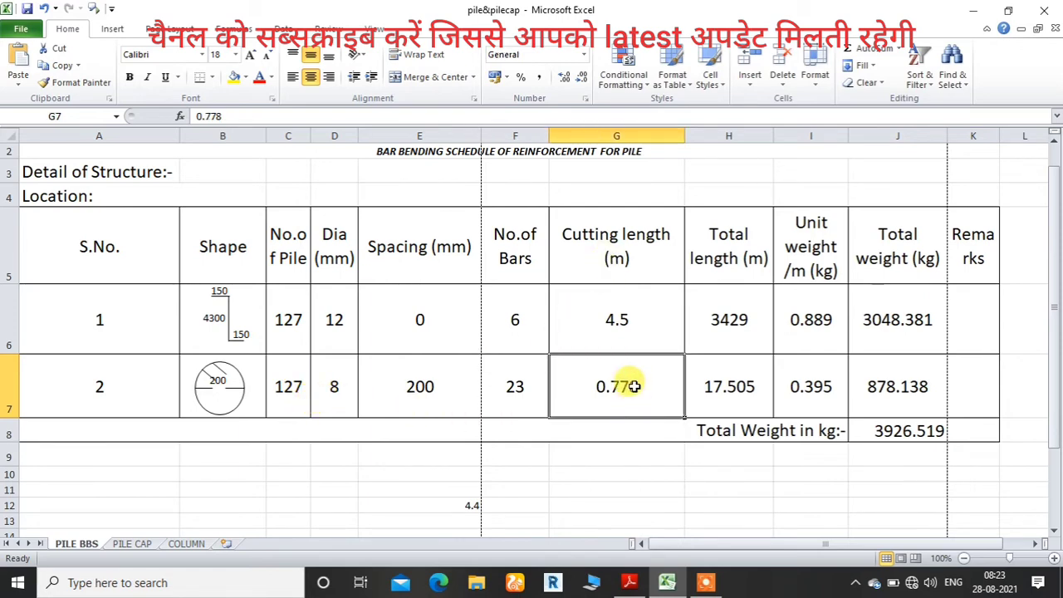
left_click(470, 505)
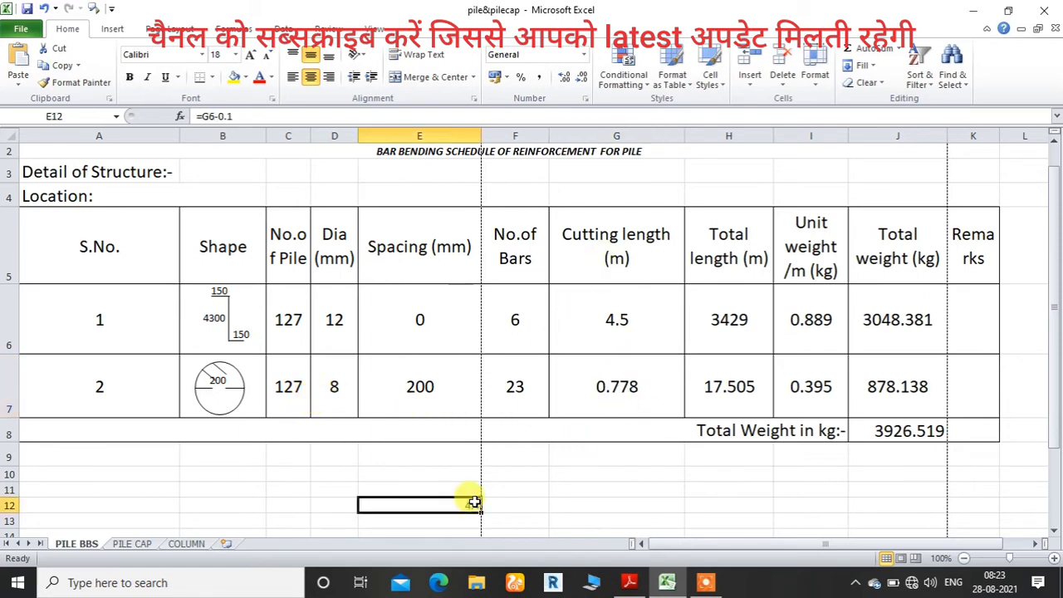
type("=2*3.14*")
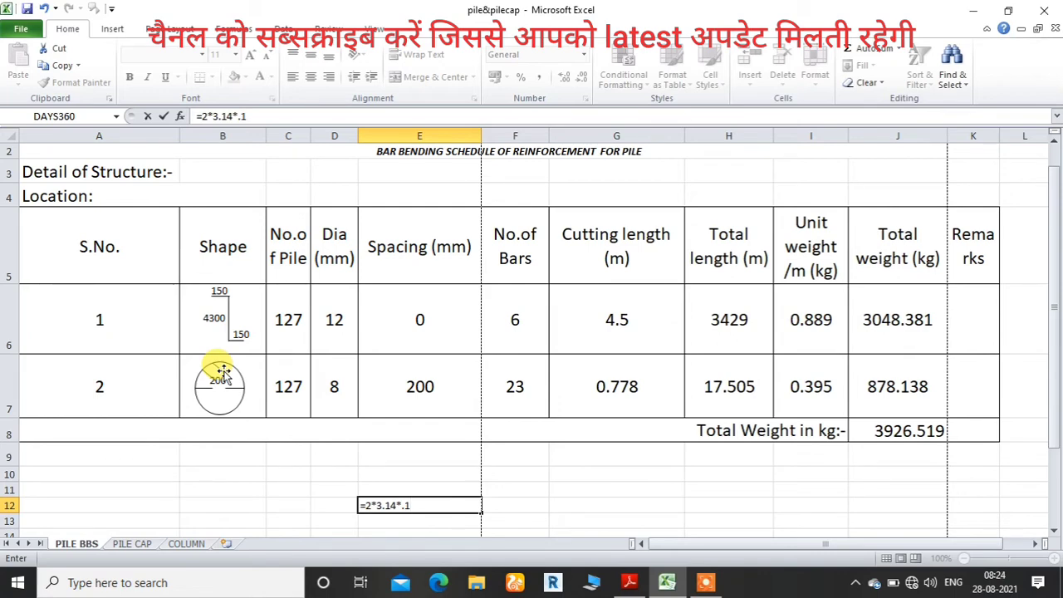
key("Return")
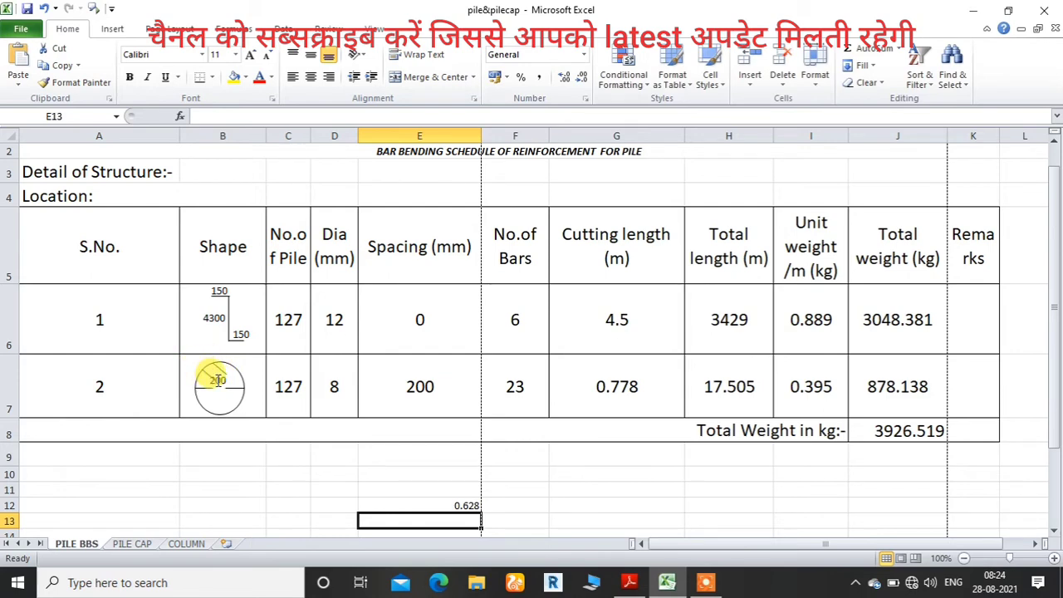
type(".16")
key("Return")
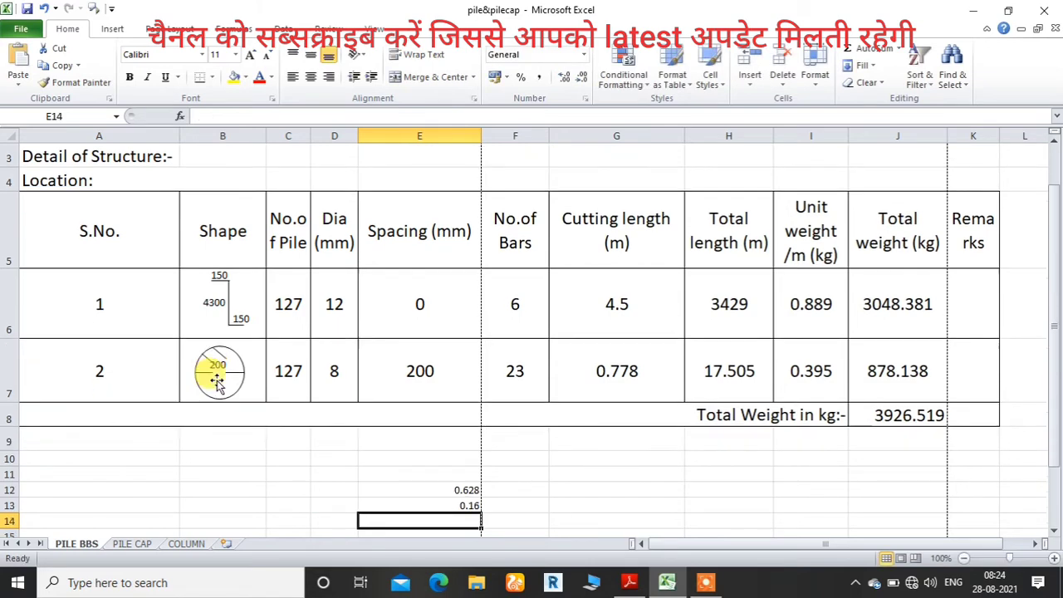
Add the circumference and the extra length in cell E14 with the formula =E12+E13.
left_click(459, 493)
left_click_drag(459, 493, 462, 503)
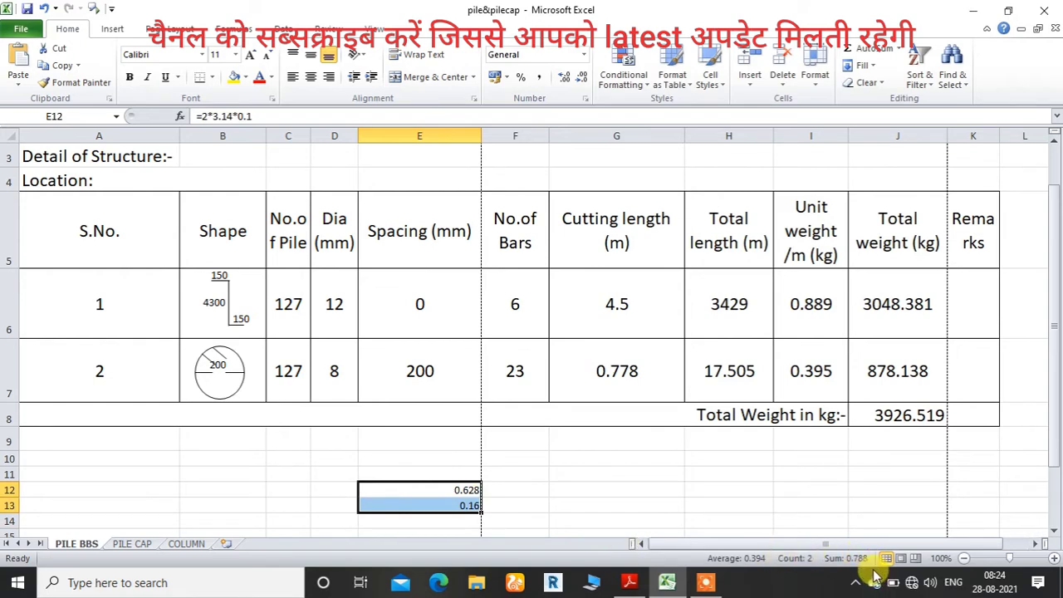
left_click(463, 521)
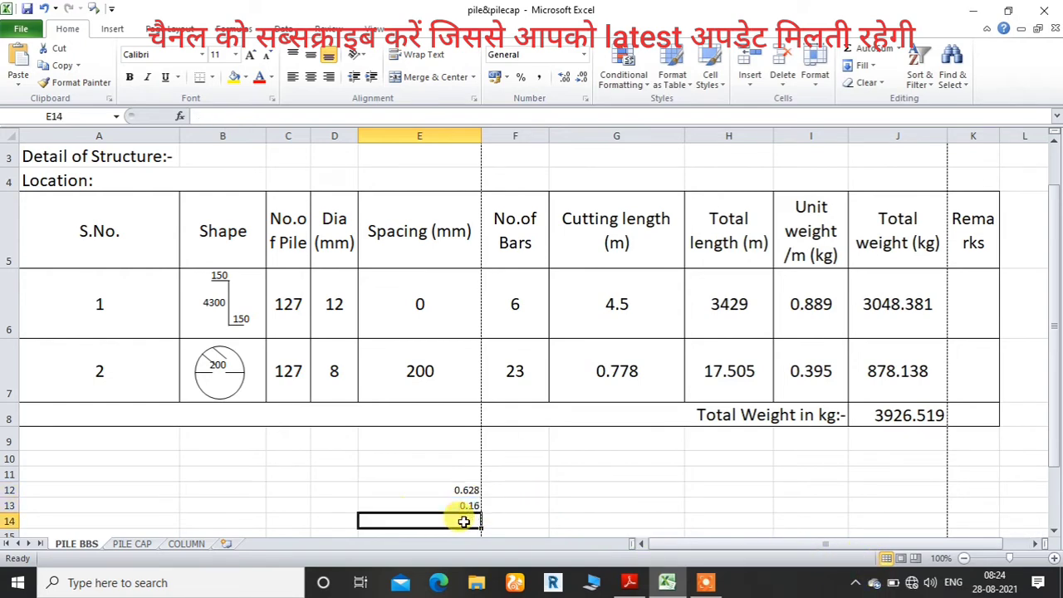
type("=")
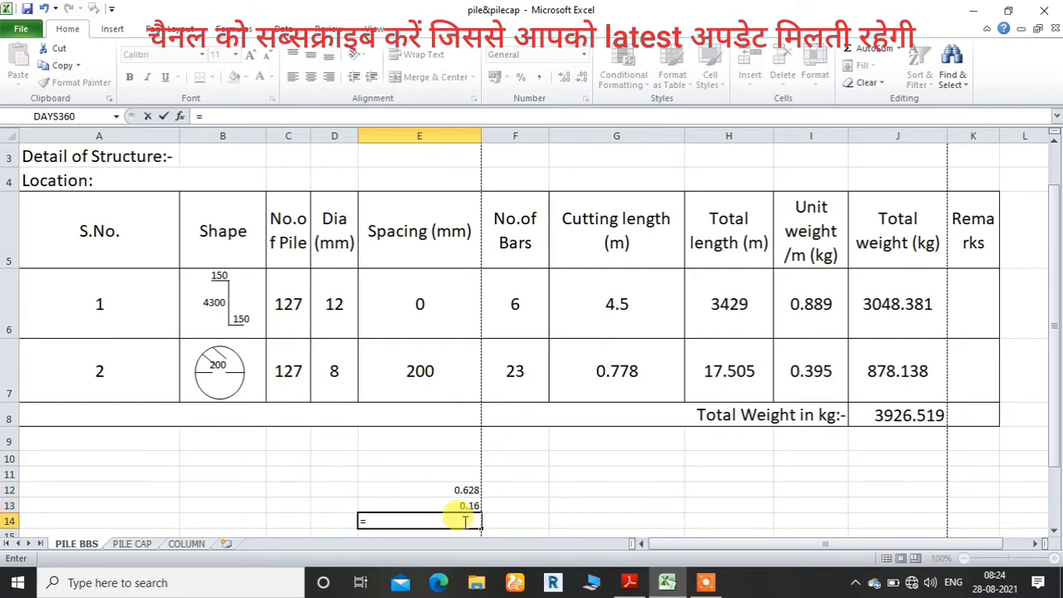
left_click(463, 490)
type("+")
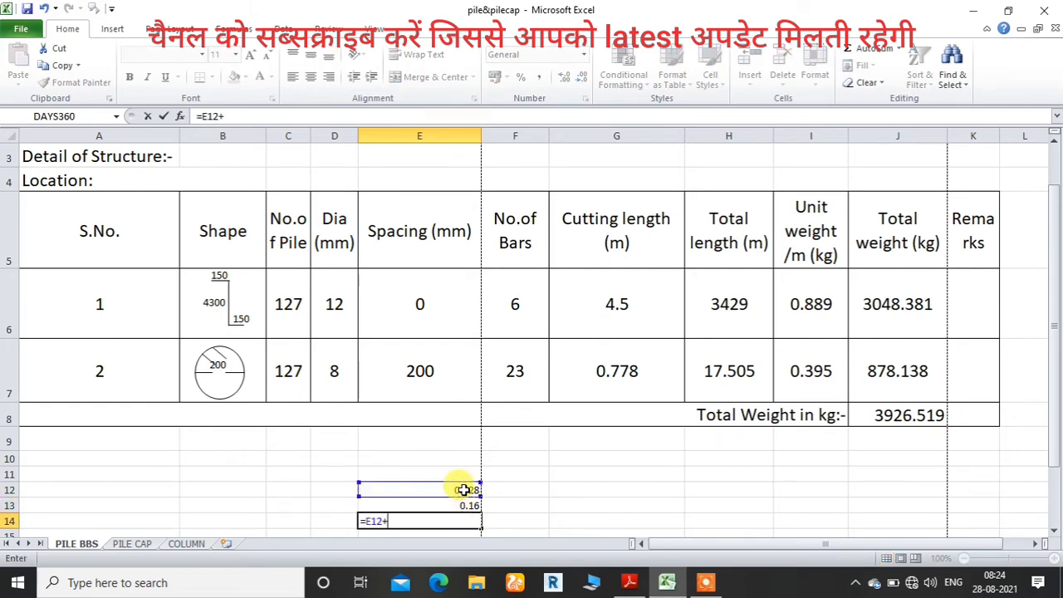
left_click(463, 505)
key("Return")
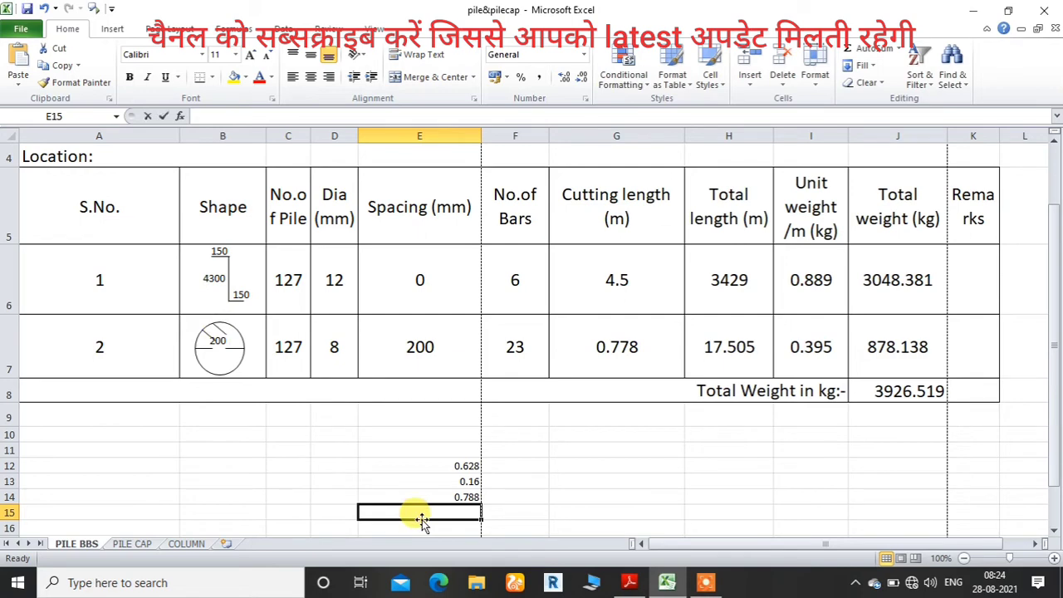
Calculate the stirrup's bend deduction in millimetres in cell E15 with the formula =2*2*8.
type("=2*2*8")
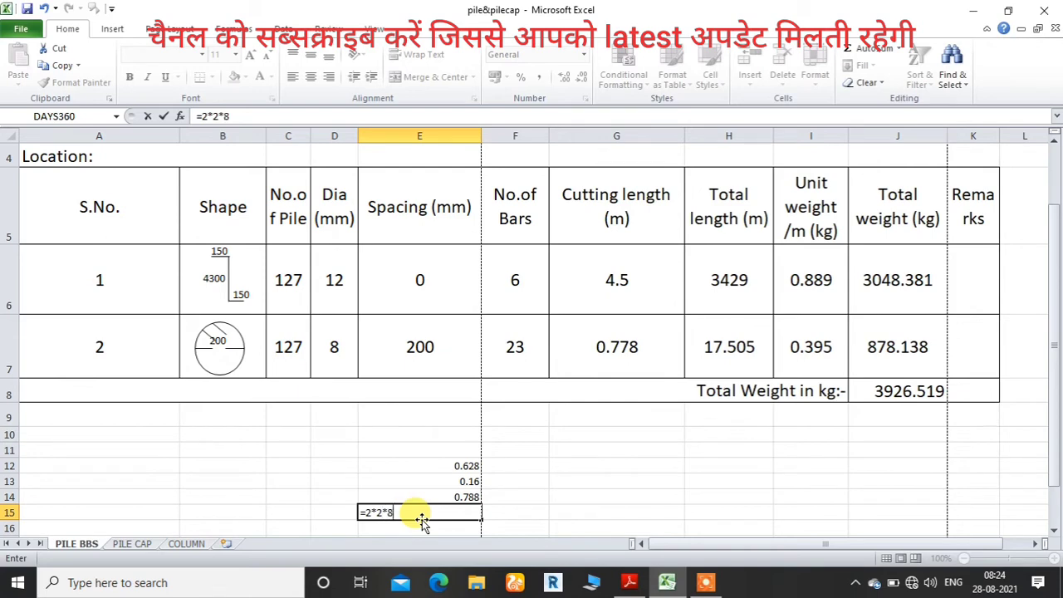
key("Return")
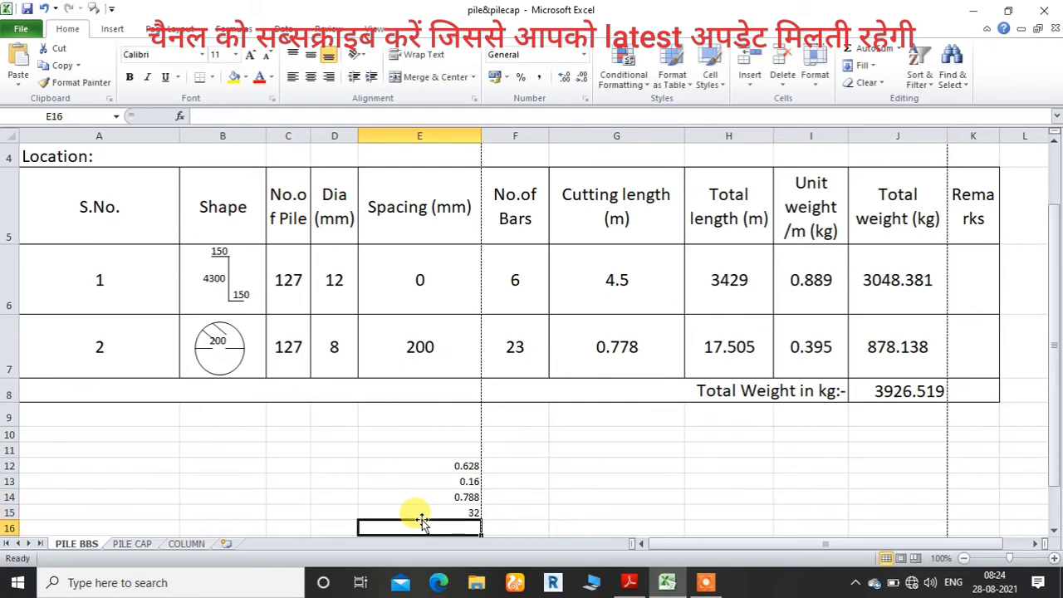
left_click(470, 511)
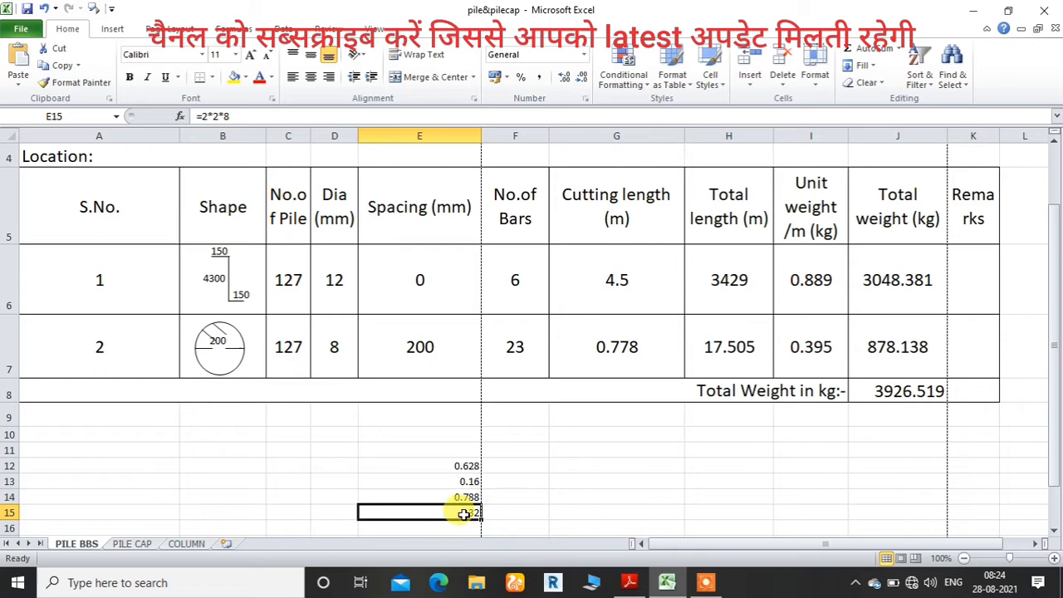
Try to subtract the millimetre bend deduction from the stirrup length in cell F15 with =E14-E15.
left_click(508, 510)
type("=")
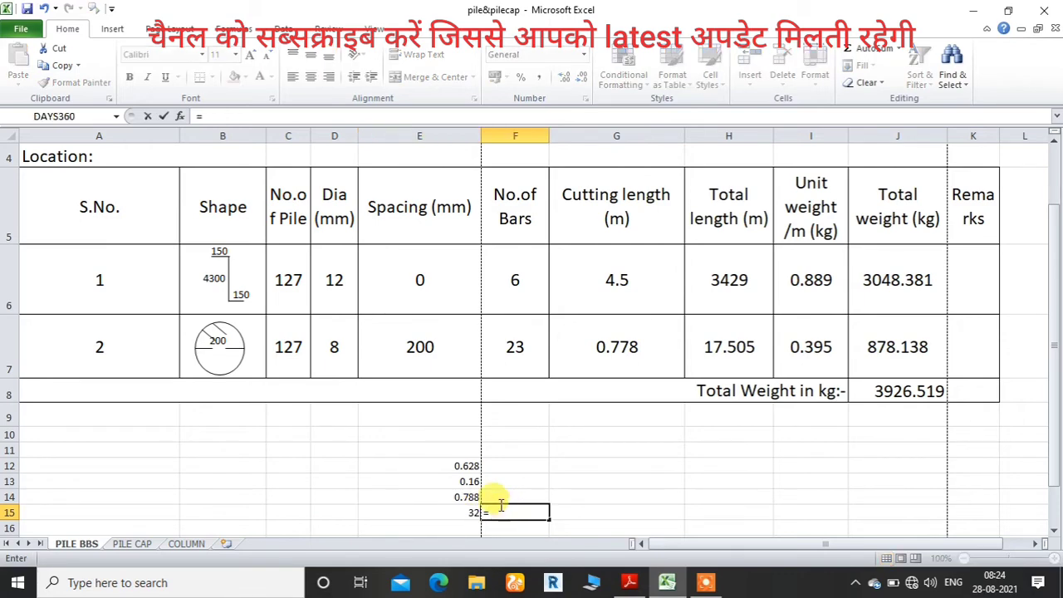
left_click(472, 496)
type("-")
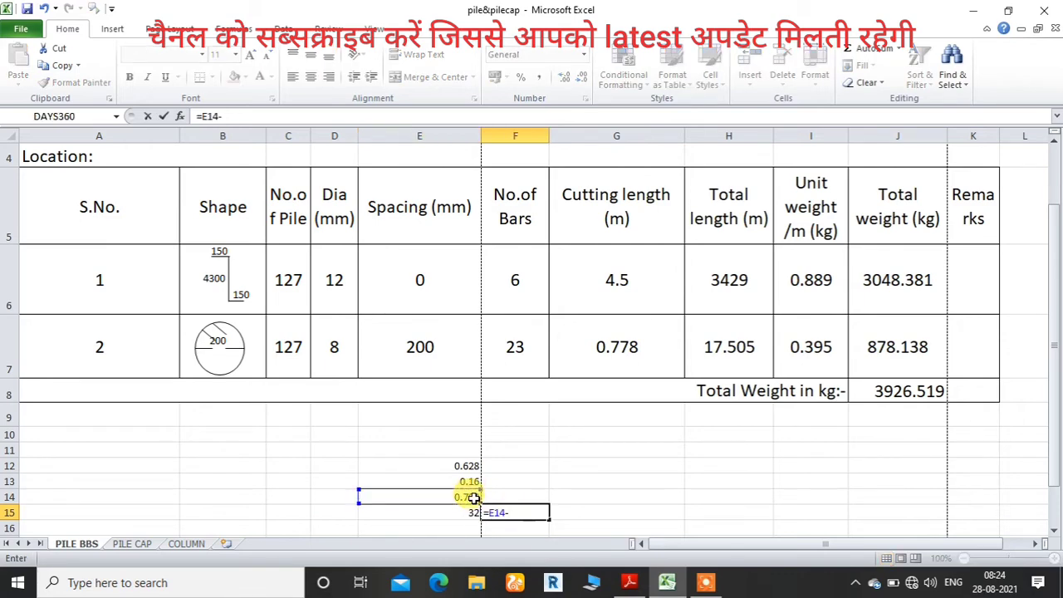
left_click(470, 512)
key("Return")
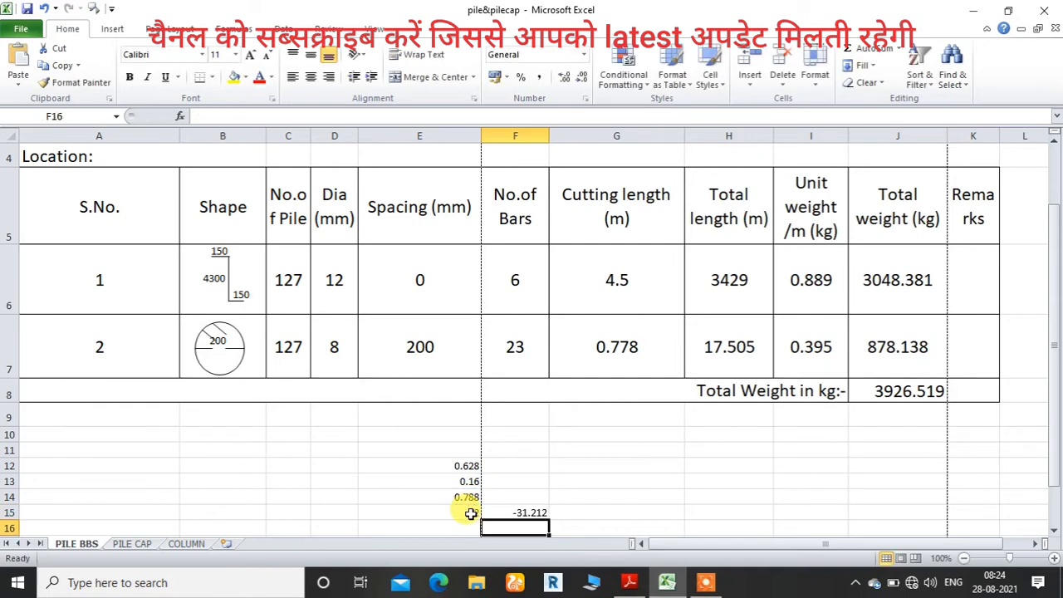
Replace the formula in cell F15 with =32/1000 to convert the bend deduction to metres.
left_click(510, 512)
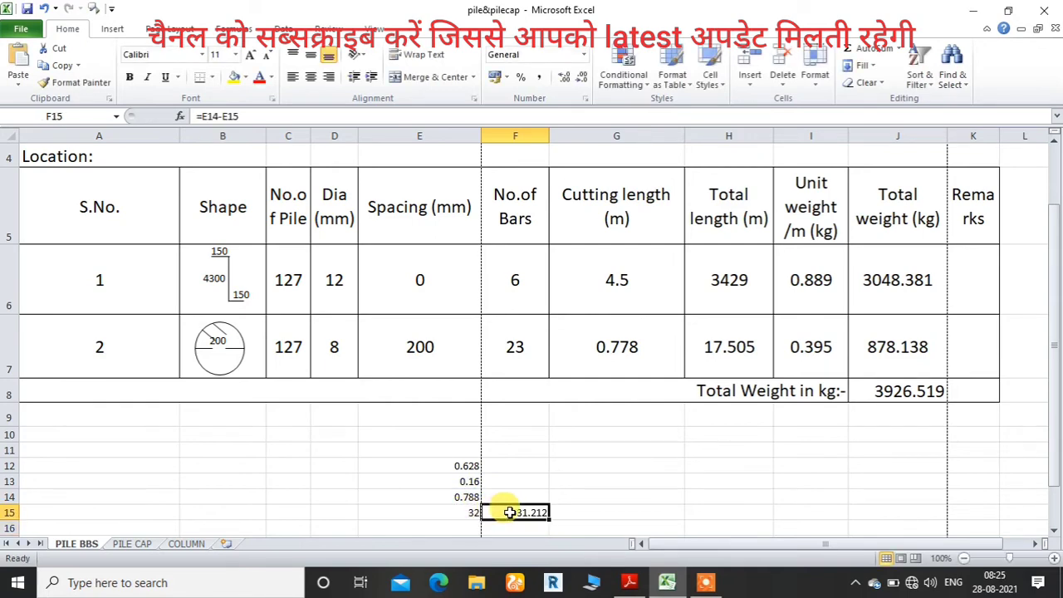
key("Delete")
type("32")
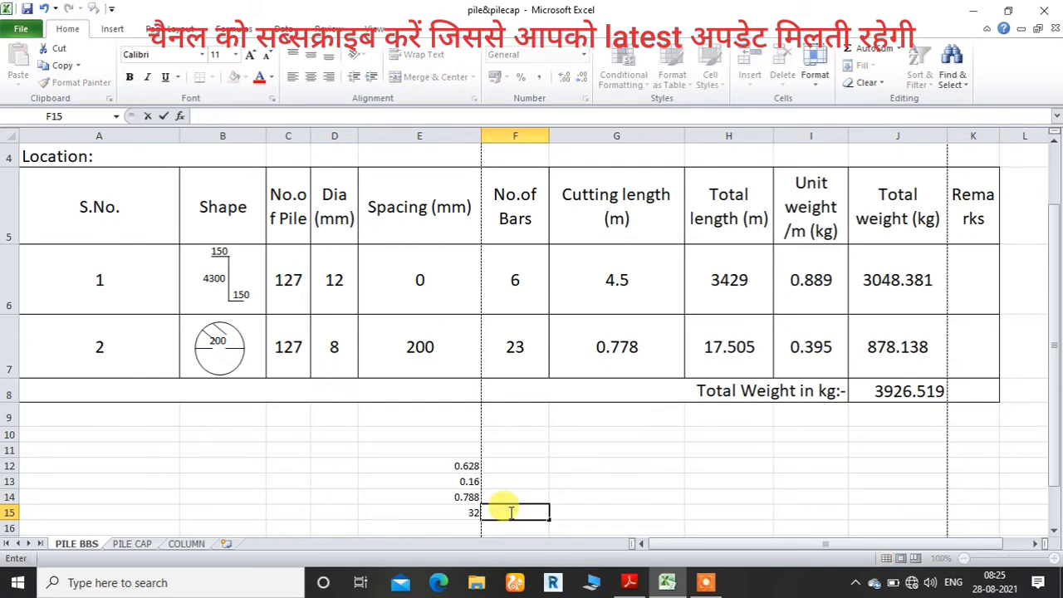
type("=")
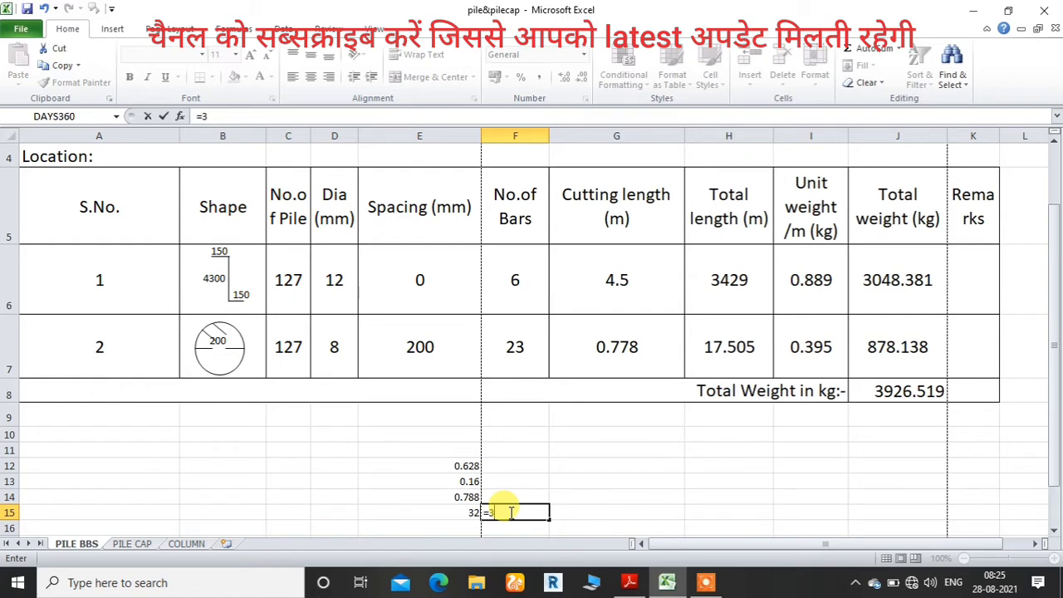
type("32/1000")
key("Return")
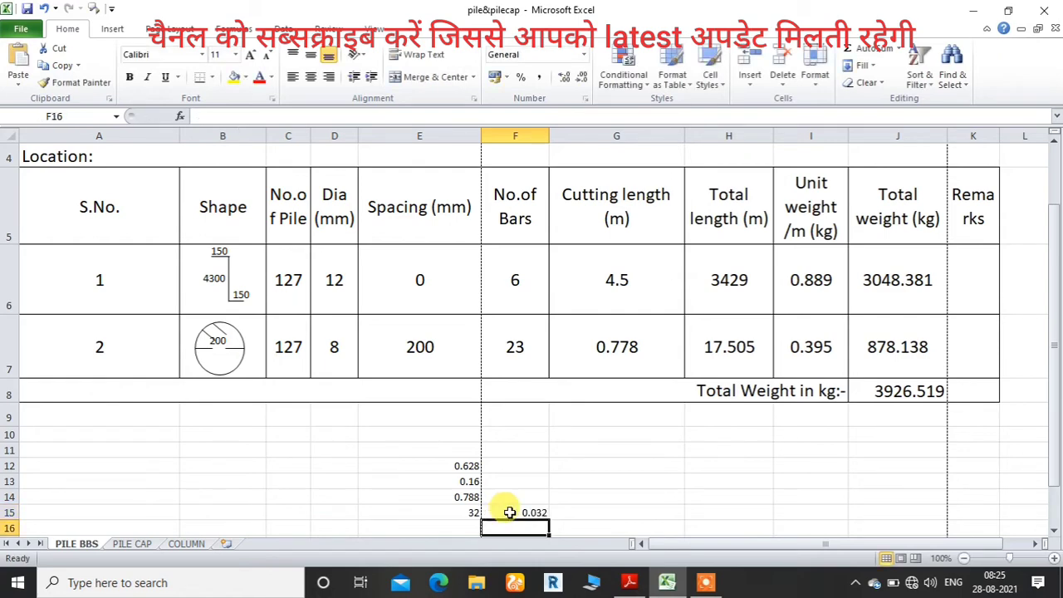
left_click(521, 510)
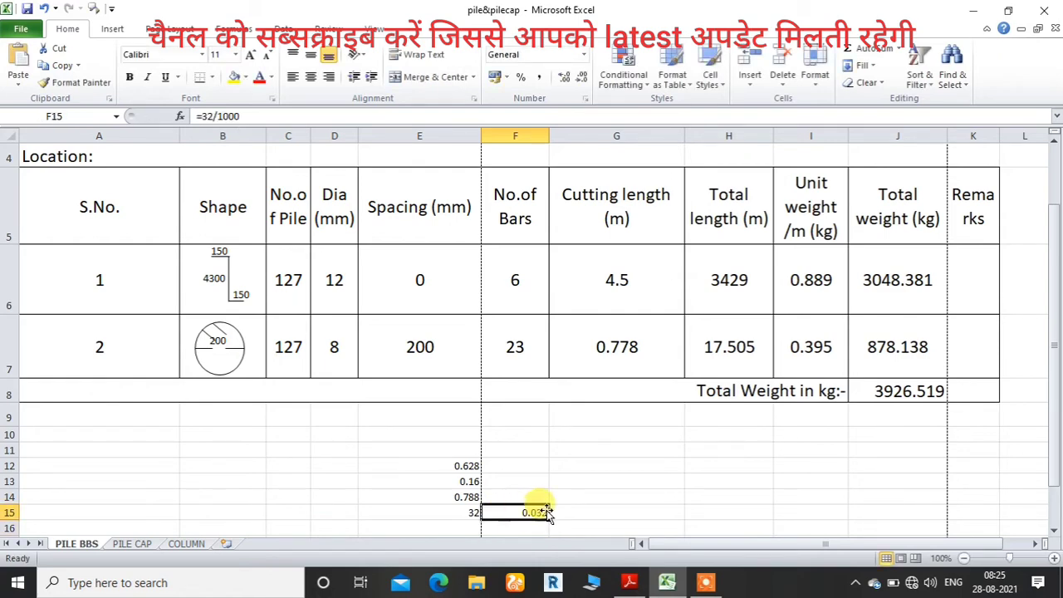
Calculate the stirrup's net cutting length in cell G14 with the formula =E14-F15.
left_click(571, 498)
type("=")
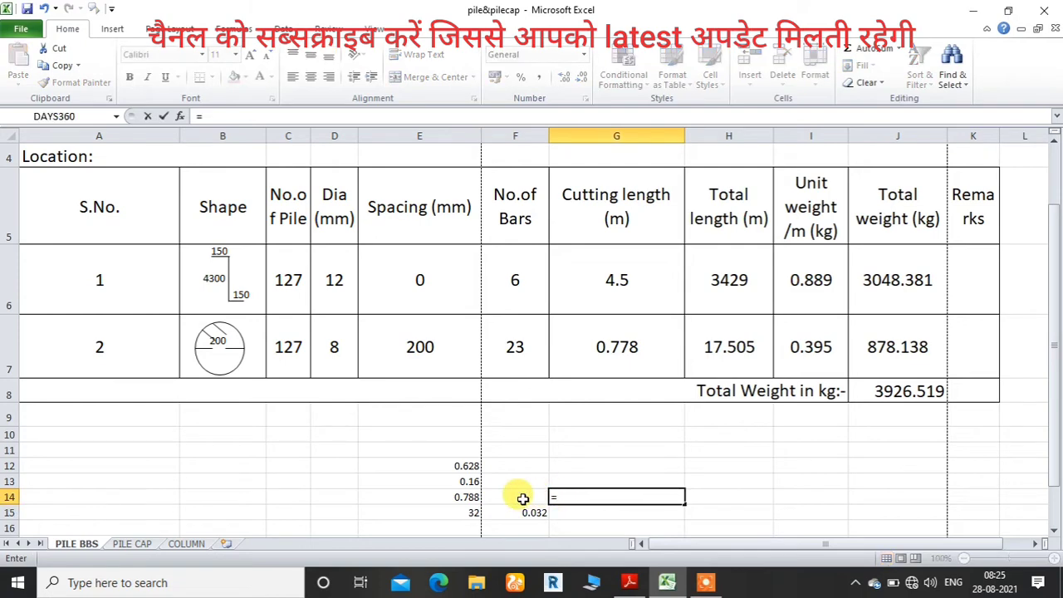
left_click(473, 496)
type("-")
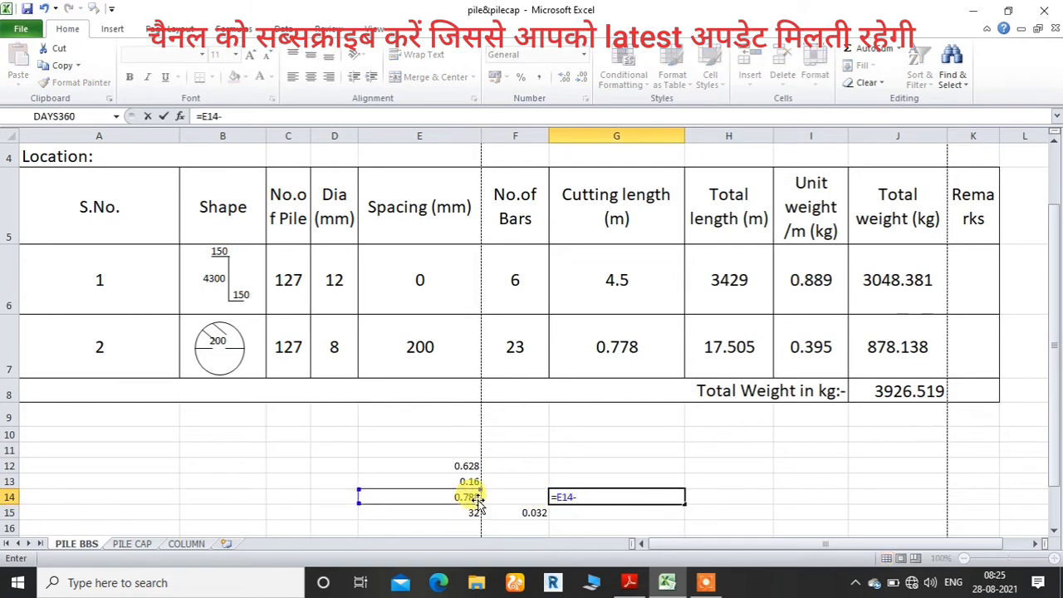
left_click(517, 512)
key("Return")
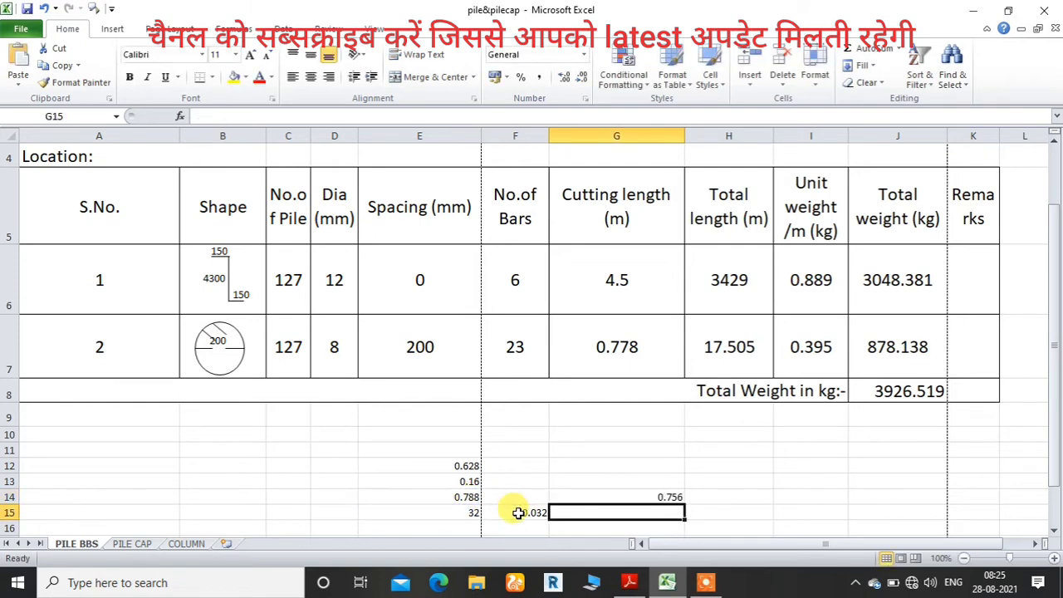
Set item 2's cutting length in cell G7 to 0.756 m and clear the scratch calculations below the table.
left_click(618, 347)
key("BackSpace")
type("0.756")
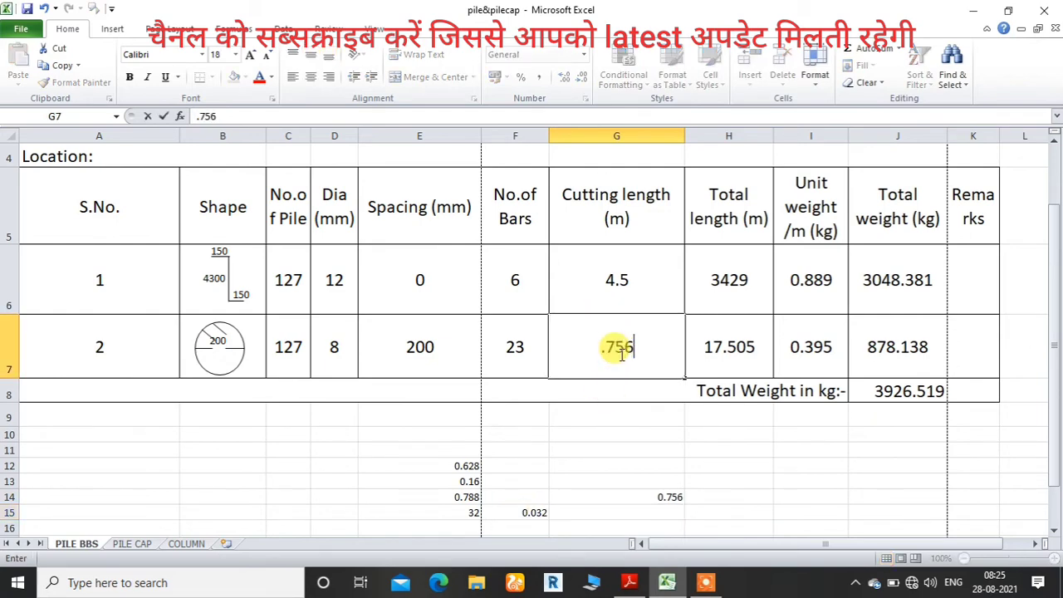
key("Return")
left_click_drag(465, 464, 648, 538)
key("Delete")
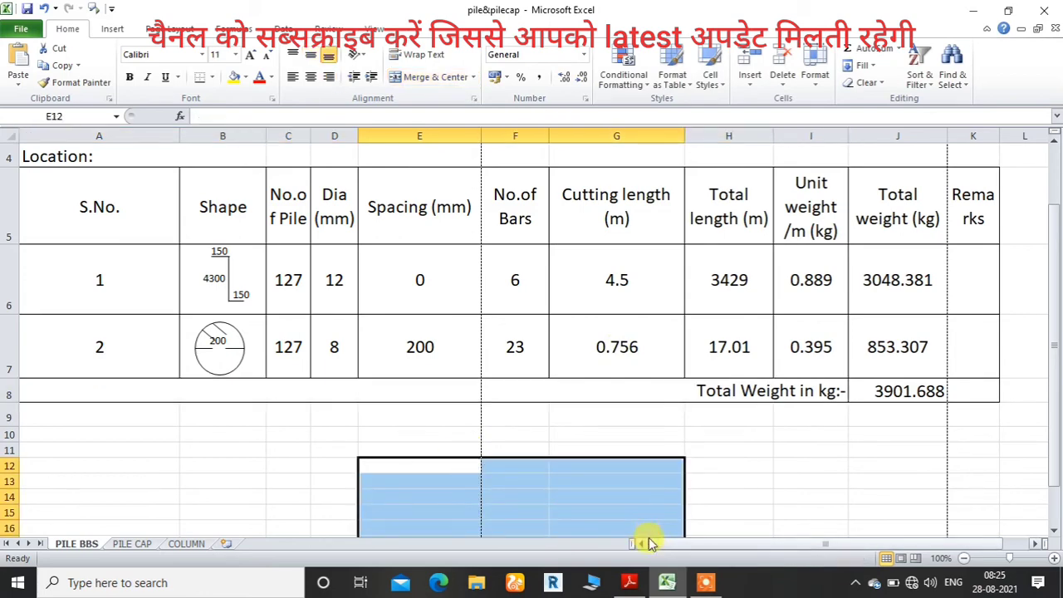
Replace item 2's total length in cell H7 with the formula =C7*F7*G7 to include the number of piles.
left_click(686, 447)
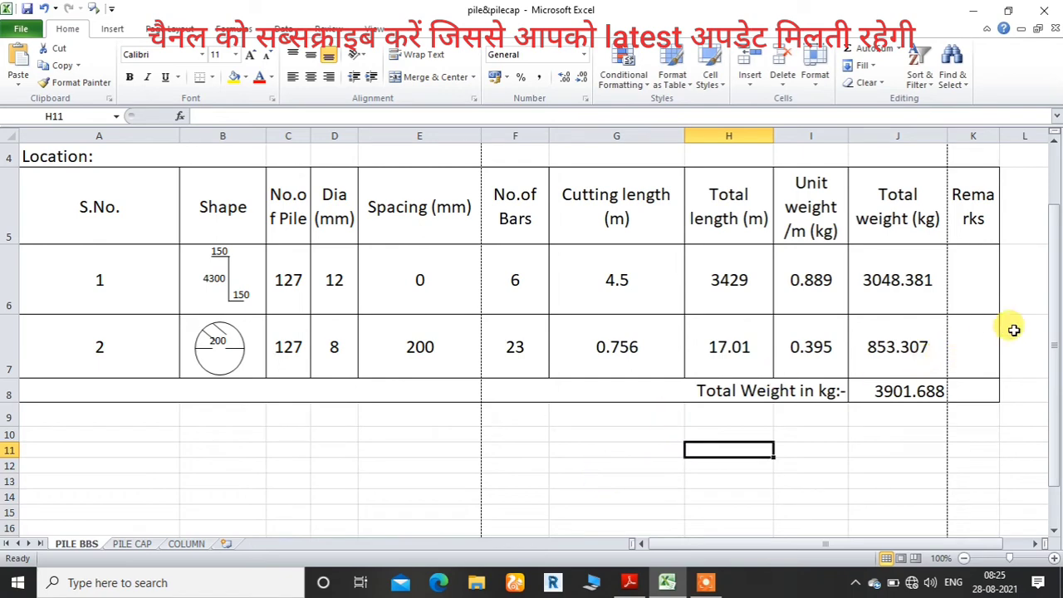
left_click_drag(1052, 342, 1029, 257)
left_click(727, 402)
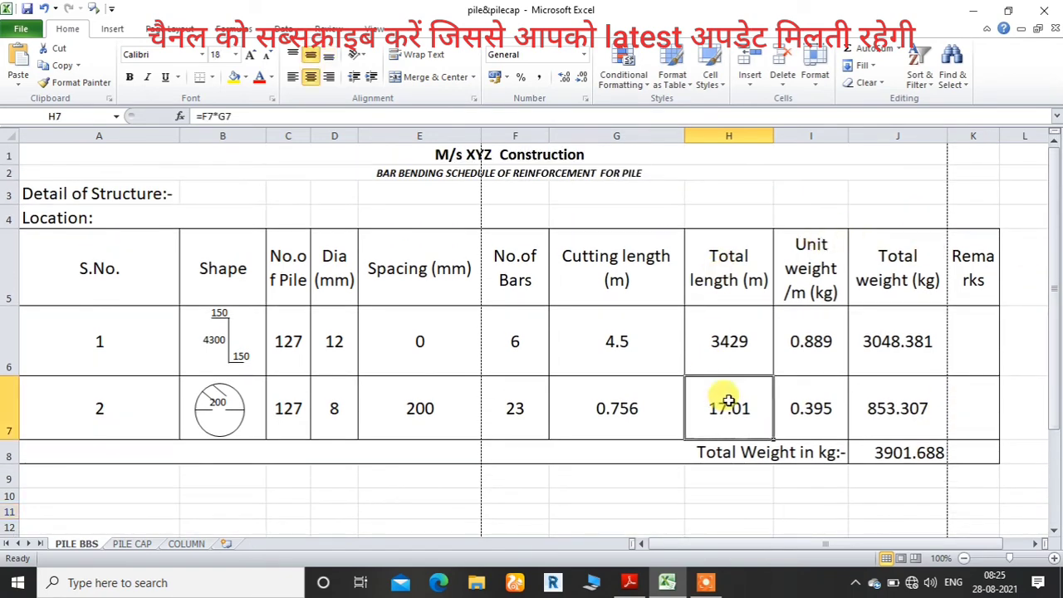
key("Delete")
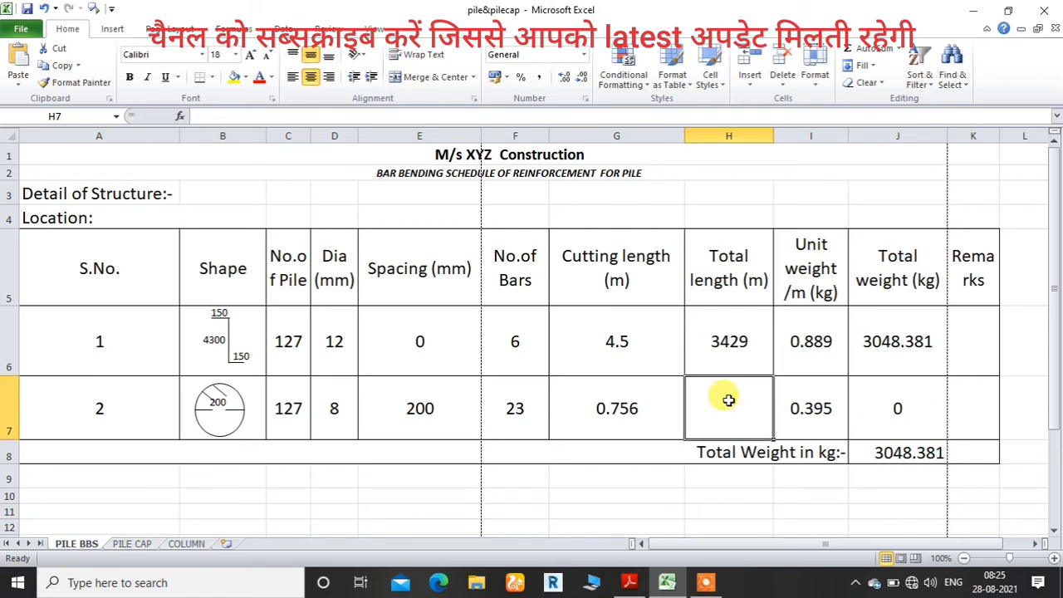
type("=")
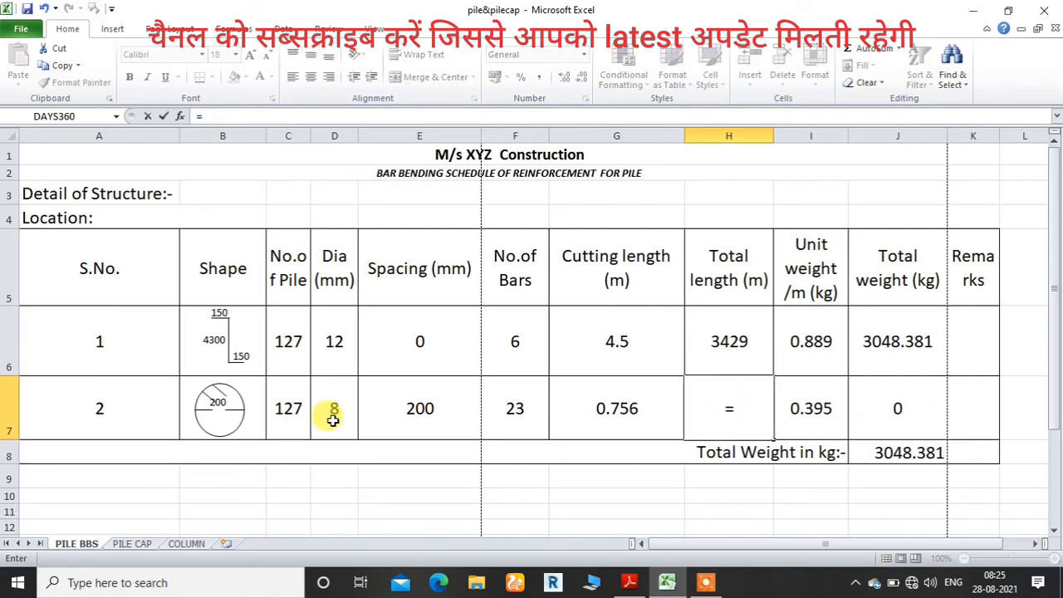
left_click(292, 408)
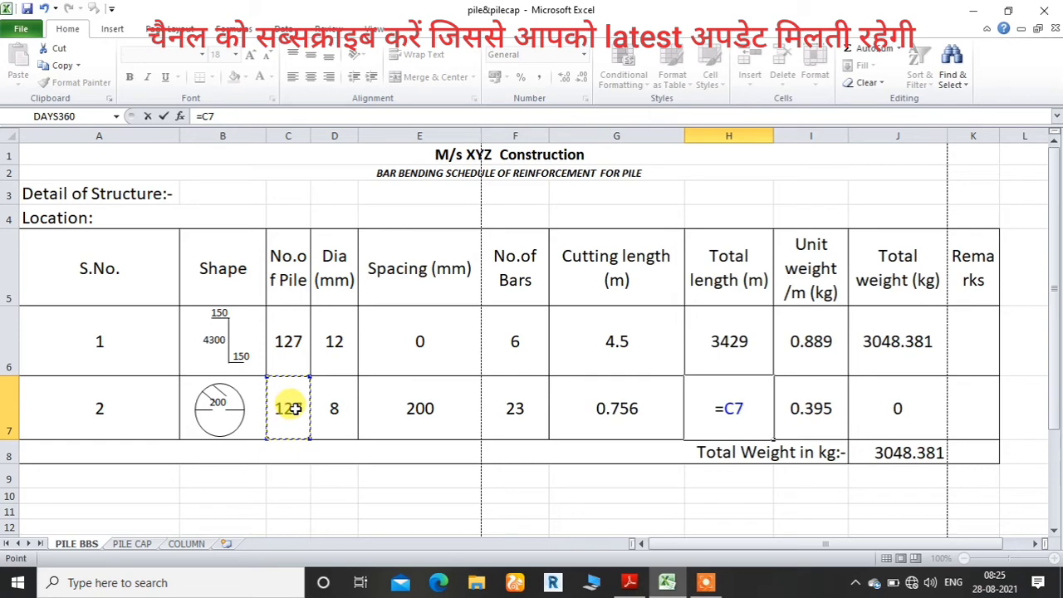
left_click(514, 405)
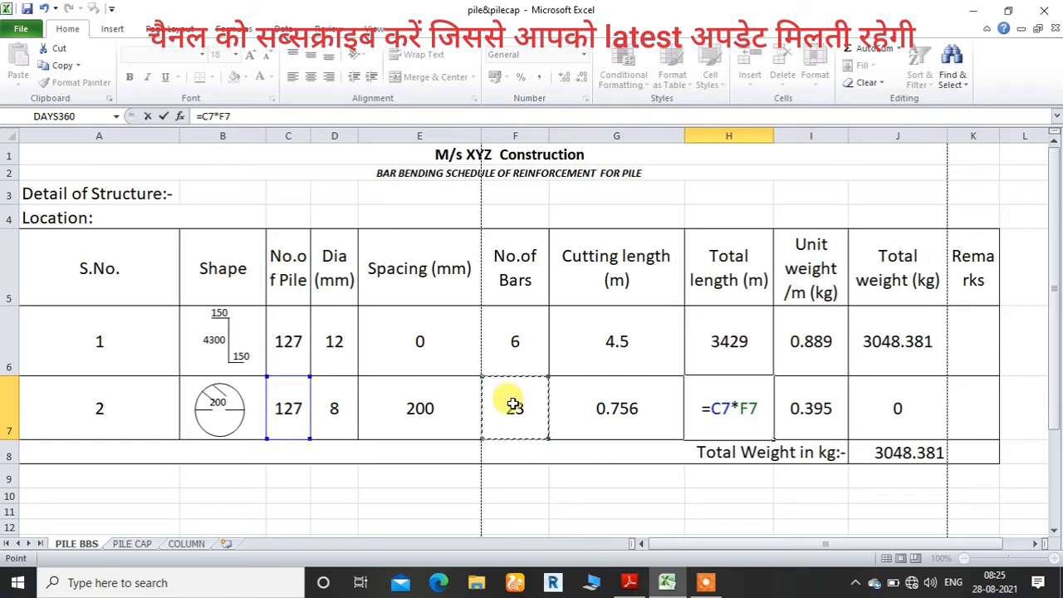
type("*")
left_click(566, 399)
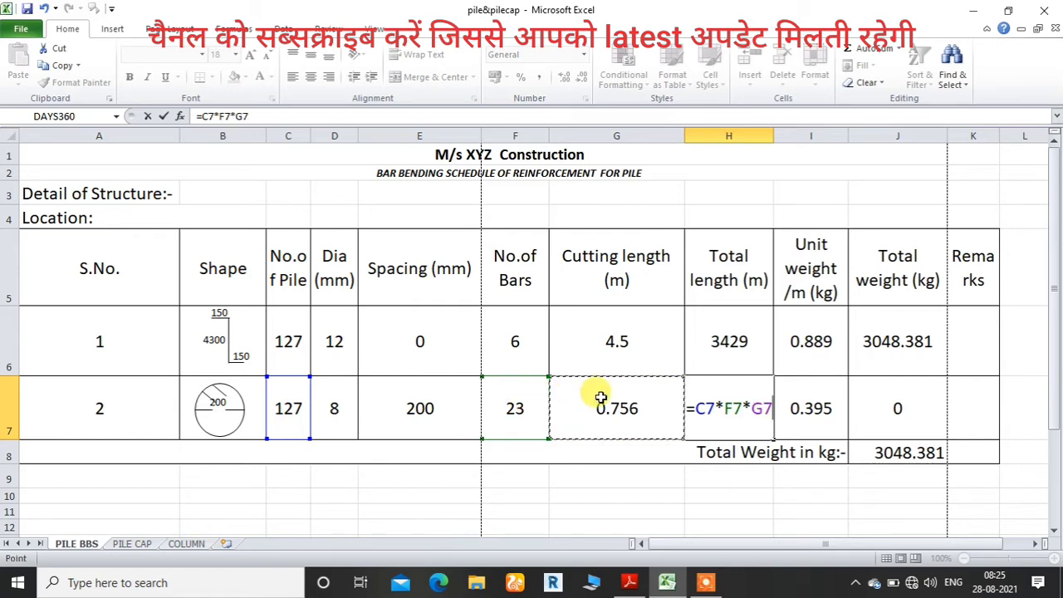
key("Return")
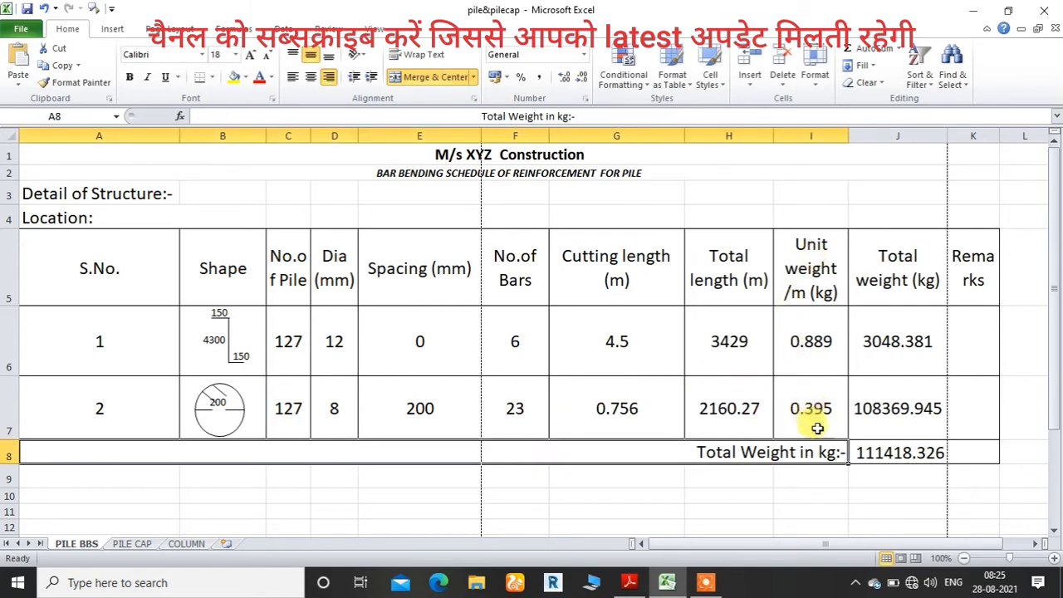
Replace item 2's total weight formula in cell J7 with =H7*I7.
left_click(867, 408)
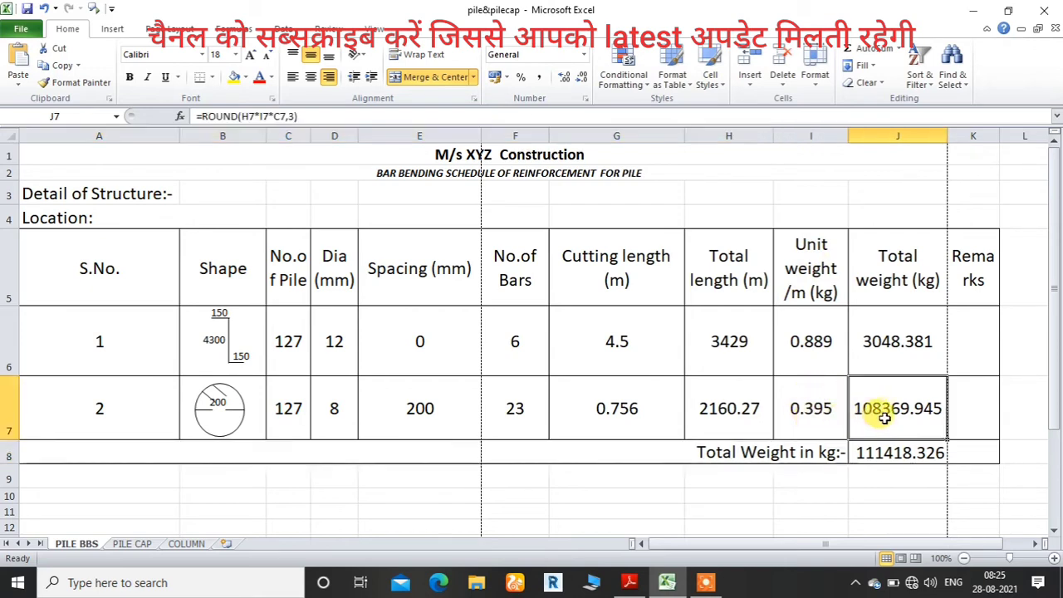
key("Delete")
type("=")
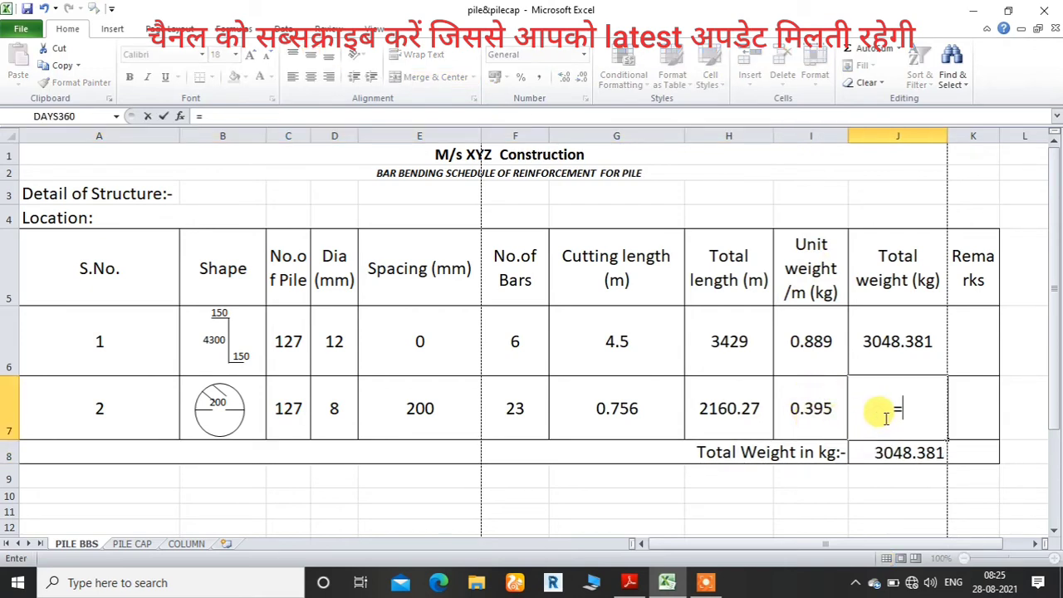
left_click(746, 418)
type("*")
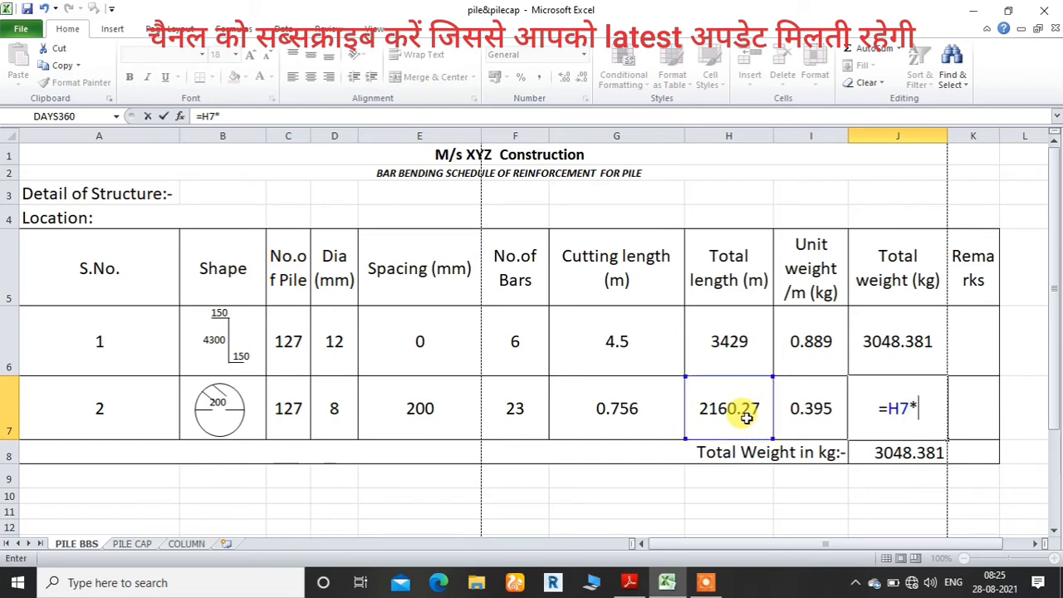
left_click(795, 409)
key("Return")
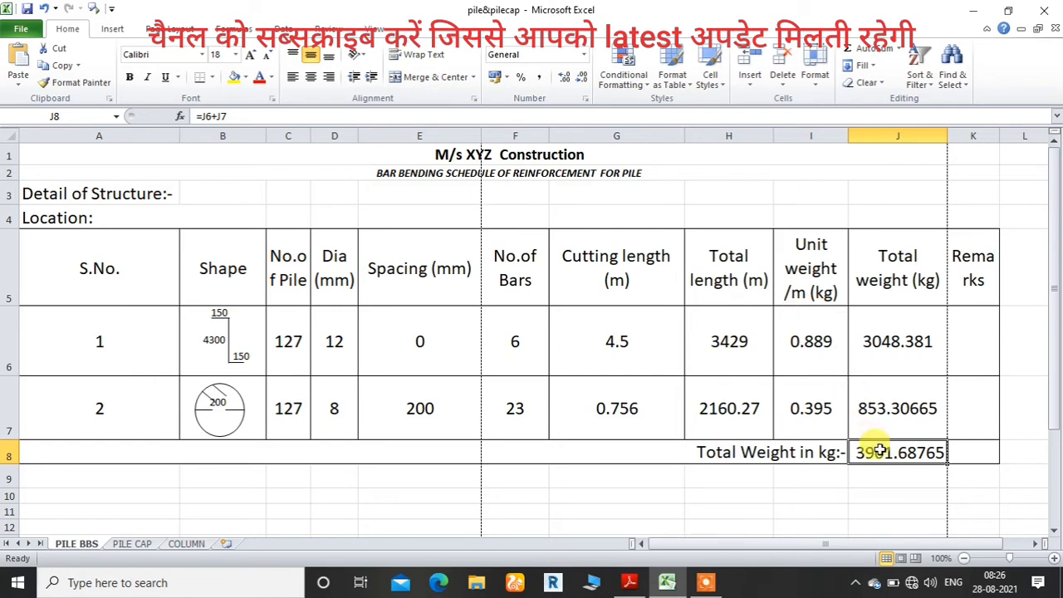
Total the weights of both items in cell J8 with a SUM formula over J6:J7.
type("=sum(")
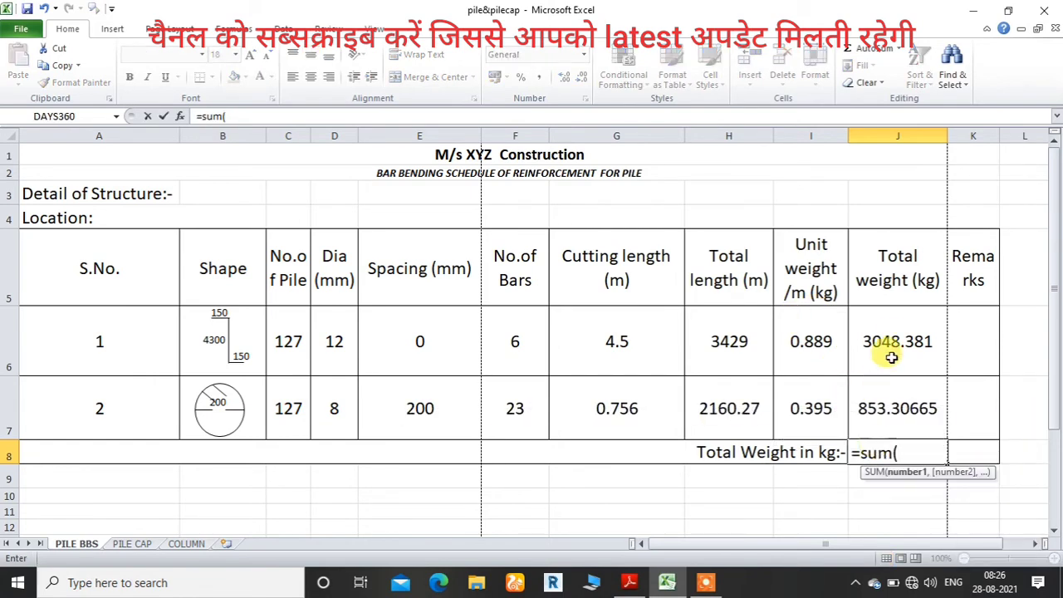
left_click_drag(889, 343, 899, 401)
key("Return")
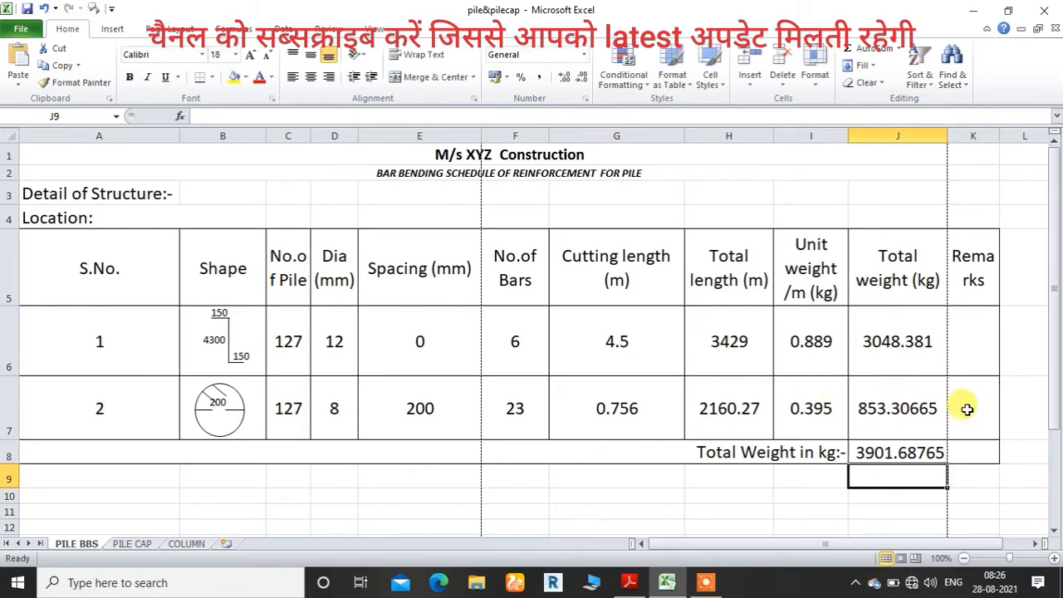
left_click(963, 558)
left_click(962, 558)
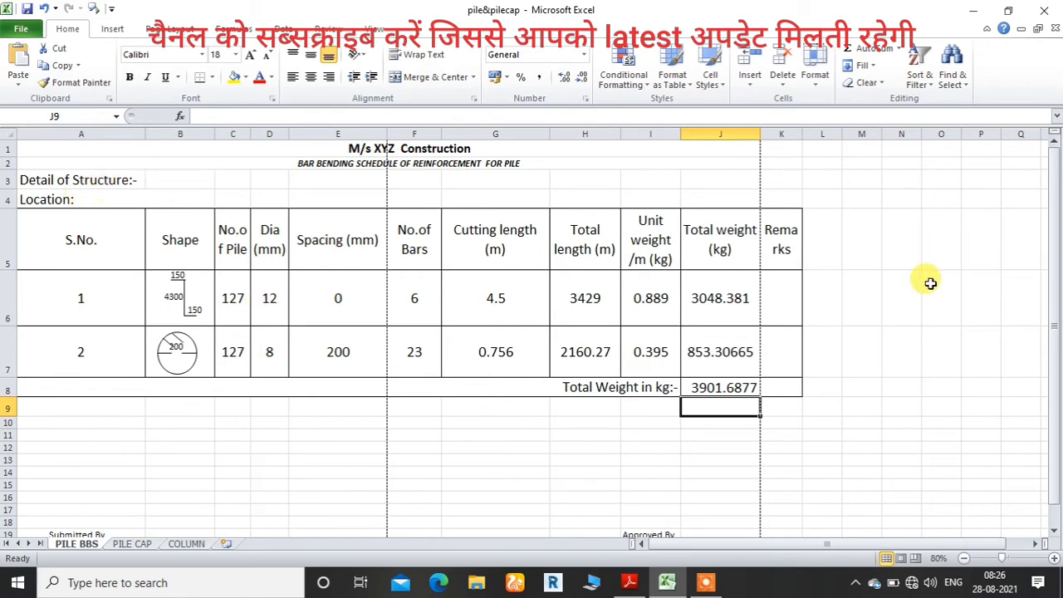
left_click_drag(1056, 315, 1045, 336)
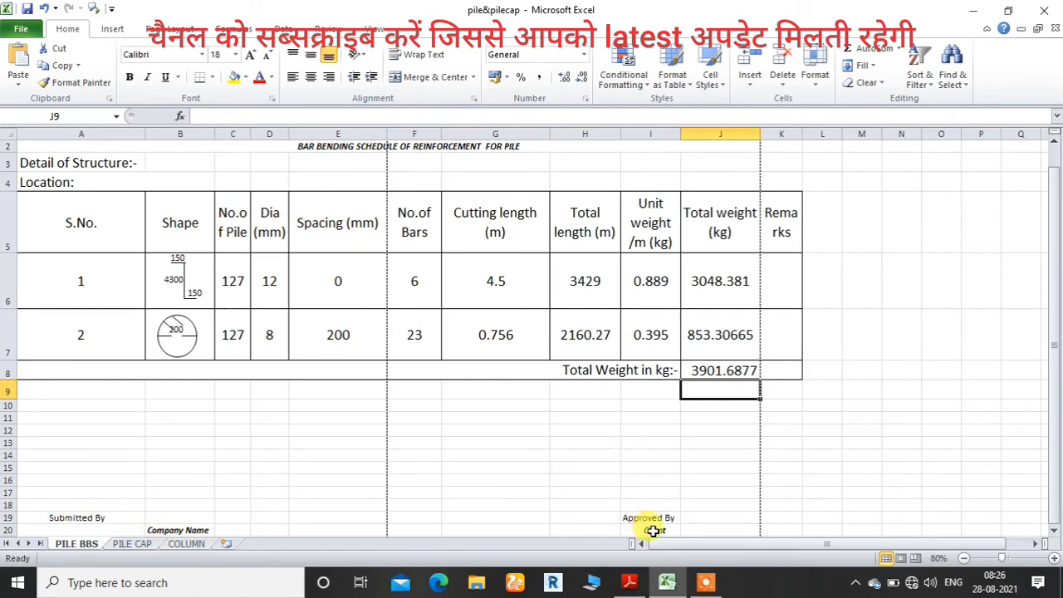
On the PILE CAP sheet, centre the first bar's total weight in cell L7 vertically and horizontally.
left_click(135, 545)
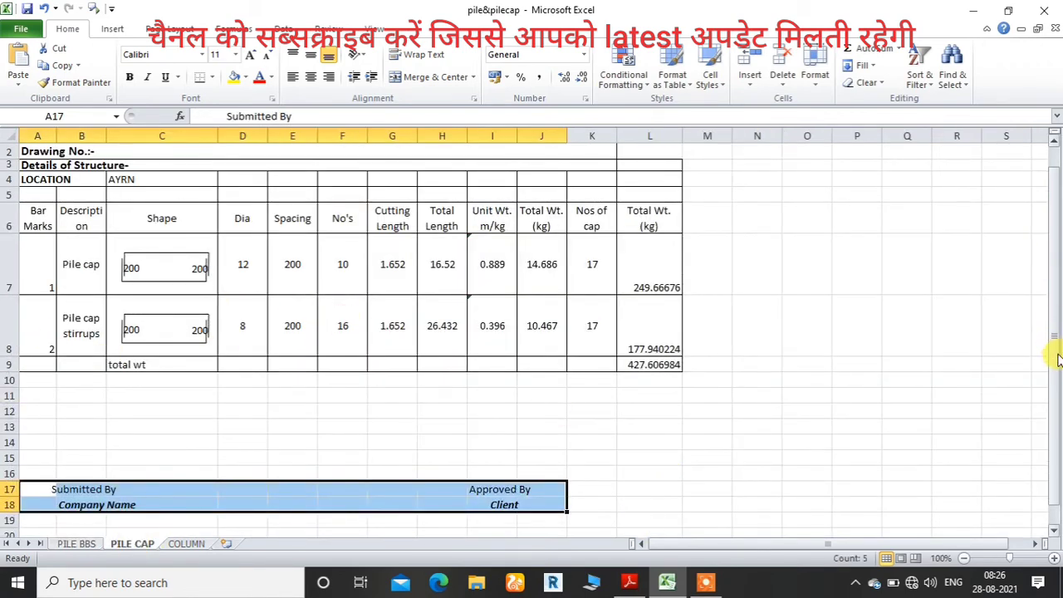
left_click_drag(1057, 363, 1050, 320)
left_click(623, 275)
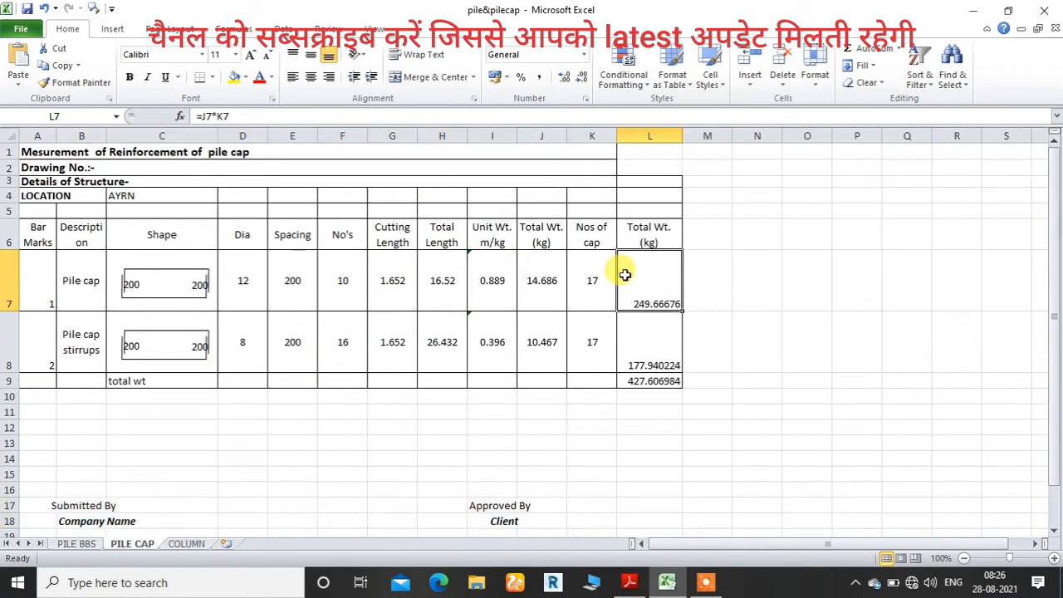
left_click(308, 55)
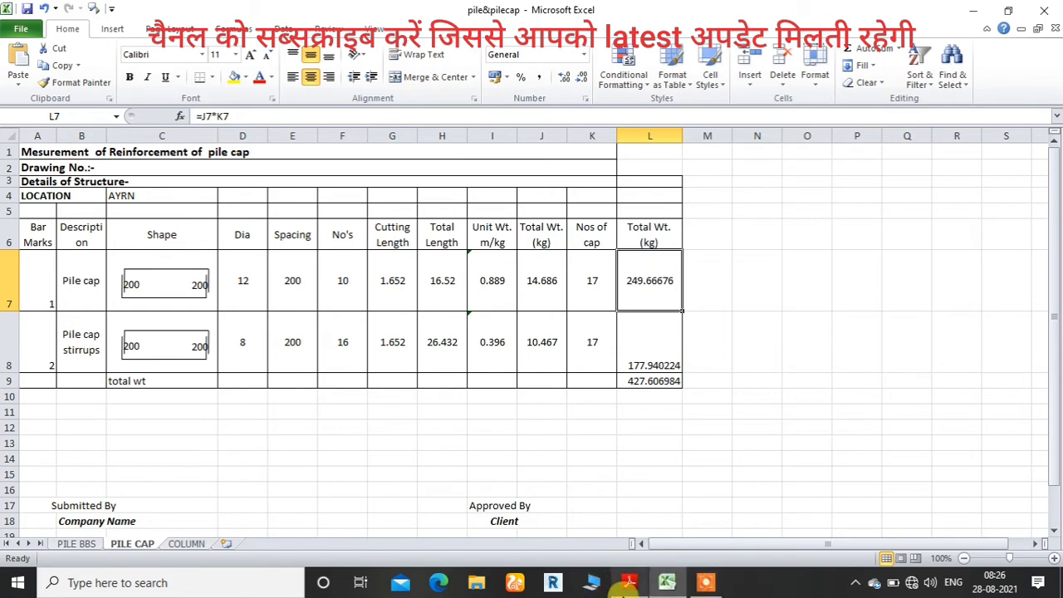
Consult pile cap section A-A in the Adobe Reader drawing, and set both side dimensions of the Excel pile cap bar shape to 300.
left_click(628, 582)
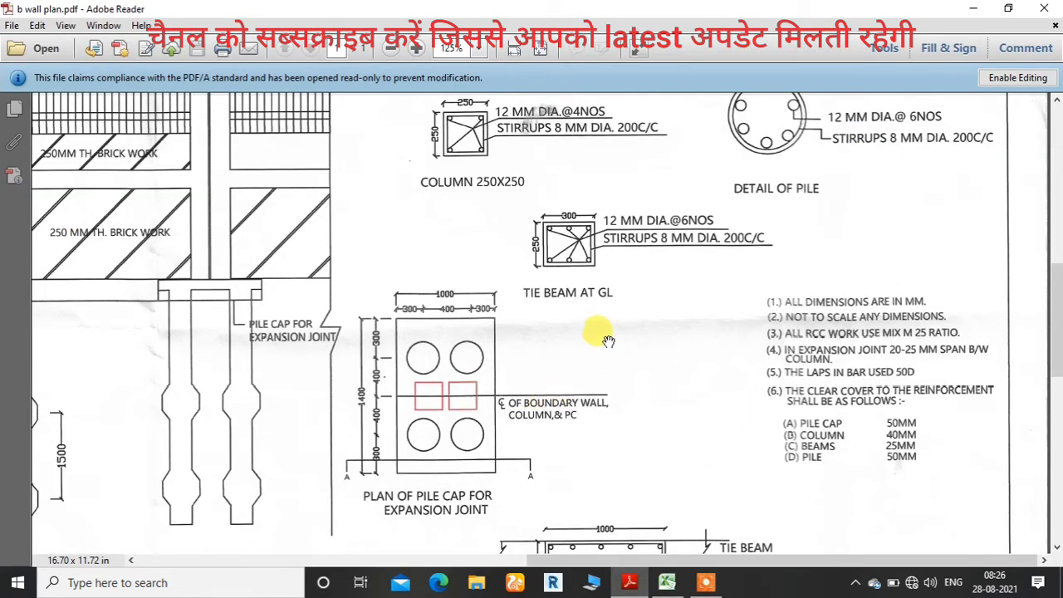
scroll(598, 336, "down", 3)
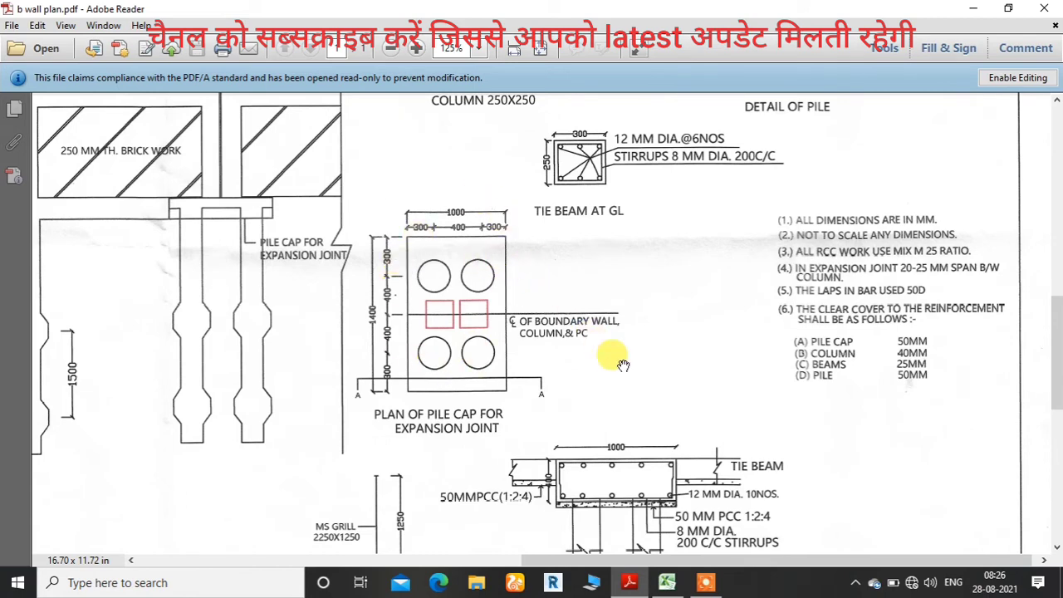
left_click_drag(630, 376, 550, 250)
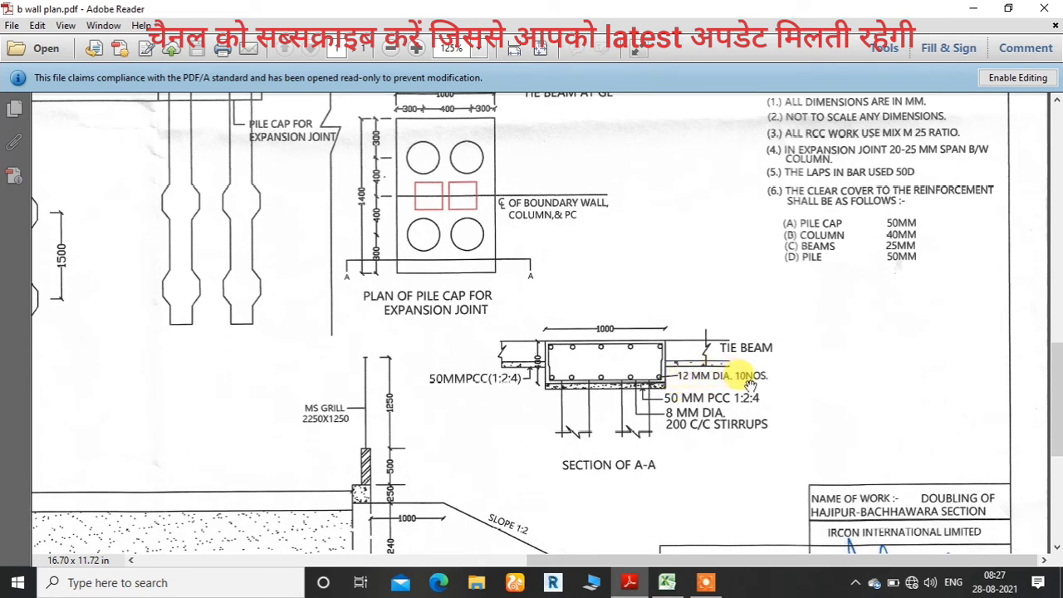
left_click(674, 584)
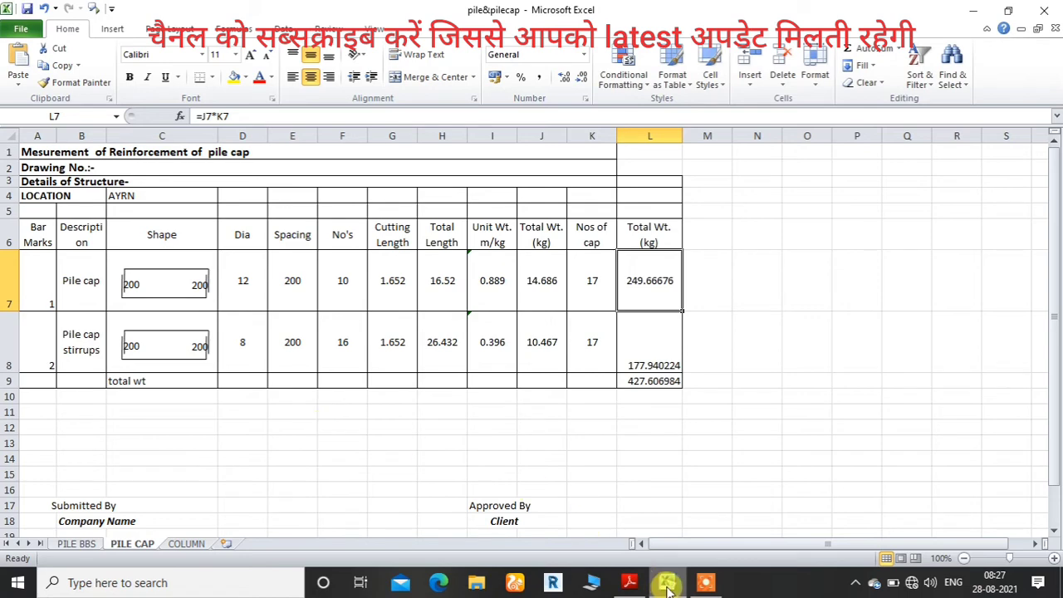
left_click(129, 285)
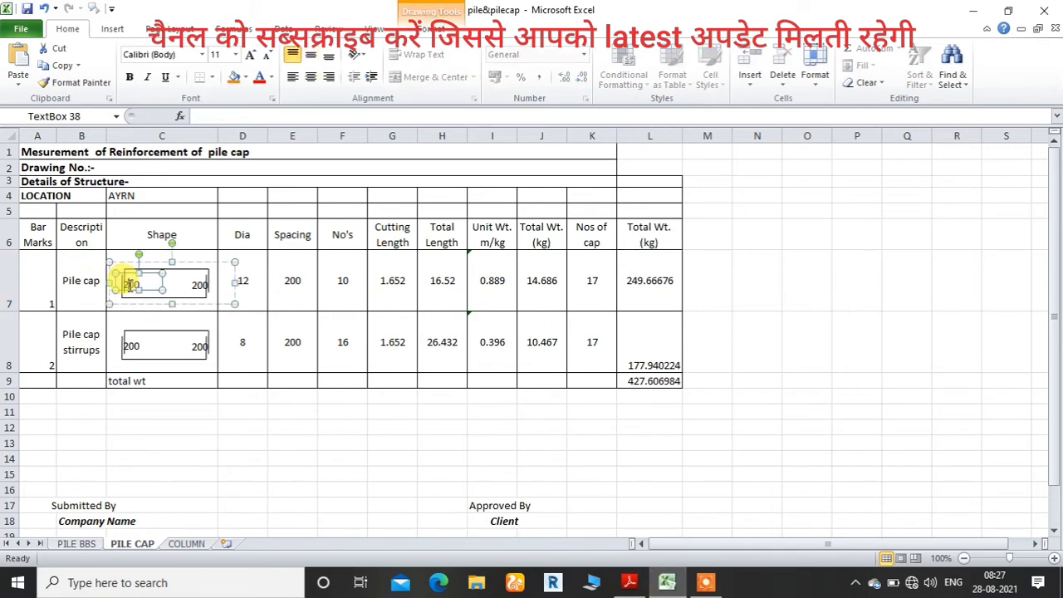
left_click(197, 283)
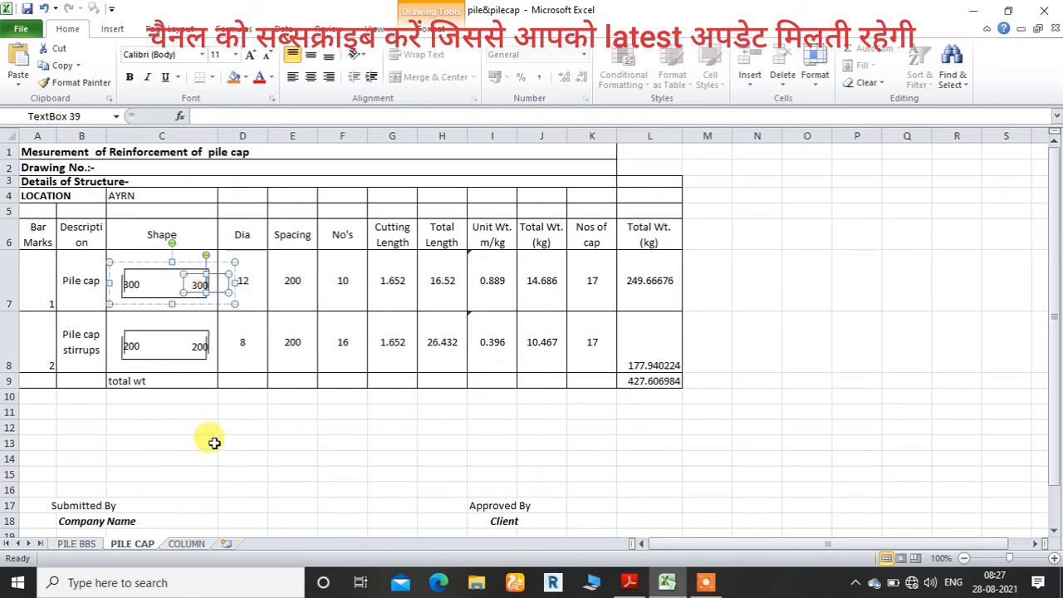
left_click(211, 440)
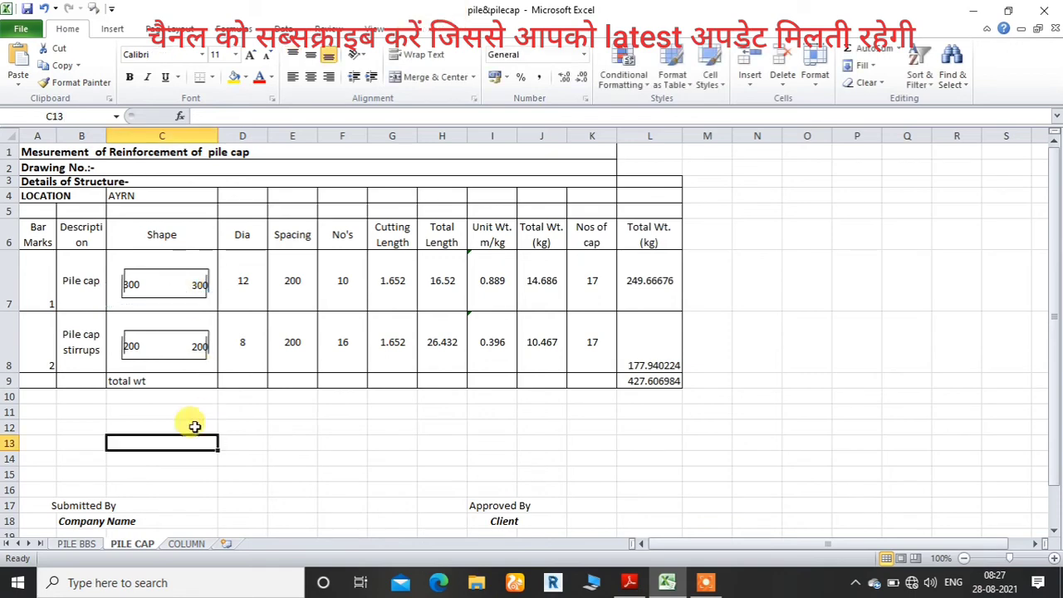
Set both side dimensions of the pile cap stirrups shape to 300.
left_click(128, 347)
left_click(129, 347)
left_click(129, 347)
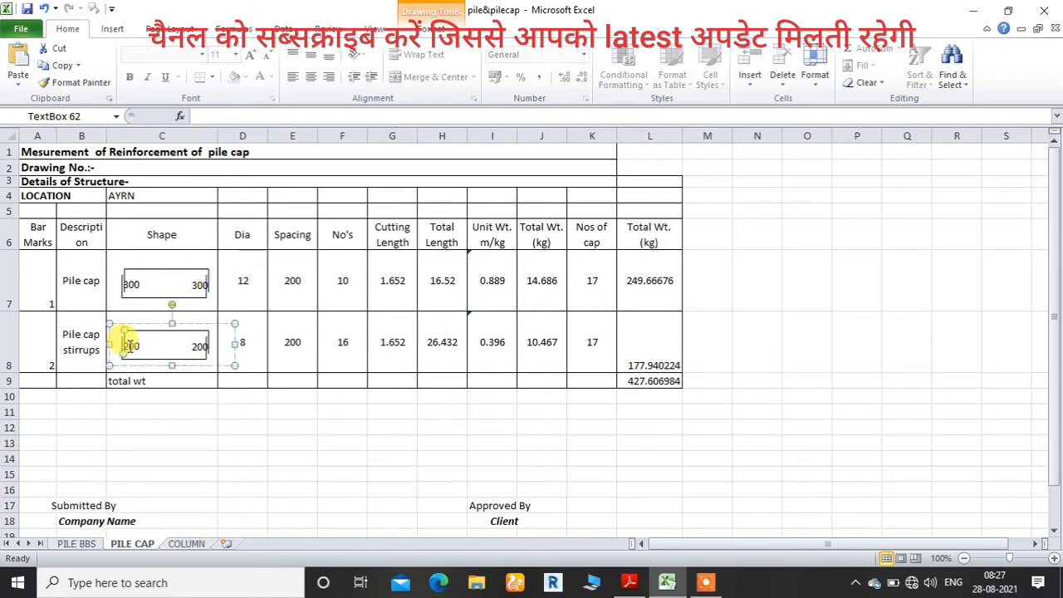
left_click(129, 346)
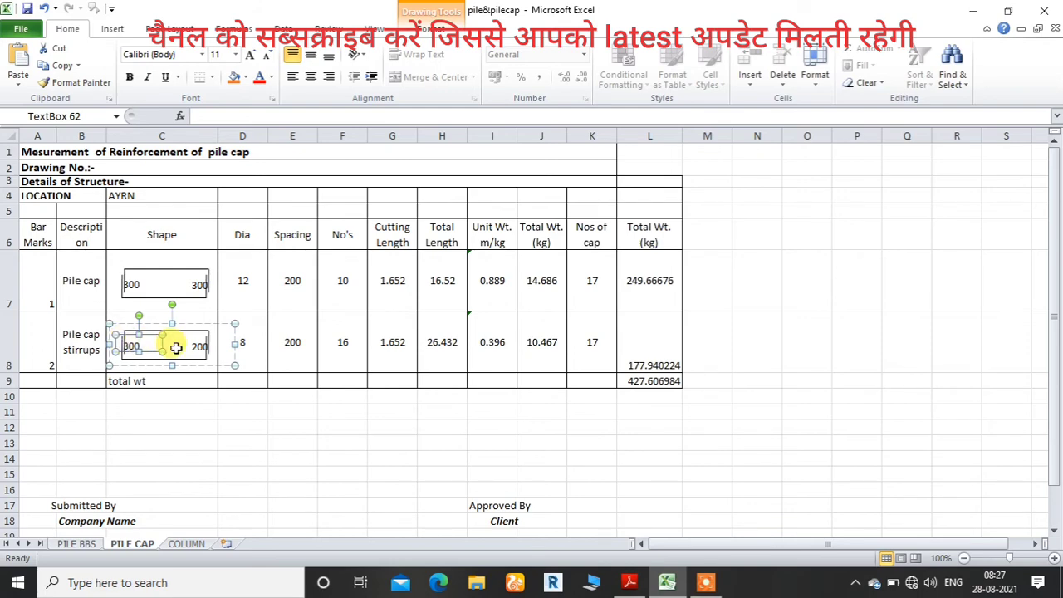
left_click(203, 347)
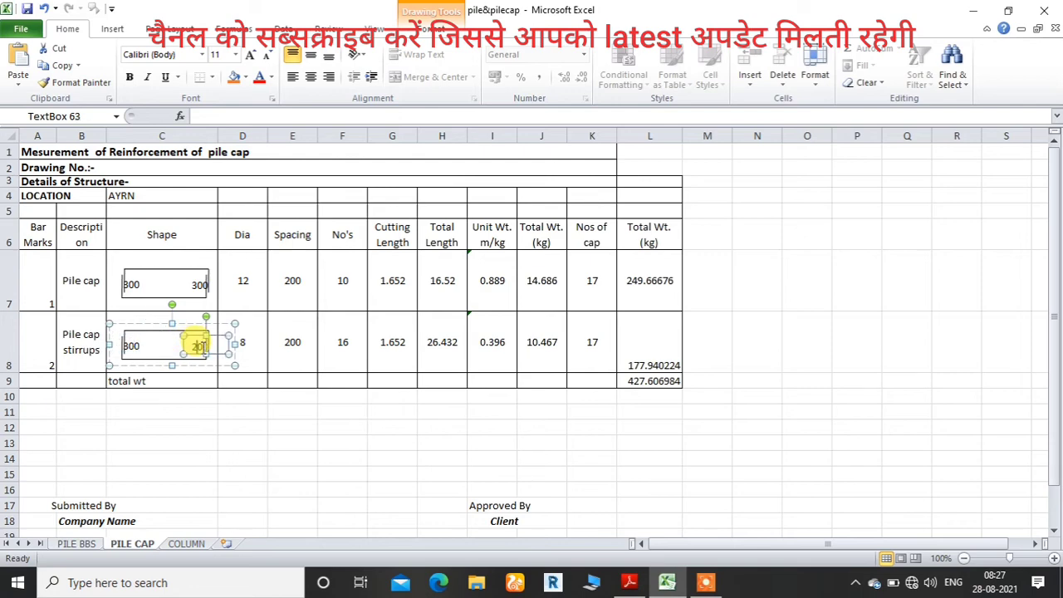
left_click(216, 444)
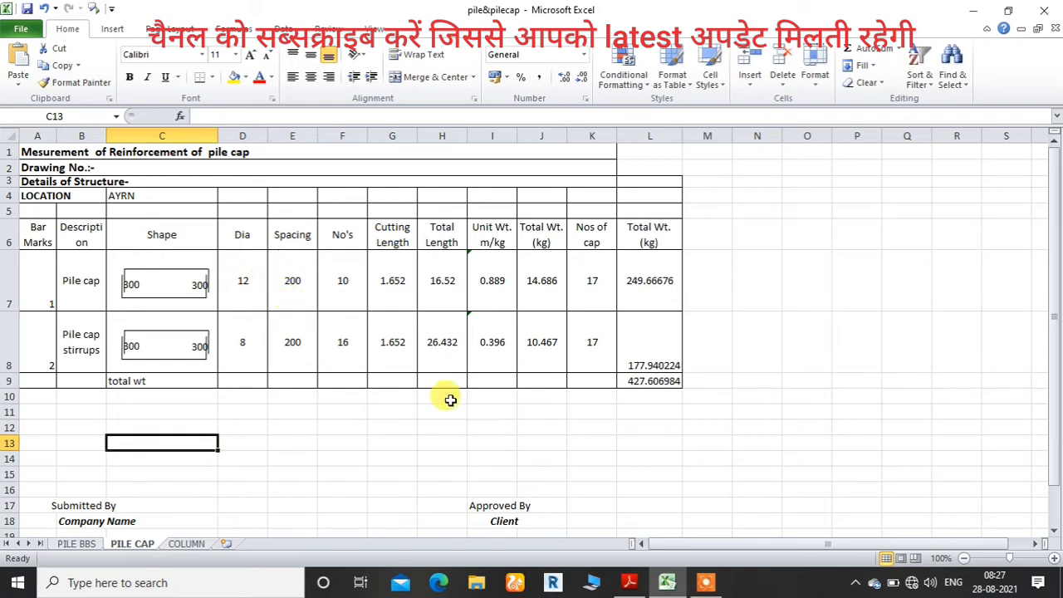
Check the main pile cap bar's spacing and number of bars against section A-A in the Adobe Reader drawing, and return to Excel.
left_click(290, 281)
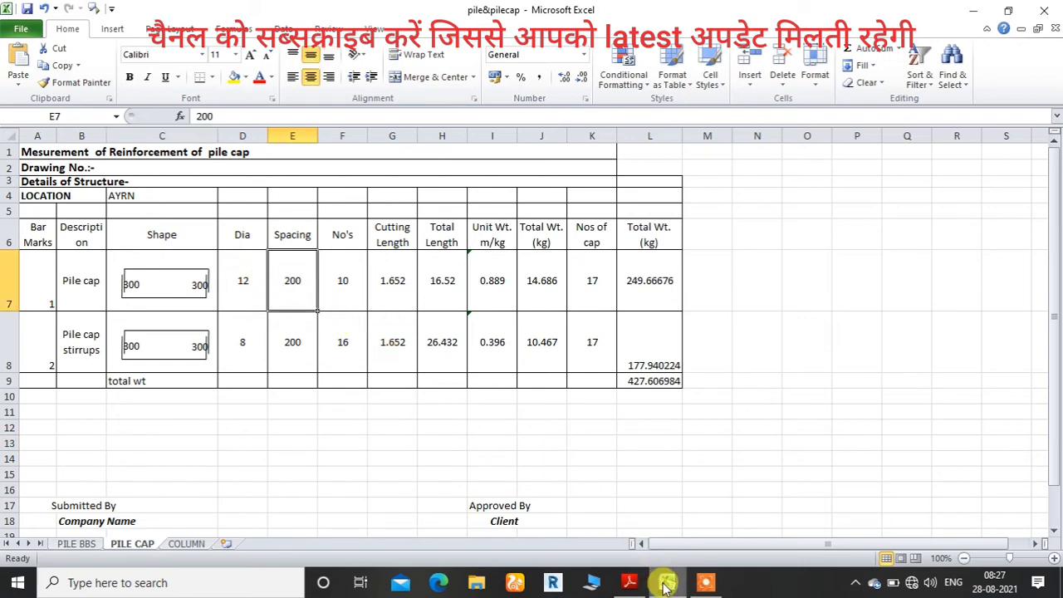
left_click(629, 583)
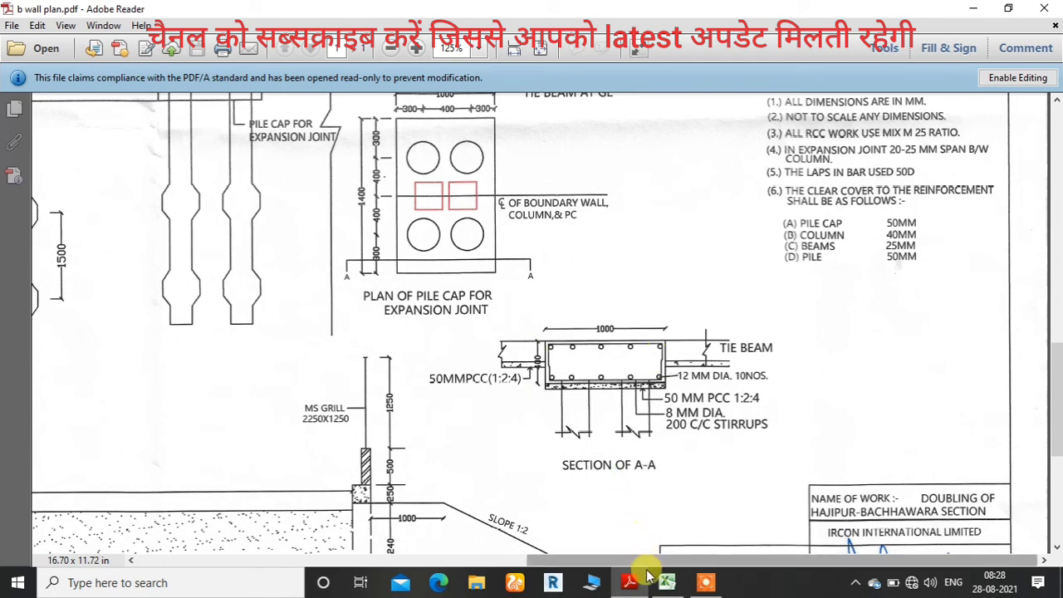
mouse_move(669, 586)
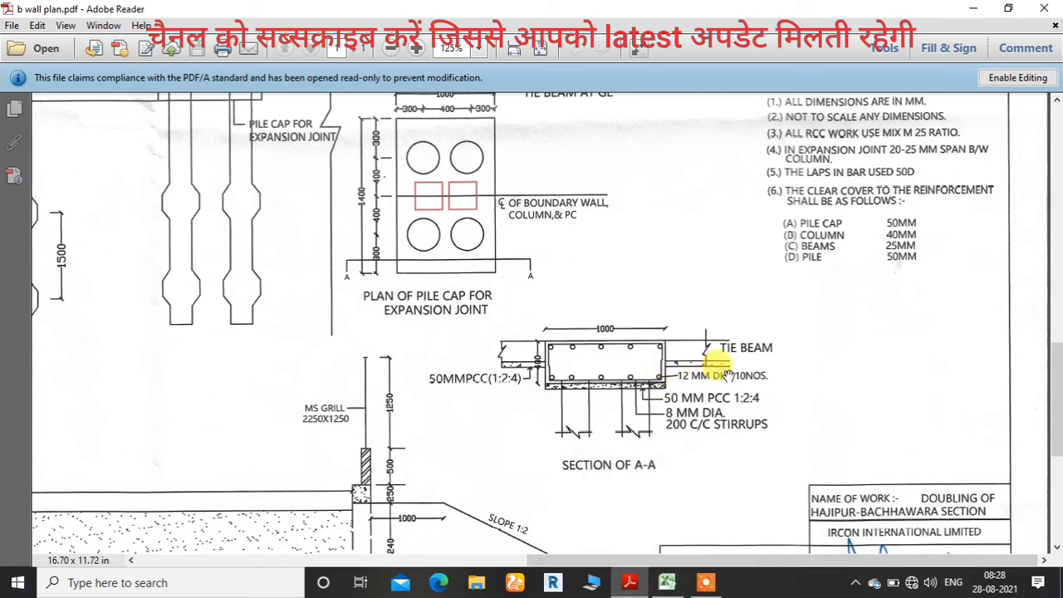
left_click(667, 584)
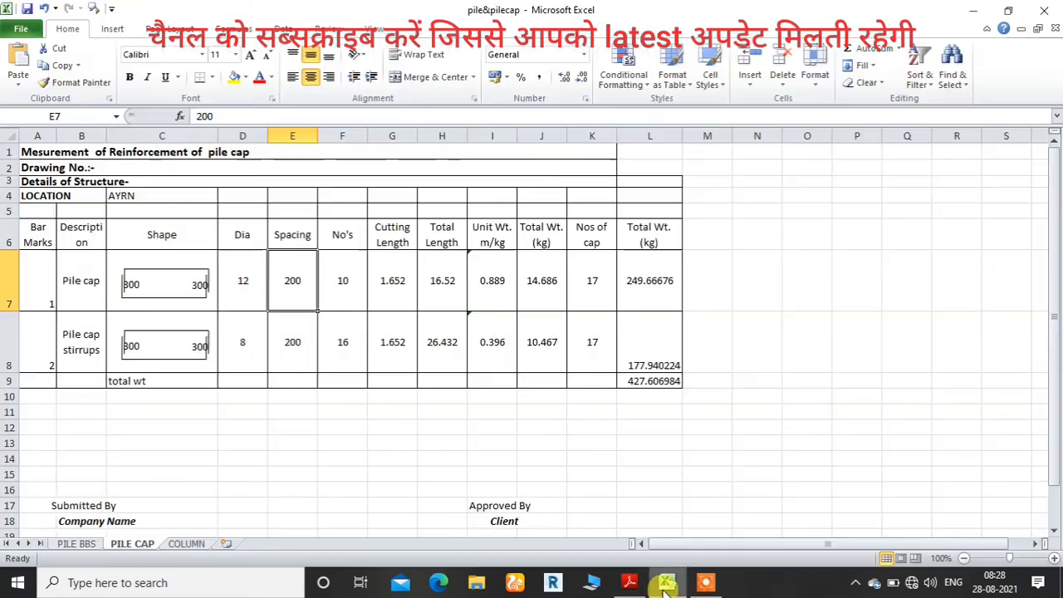
left_click(345, 282)
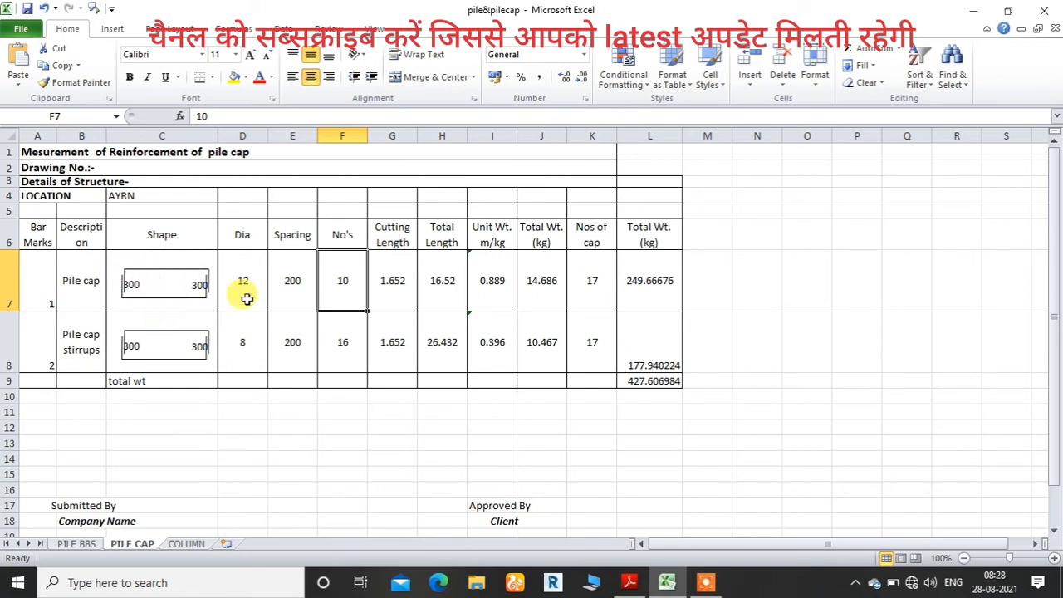
Consult section A-A in the Adobe Reader drawing, and set the main pile cap bar's cutting length in Excel cell G7 to =.9+.6-2*2*.012.
left_click(389, 277)
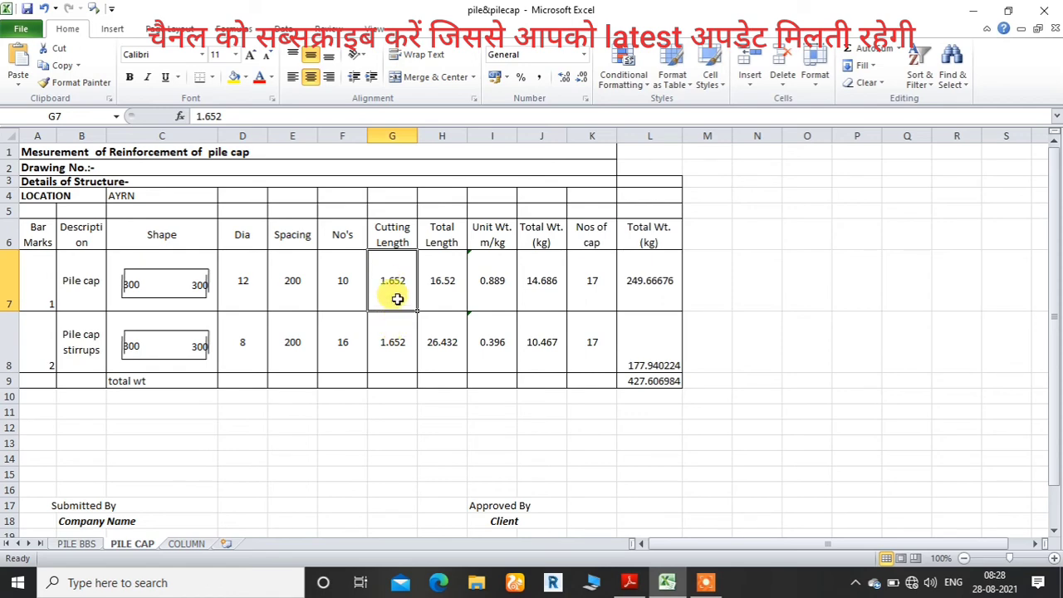
type("=")
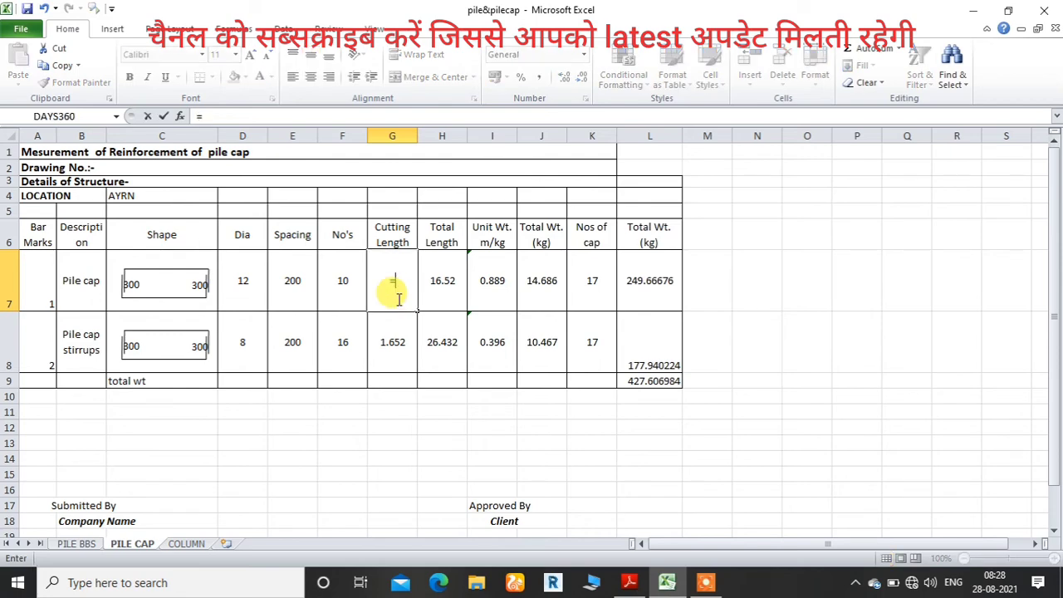
left_click(628, 582)
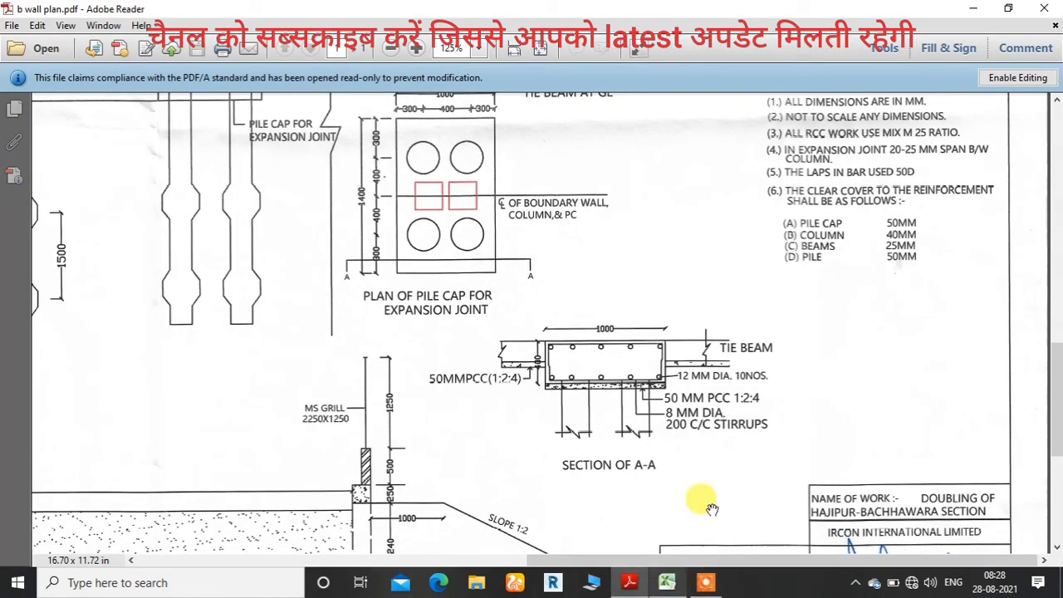
left_click(667, 582)
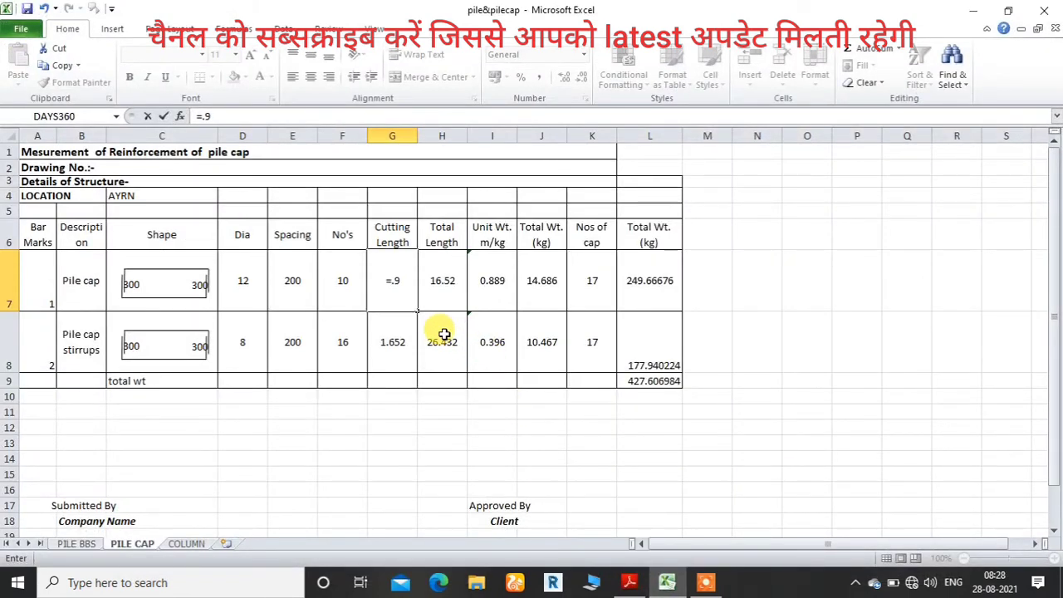
type("+.6-2")
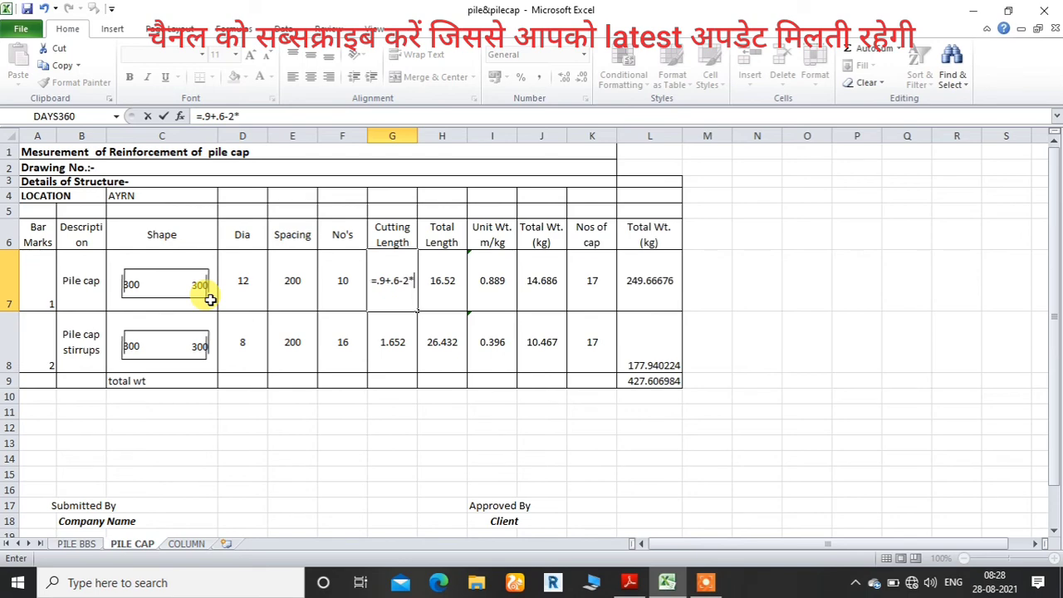
type("*")
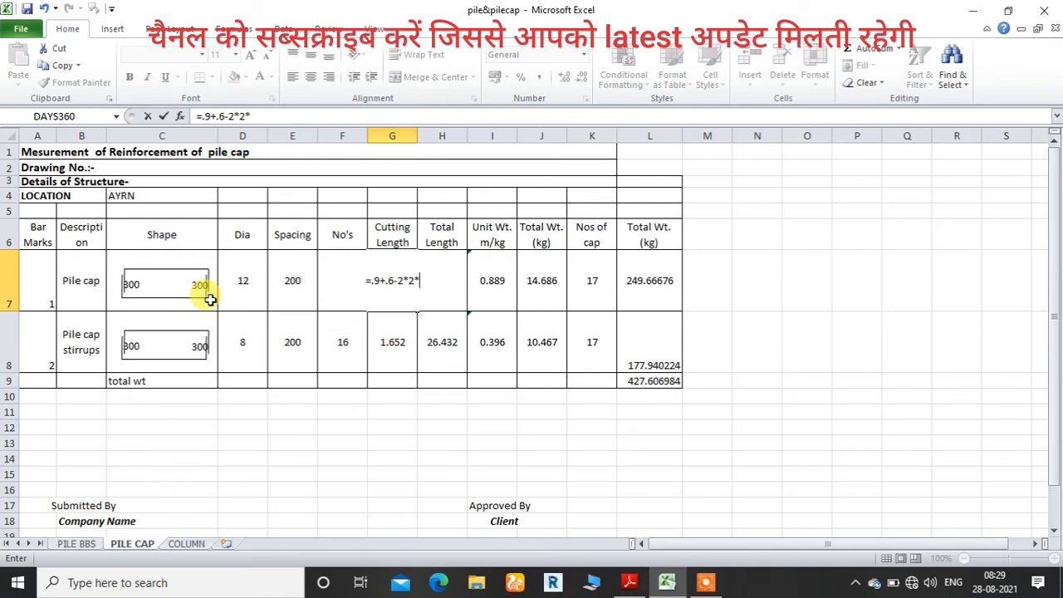
type(".12")
key("BackSpace")
key("BackSpace")
type("012")
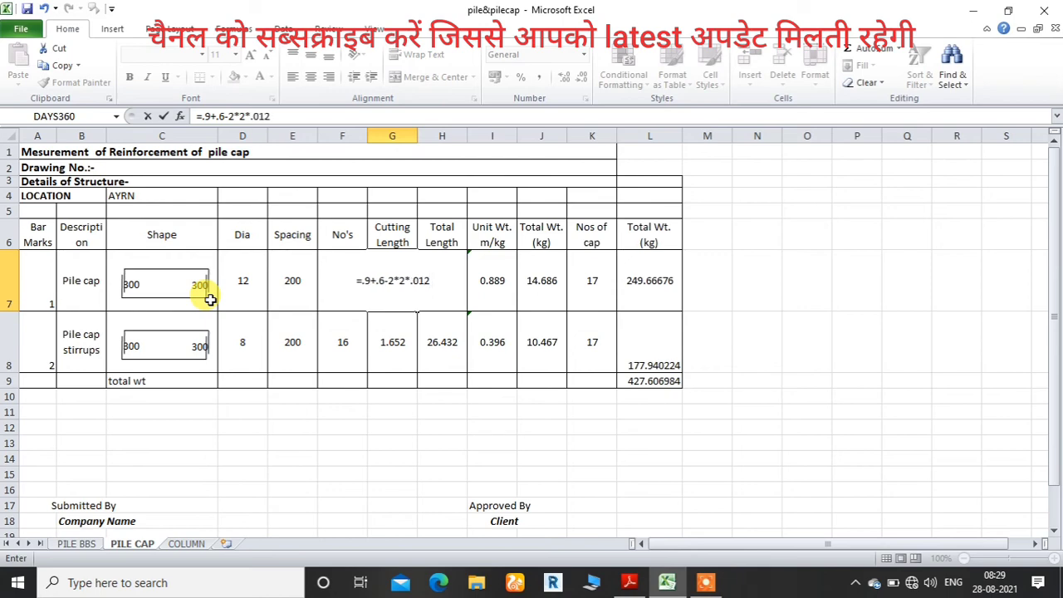
key("Return")
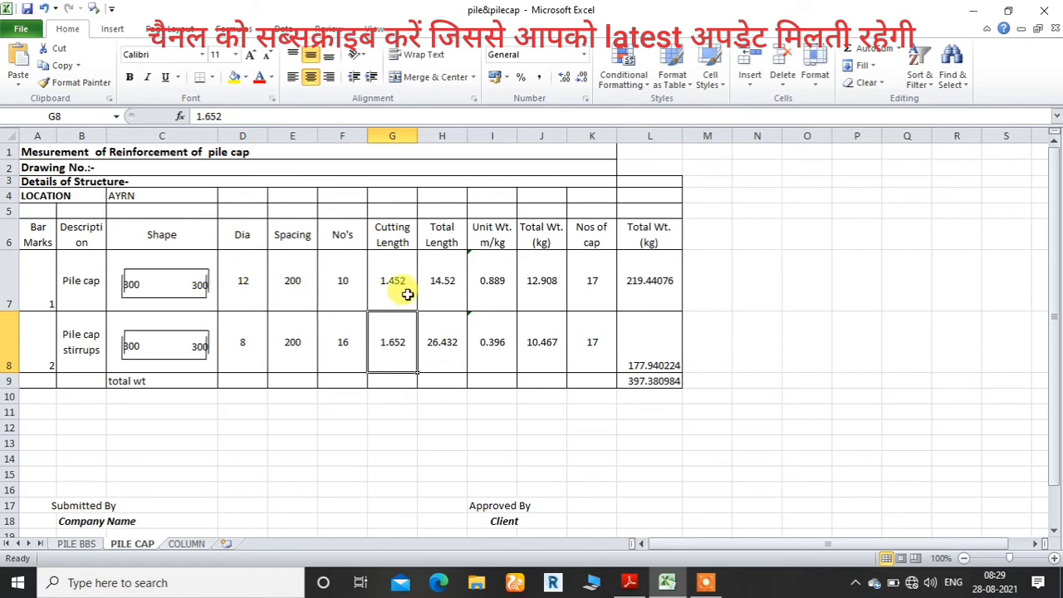
Convert the 12 mm bar diameter to metres with =12/1000 in spare cell I12, clear it, and review the cutting length formula in G7.
left_click(506, 429)
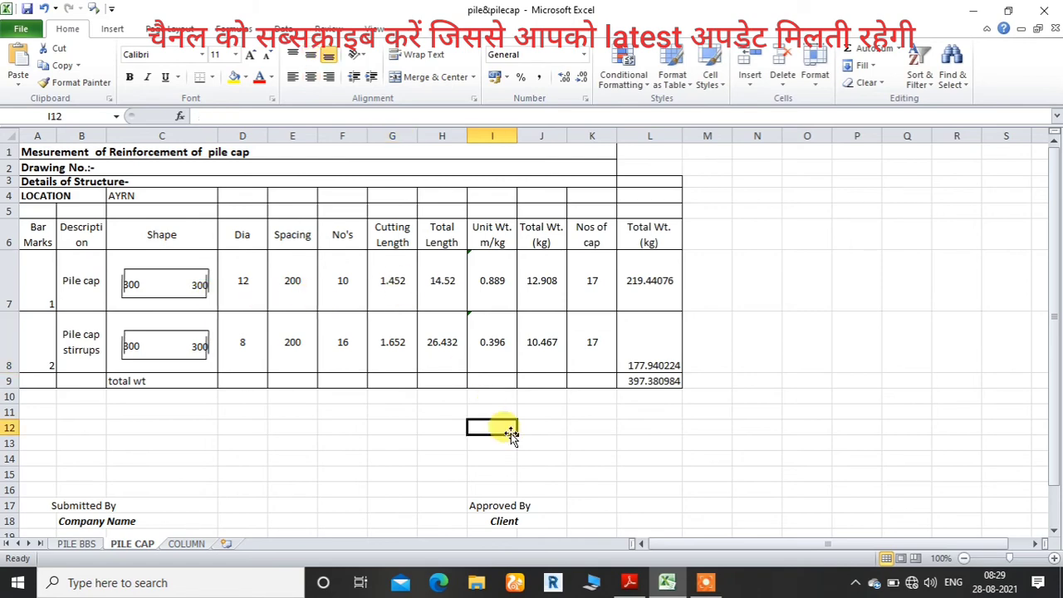
type("=12/")
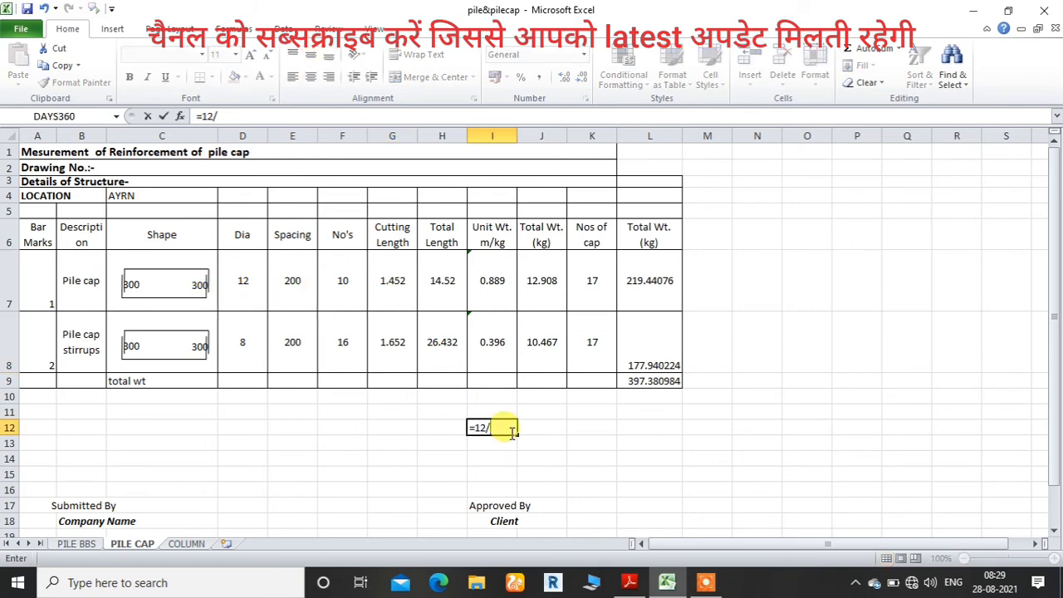
type("1000")
key("Return")
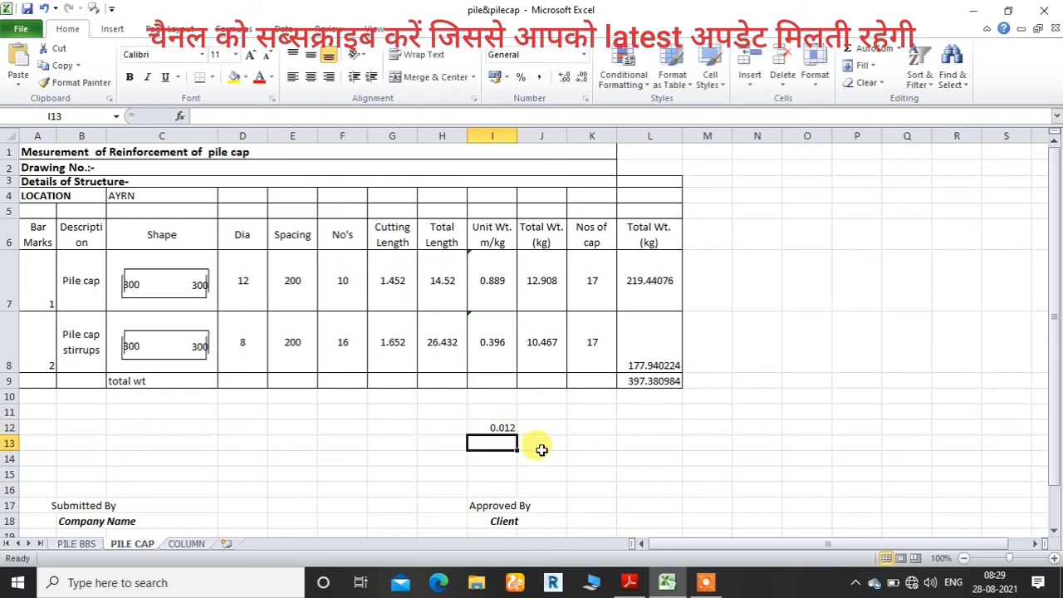
left_click(500, 430)
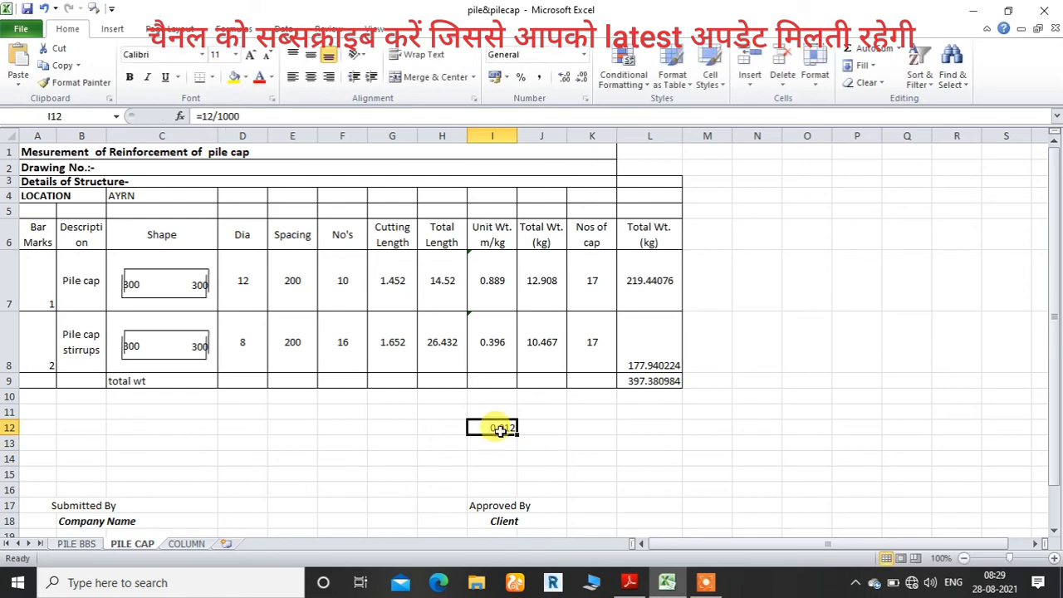
left_click(396, 293)
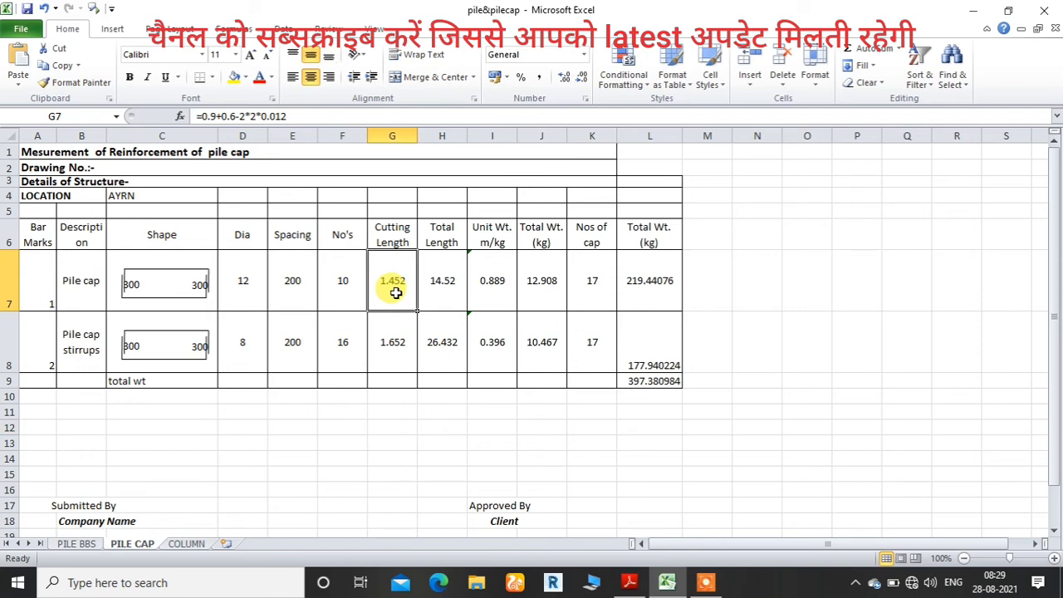
left_click(394, 458)
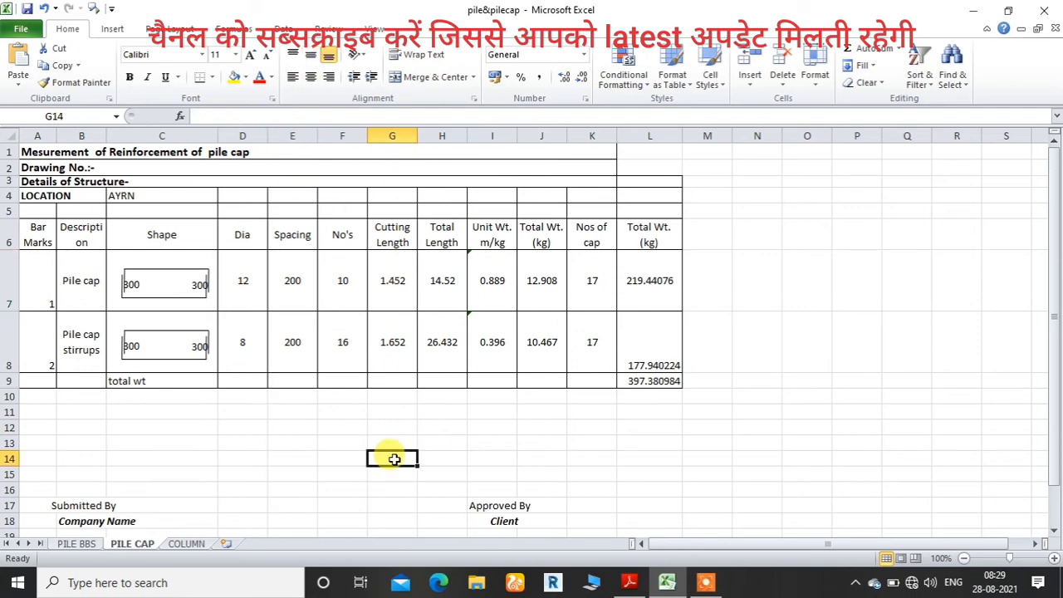
Copy the main bar's cutting length formula from G7 to the stirrups' cell G8, and change its diameter to 0.008.
left_click(396, 286)
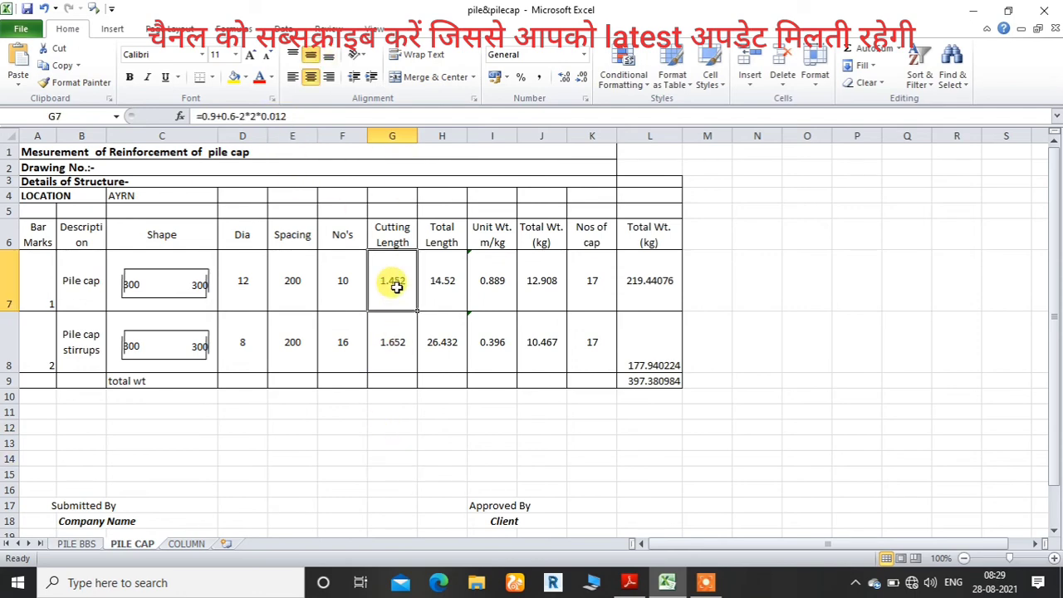
key("ctrl+c")
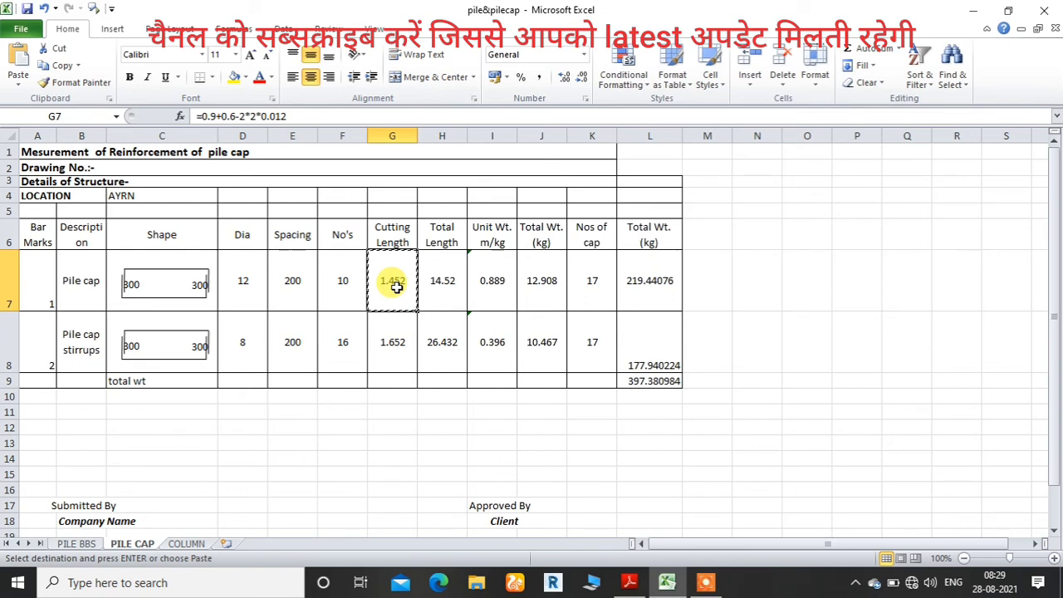
left_click(396, 341)
key("ctrl+v")
key("ctrl")
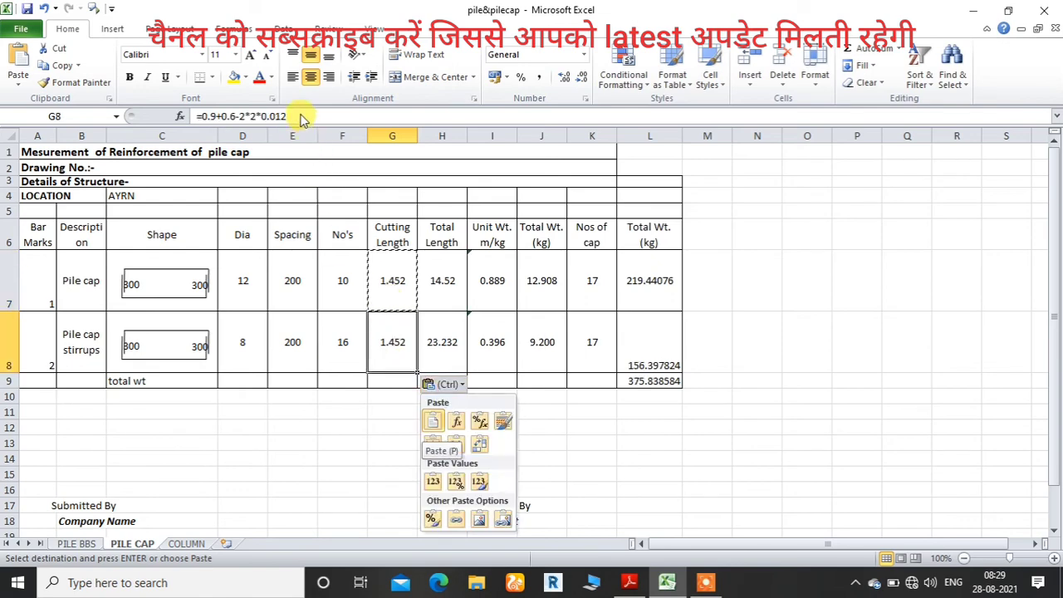
key("Escape")
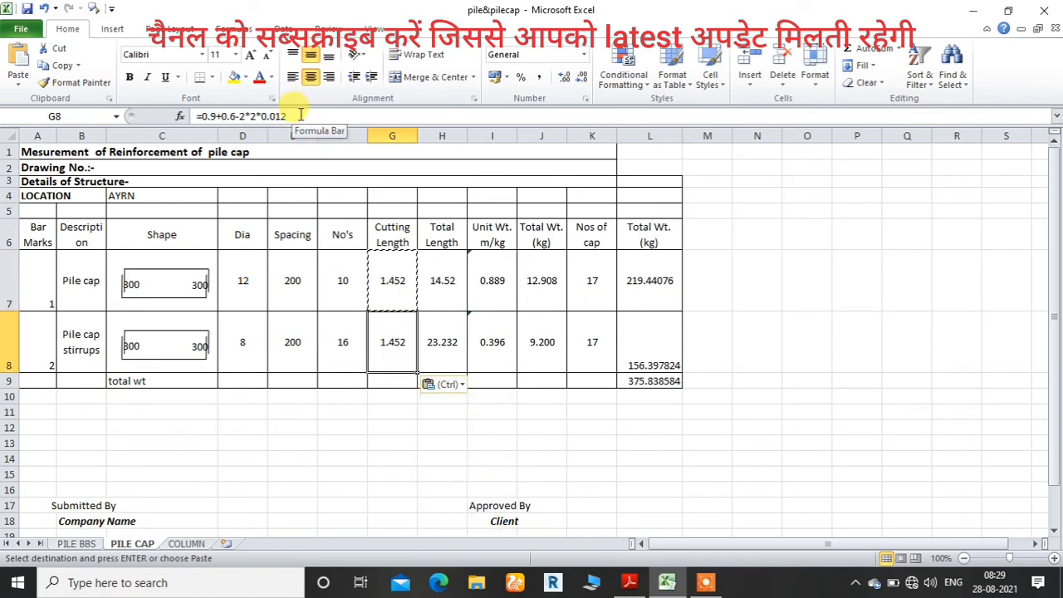
left_click(301, 116)
key("BackSpace")
key("BackSpace")
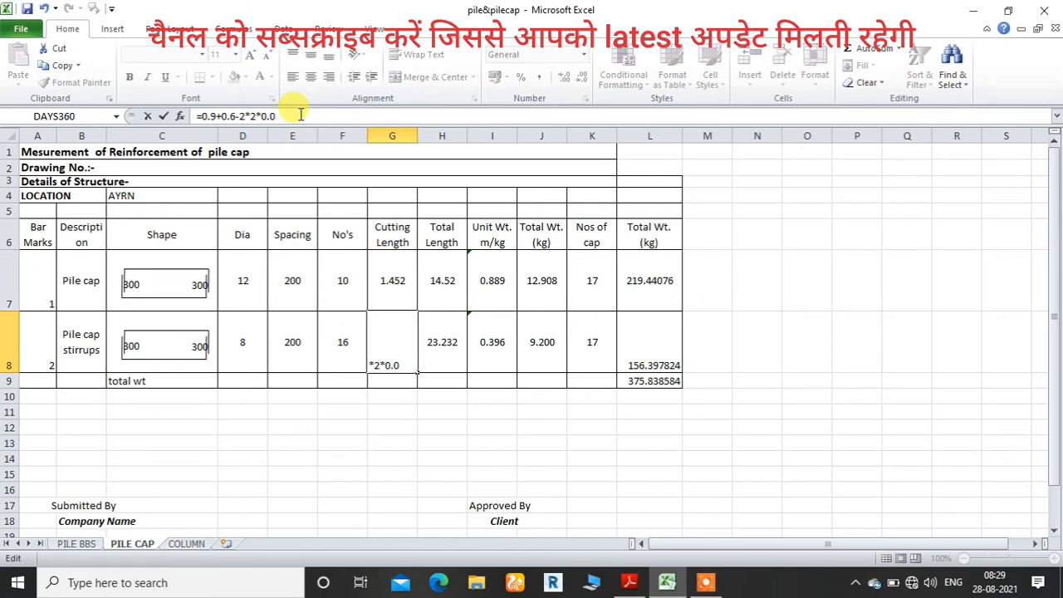
key("Return")
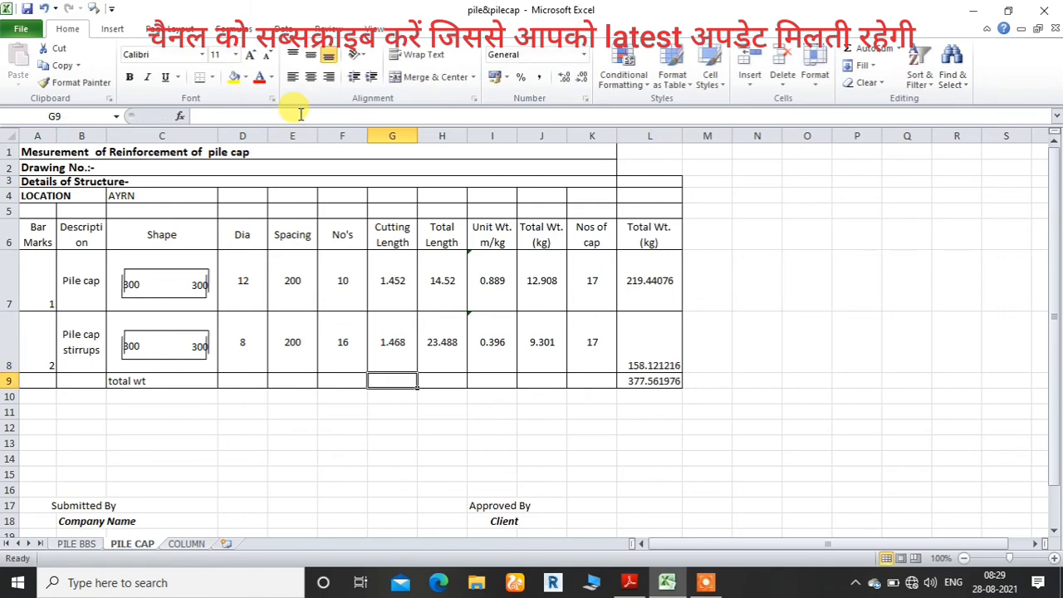
Convert the 8 mm stirrup diameter to metres with =8/1000 in spare cell J13, clear it, and review the formula in G8.
left_click(551, 448)
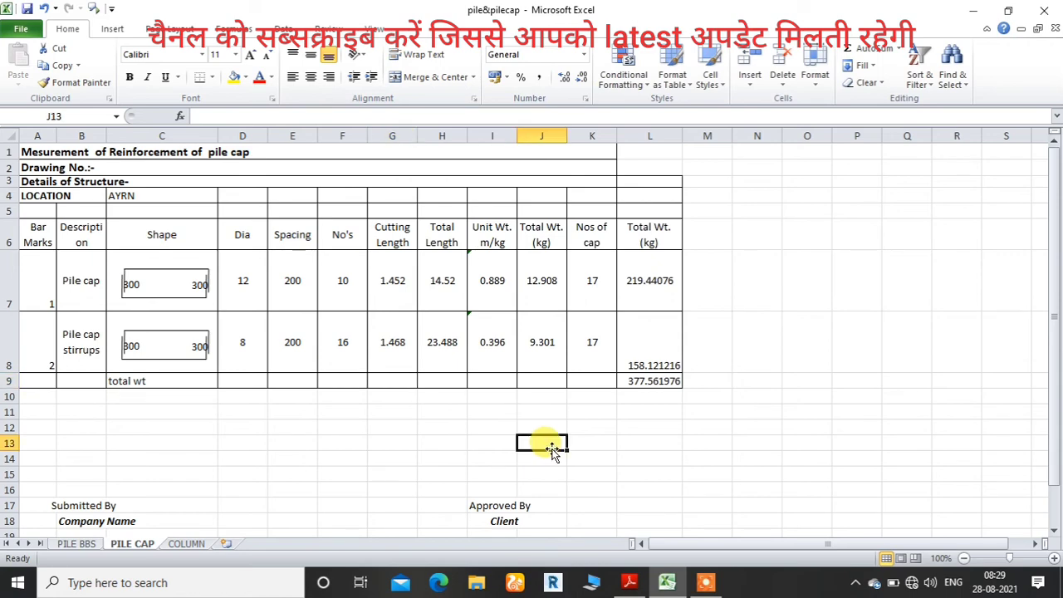
type("=8/100")
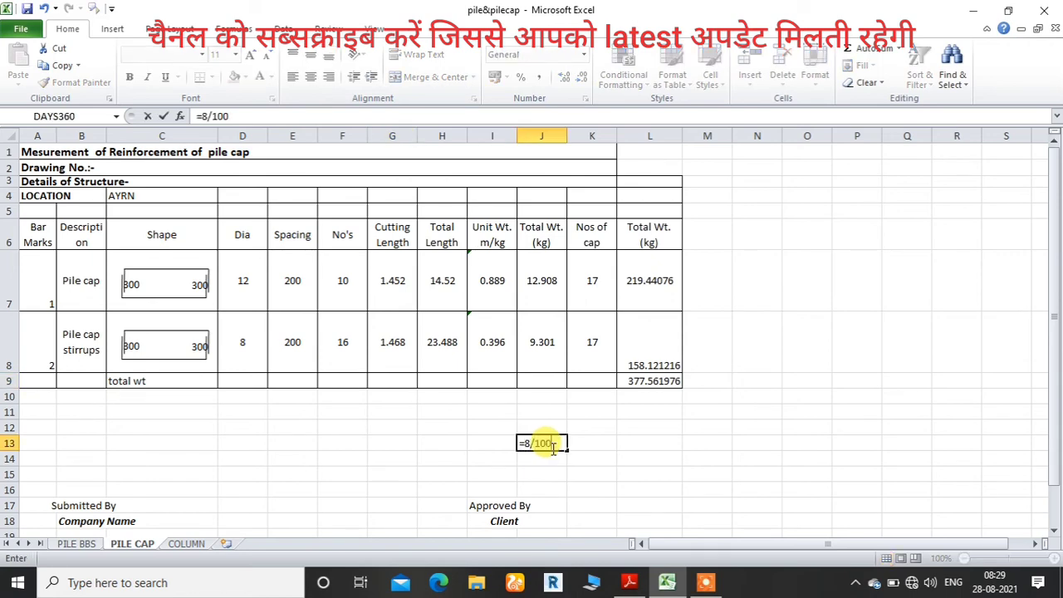
type("0")
key("Return")
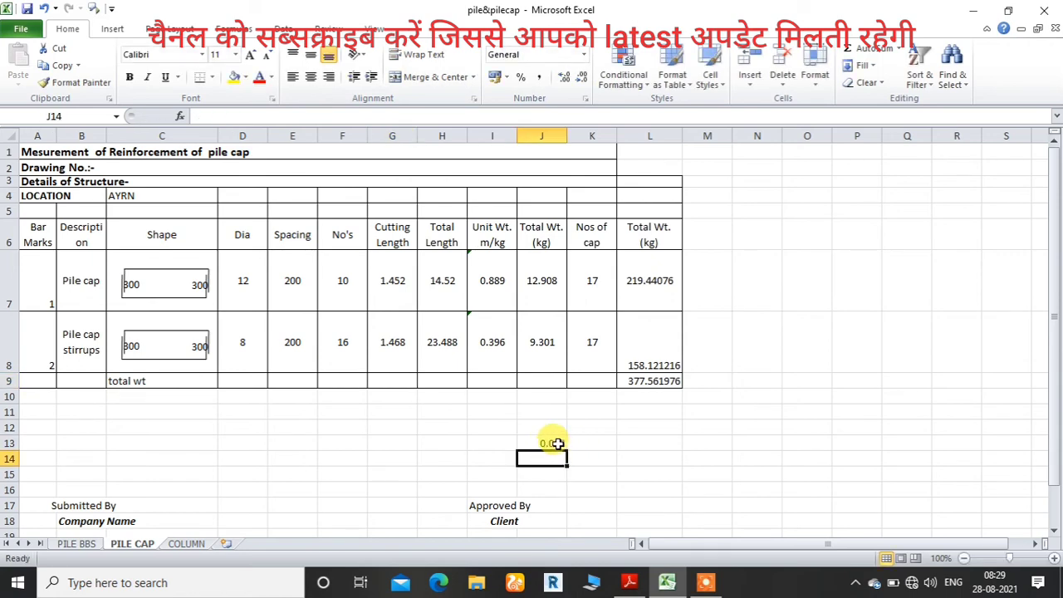
left_click(554, 443)
left_click(393, 356)
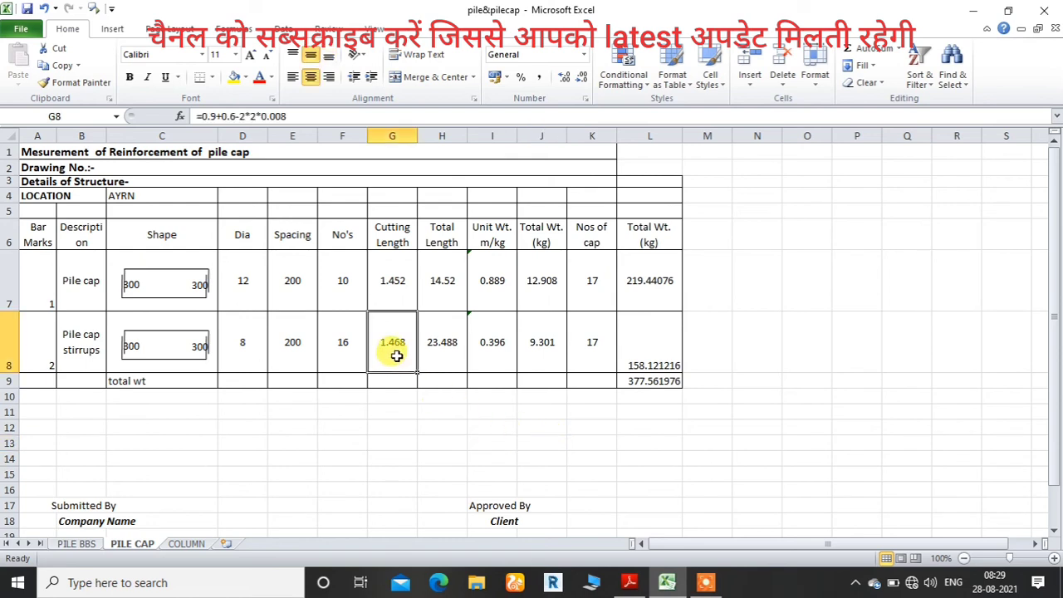
left_click(305, 443)
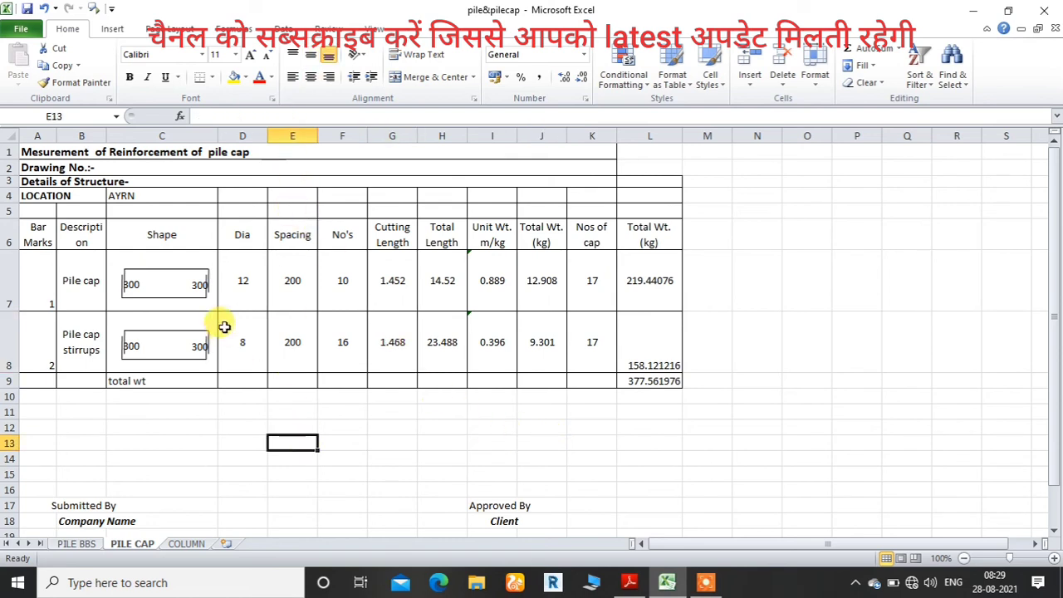
Check the stirrups' diameter and number against section A-A and the pile cap plan in the Adobe Reader drawing, and return to Excel.
left_click(253, 359)
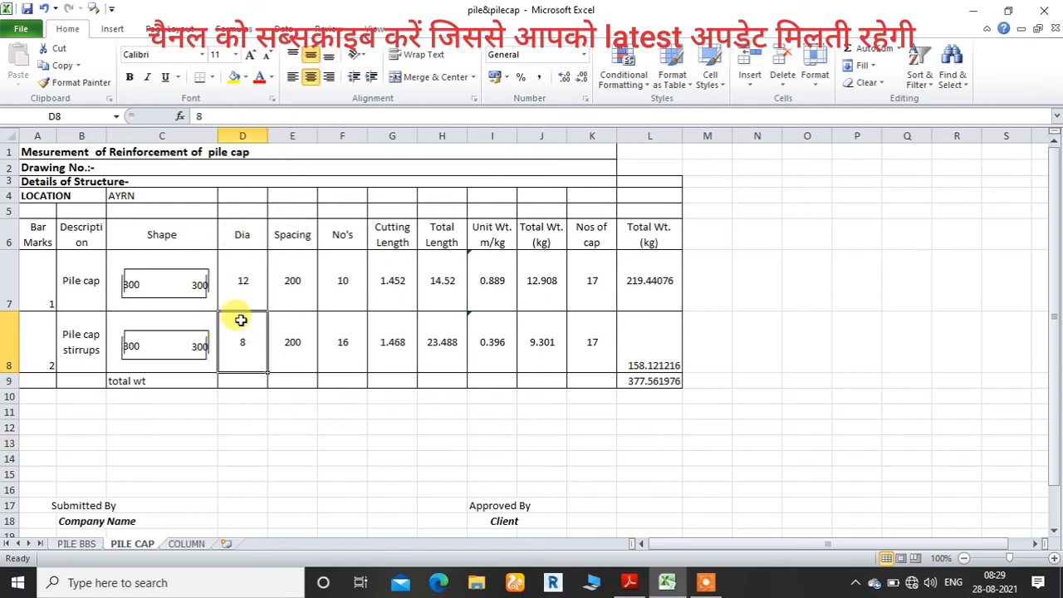
left_click(359, 348)
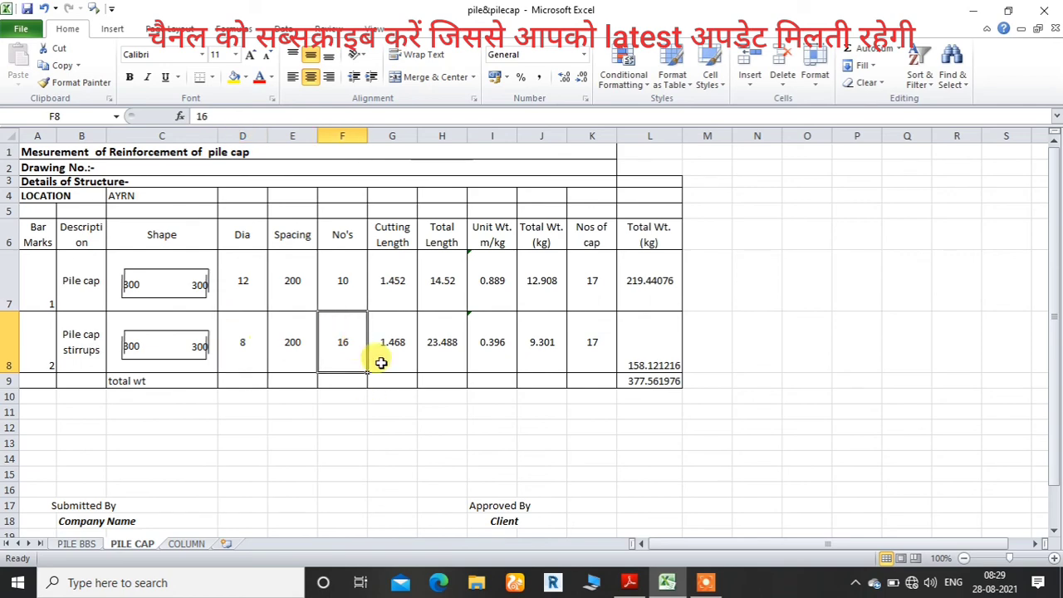
left_click(629, 582)
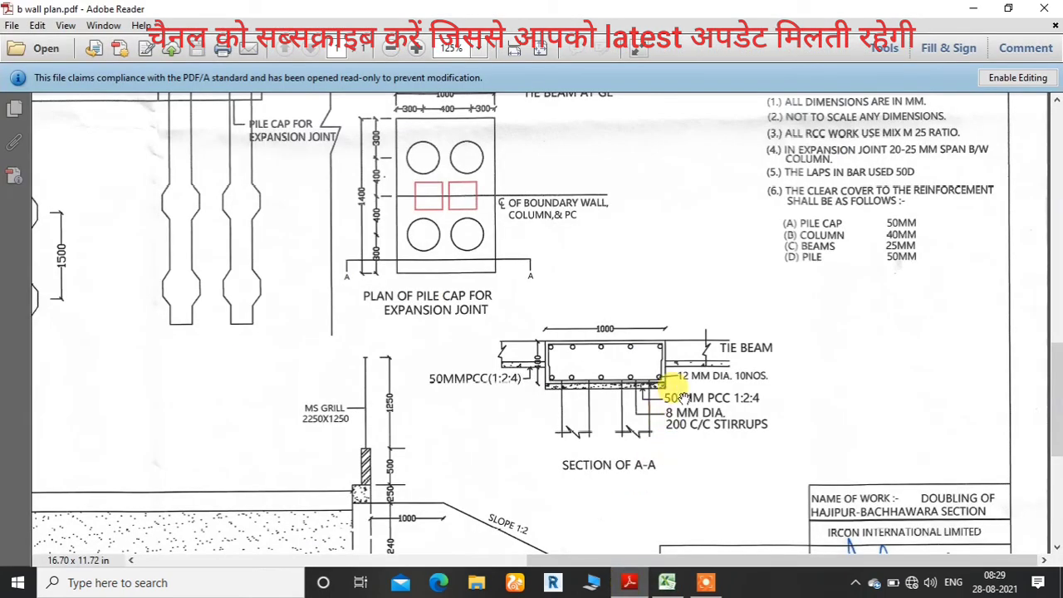
scroll(735, 425, "down", 1)
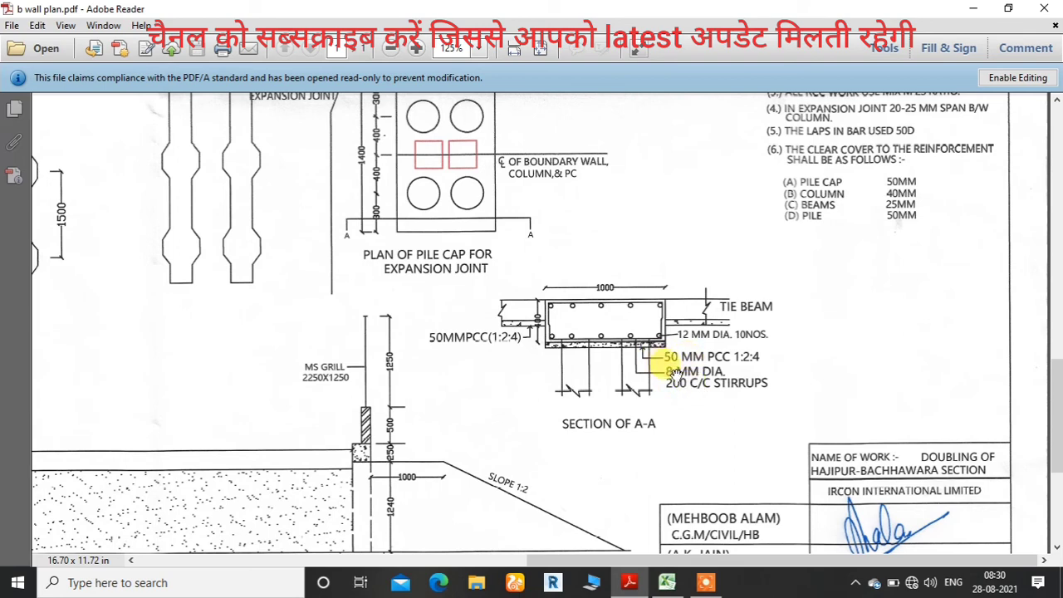
left_click_drag(598, 244, 605, 317)
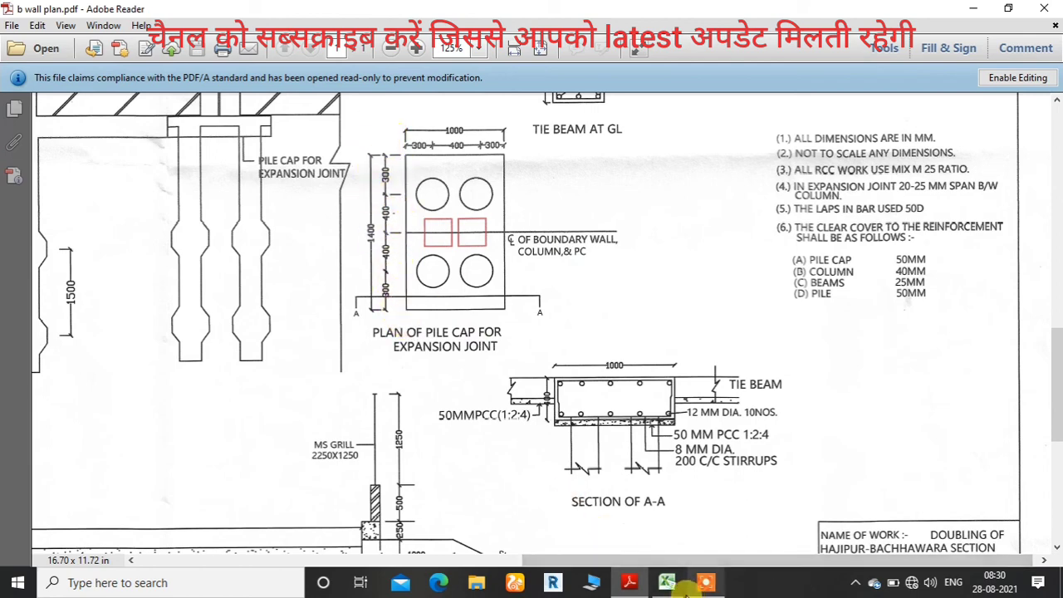
left_click(666, 581)
Calculate the stirrup count with =1.4/.2 in spare cell J13, compare it with the number in F8, and clear the calculation.
left_click(538, 441)
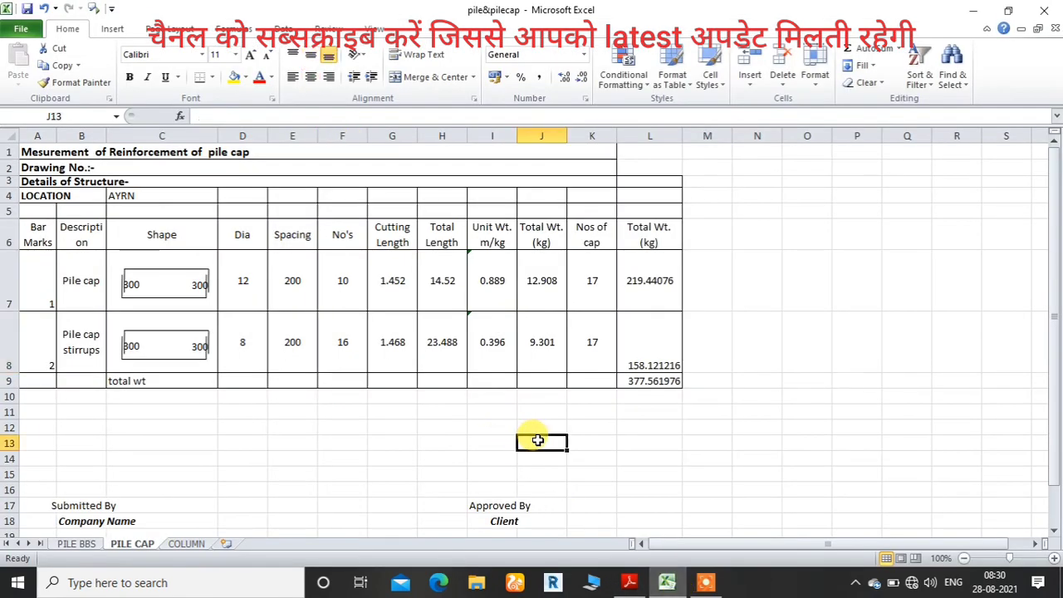
type("=1.4/")
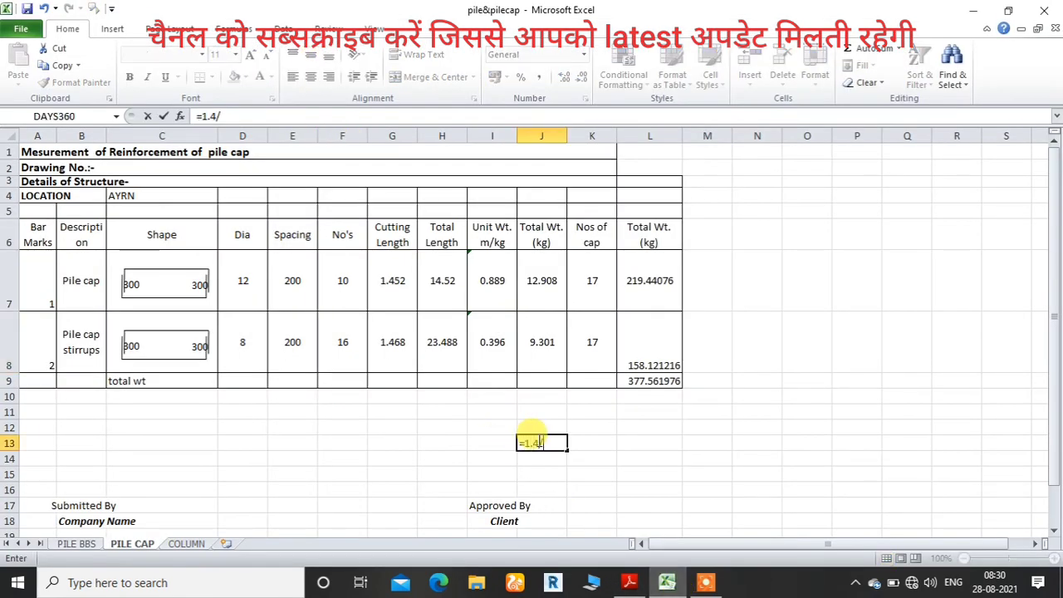
type(".2")
key("Return")
left_click(538, 440)
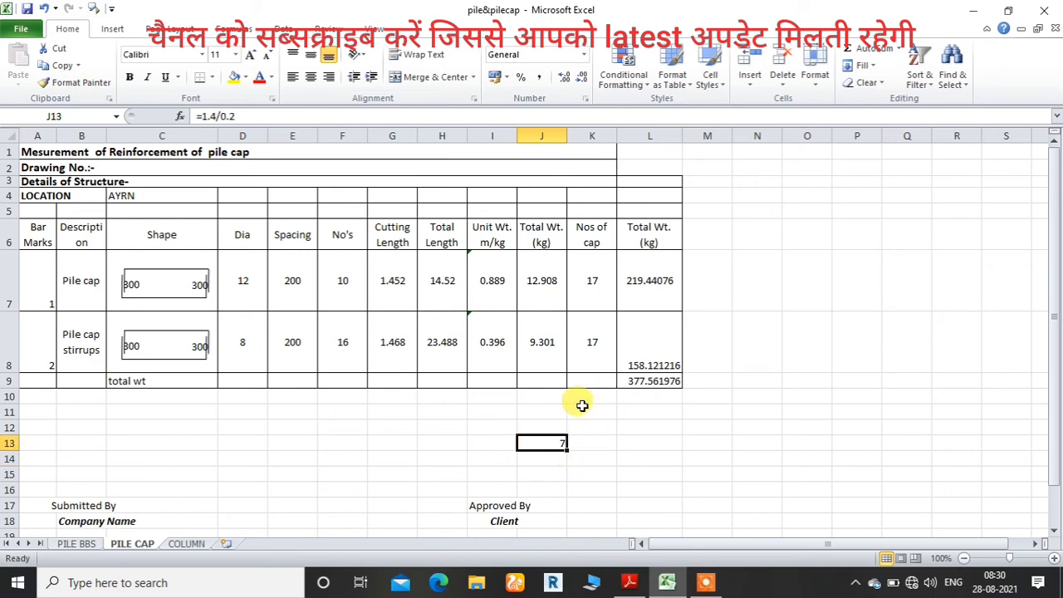
left_click(349, 341)
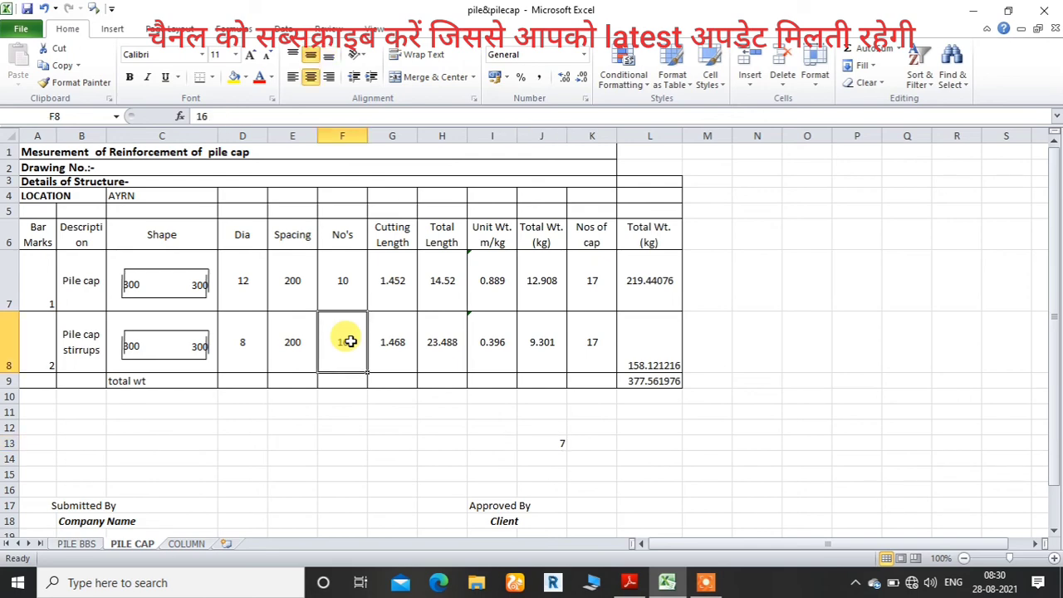
left_click(535, 444)
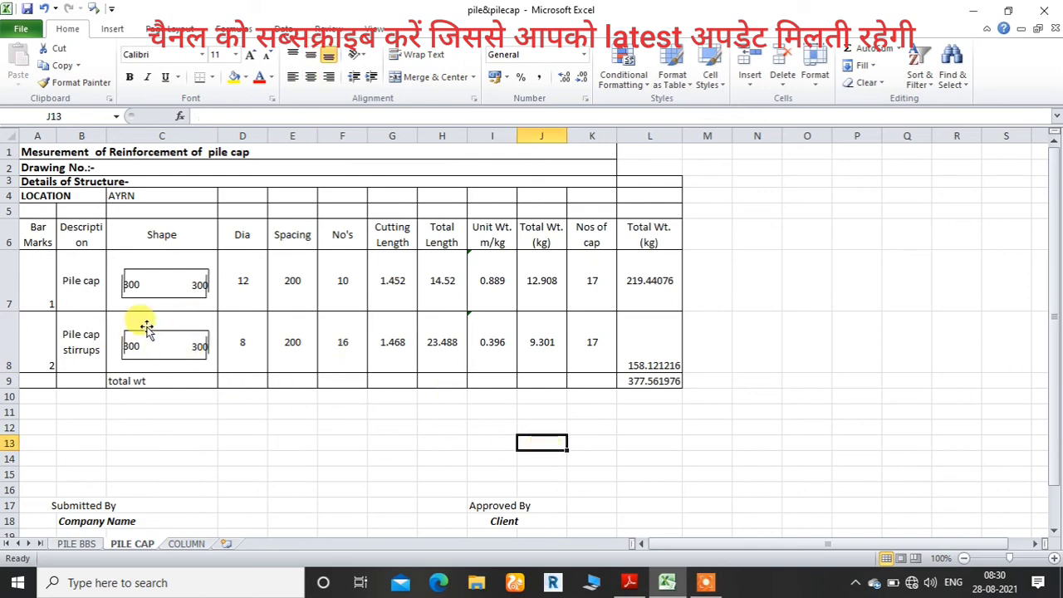
Change the first term of the stirrups' cutting length formula in G8 to 1.3, giving =1.3+0.6-2*2*0.008.
left_click(389, 352)
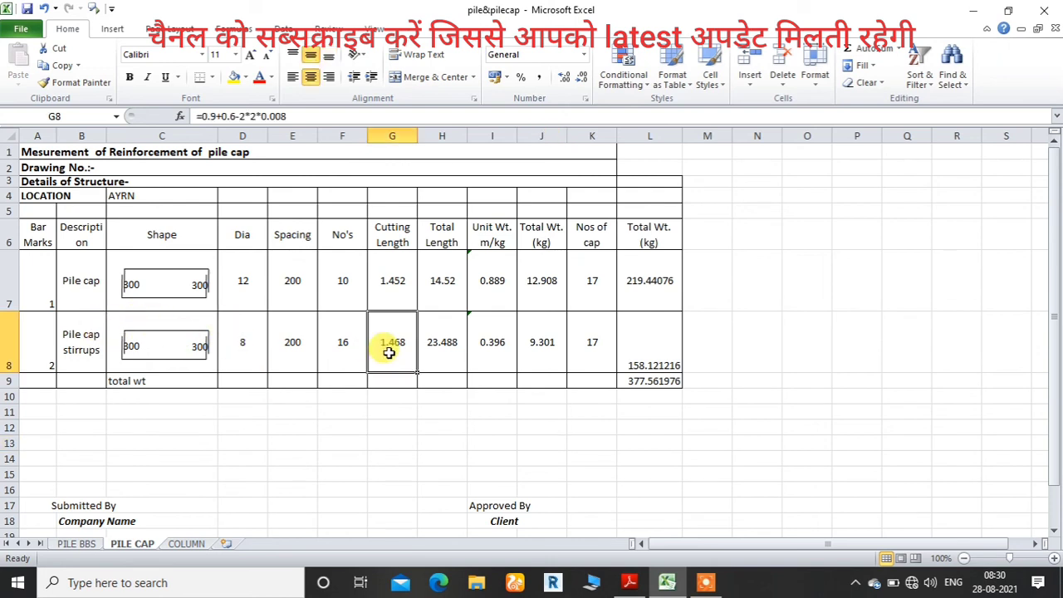
left_click(217, 116)
key("BackSpace")
key("BackSpace")
key("BackSpace")
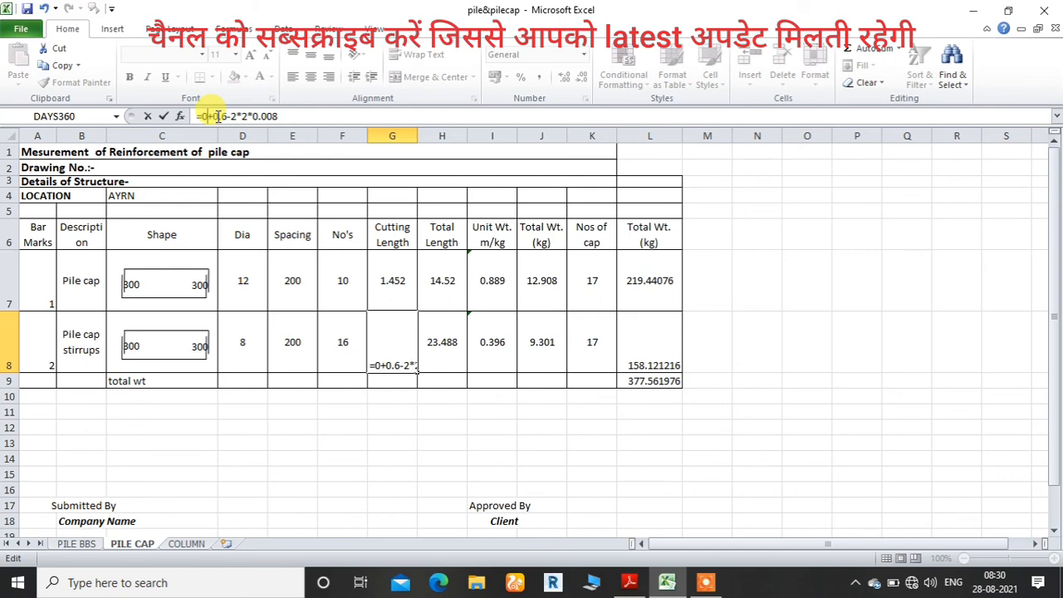
type("1.3")
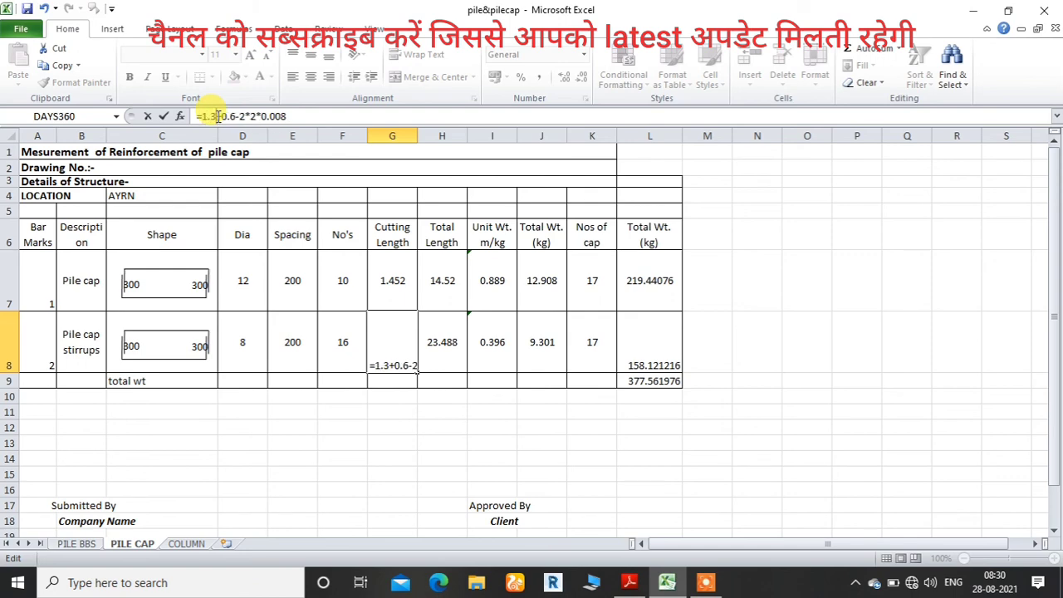
key("Return")
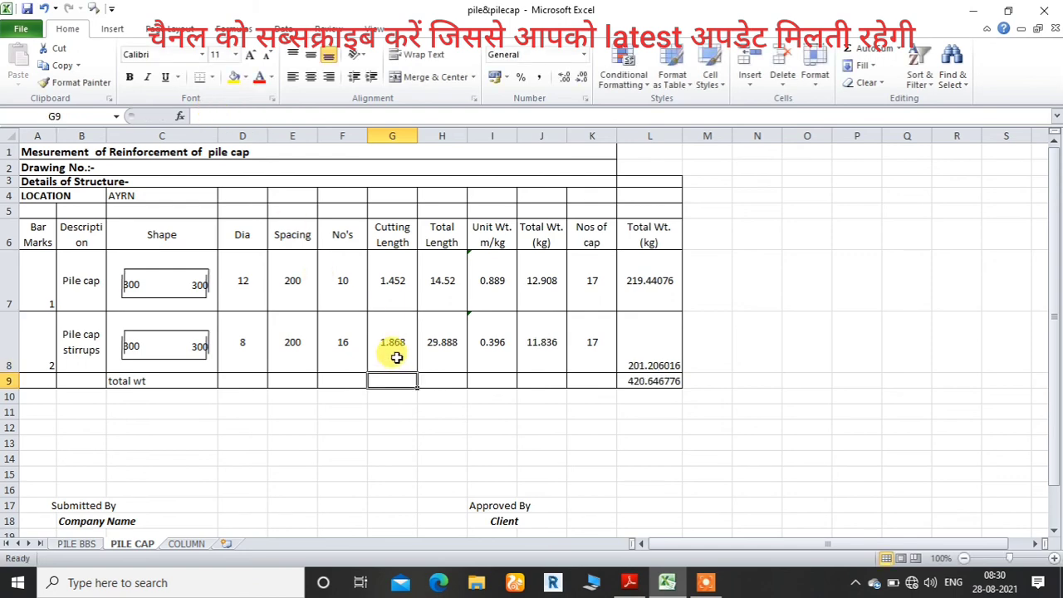
Re-enter the main bar's total length in H7 as =F7*G7 and fill it down to the stirrups' cell H8.
left_click(442, 290)
key("Delete")
type("=")
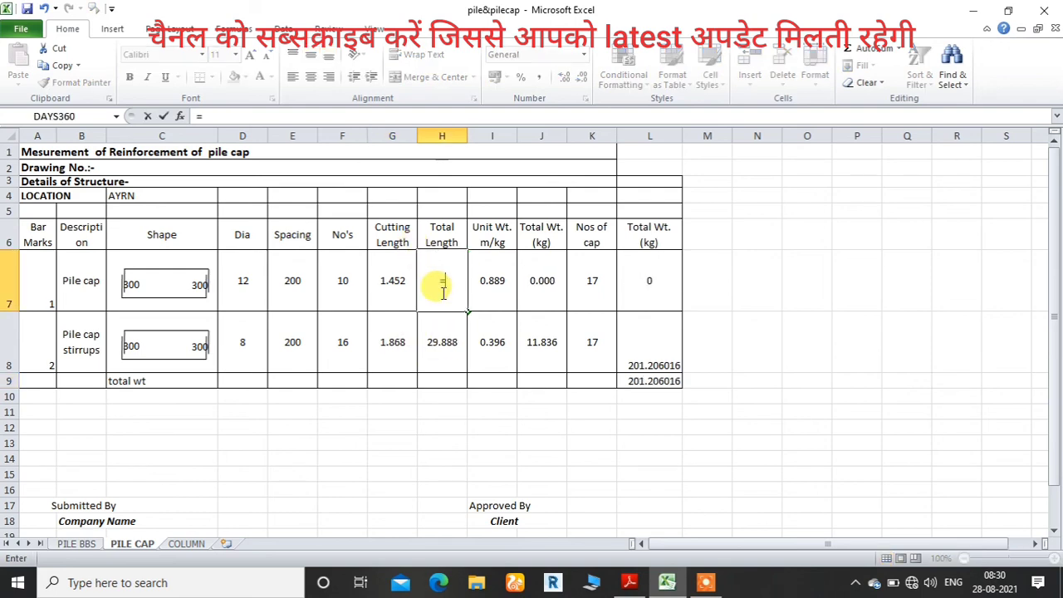
left_click(338, 282)
type("*")
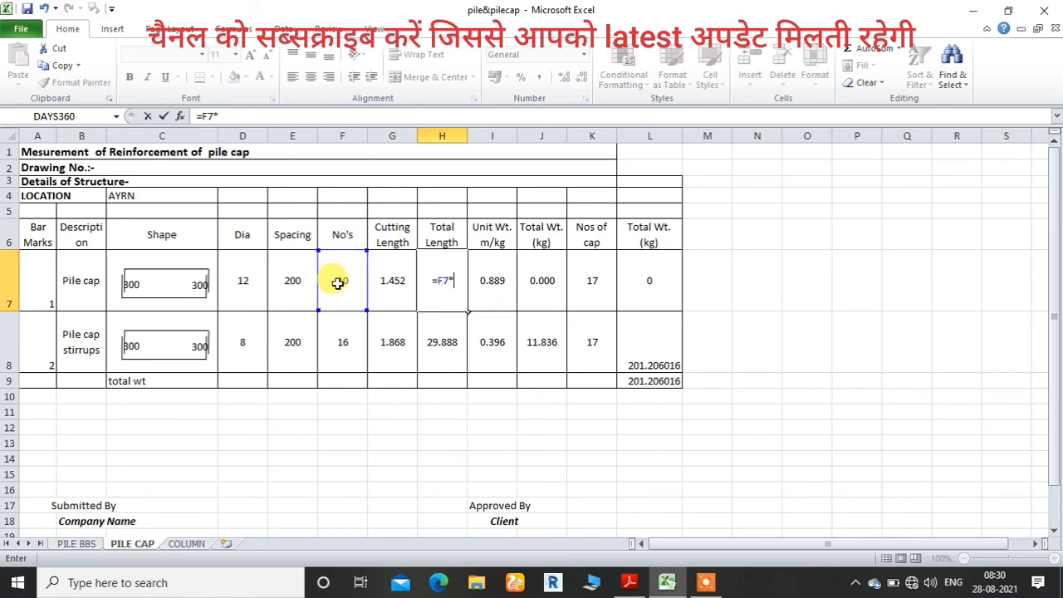
left_click(389, 280)
key("Return")
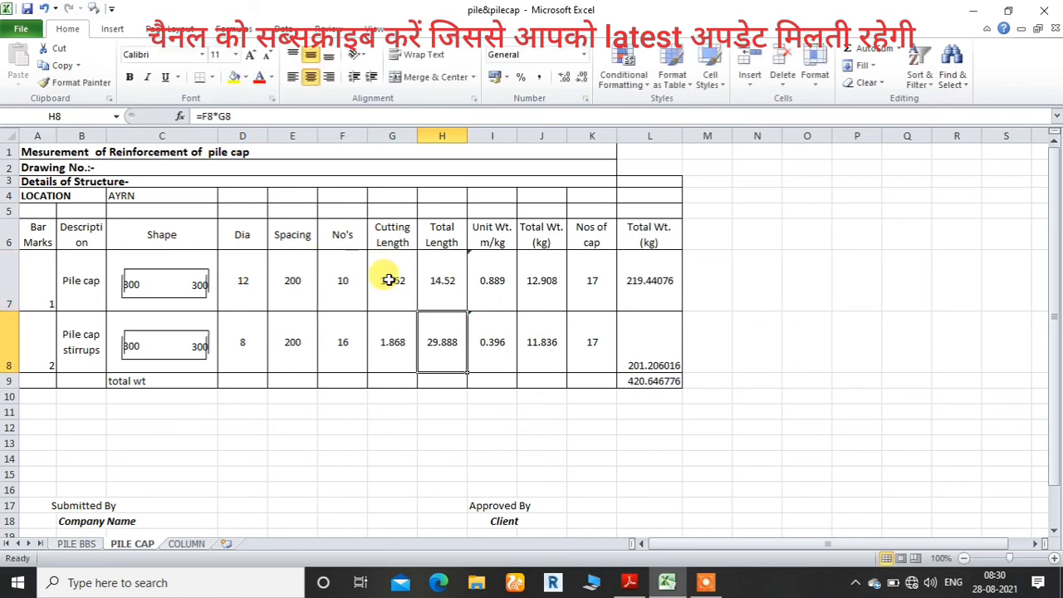
left_click(440, 281)
left_click_drag(466, 314, 468, 352)
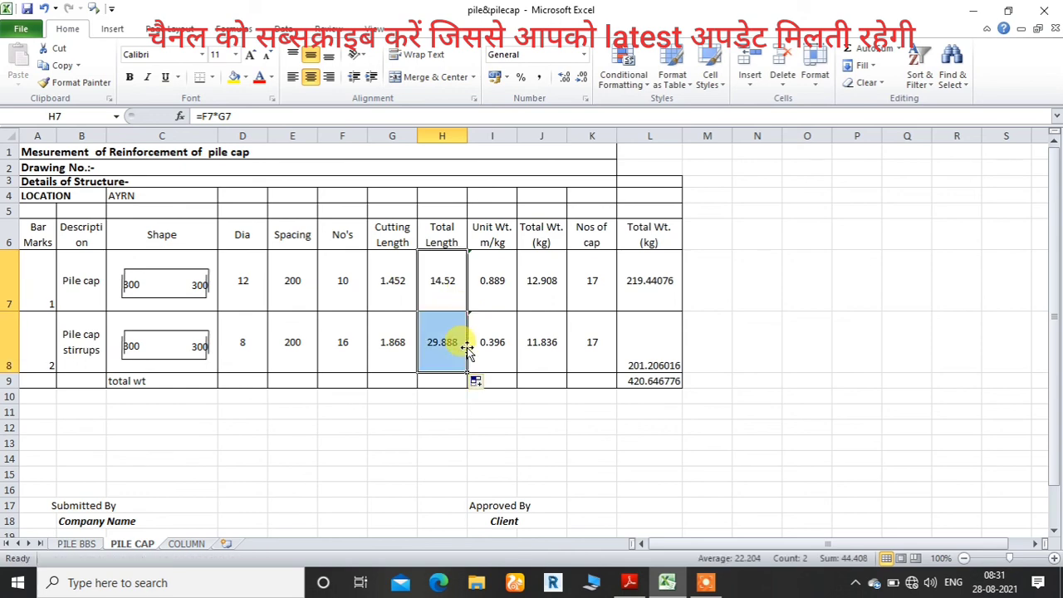
left_click(624, 423)
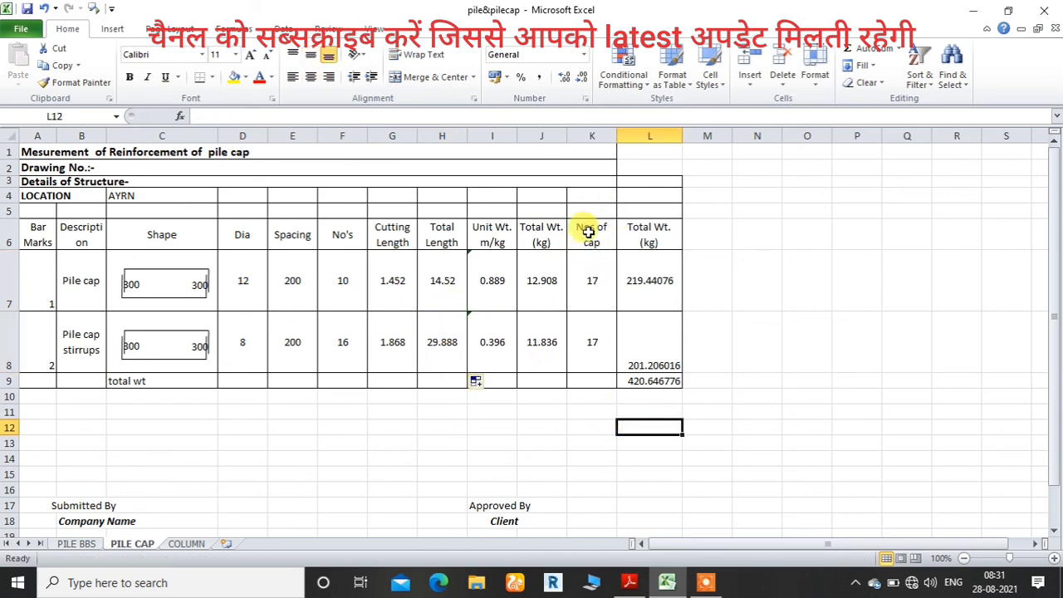
Check the number of piles on the PILE BBS sheet and set the number of caps in K7 and K8 of PILE CAP to 127.
left_click(87, 543)
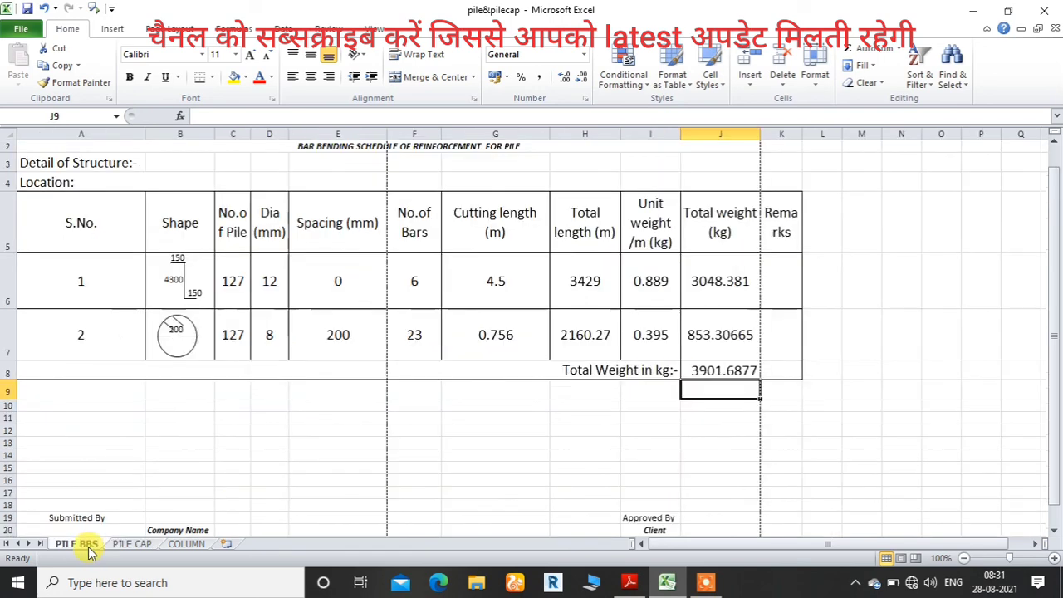
left_click(126, 544)
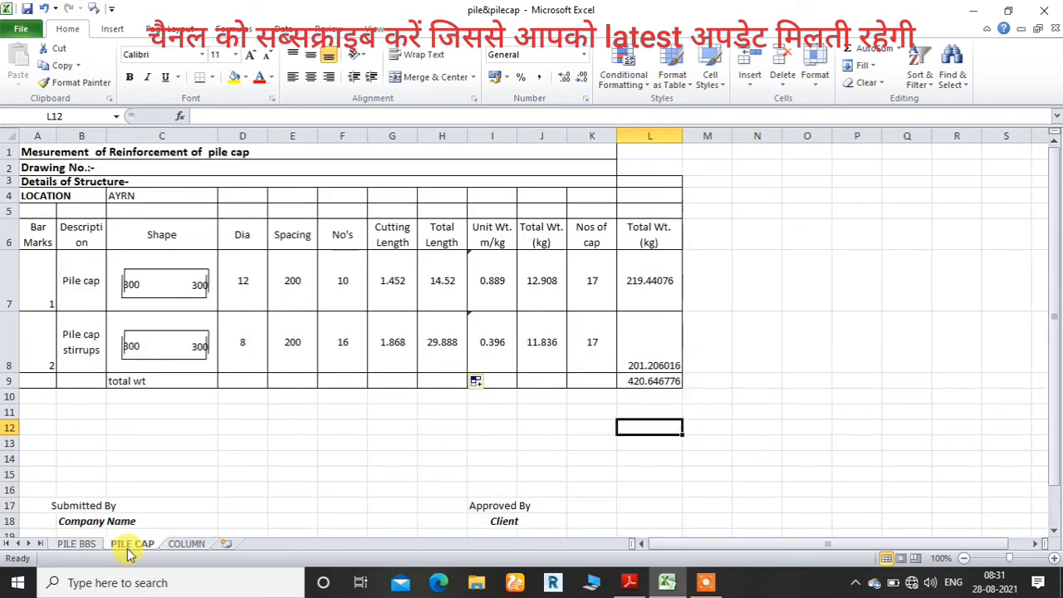
left_click(588, 304)
type("12")
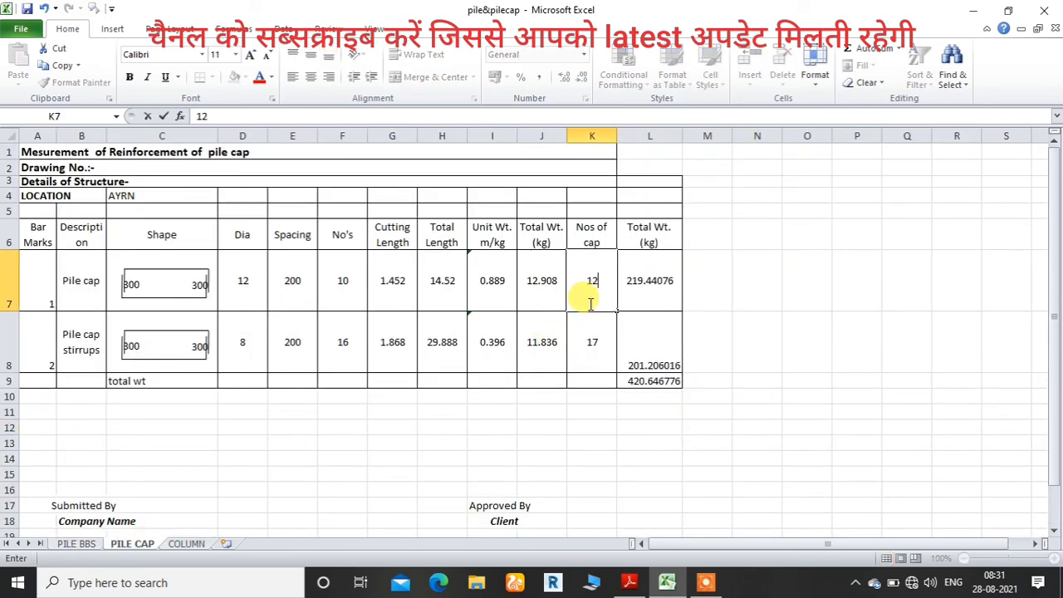
type("7")
key("Return")
type("127")
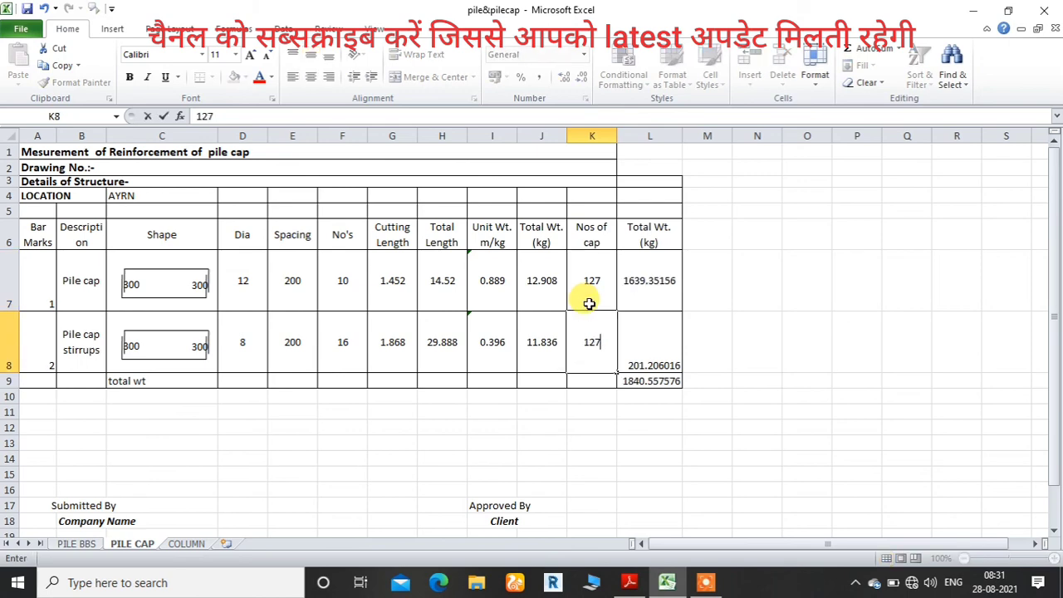
key("Return")
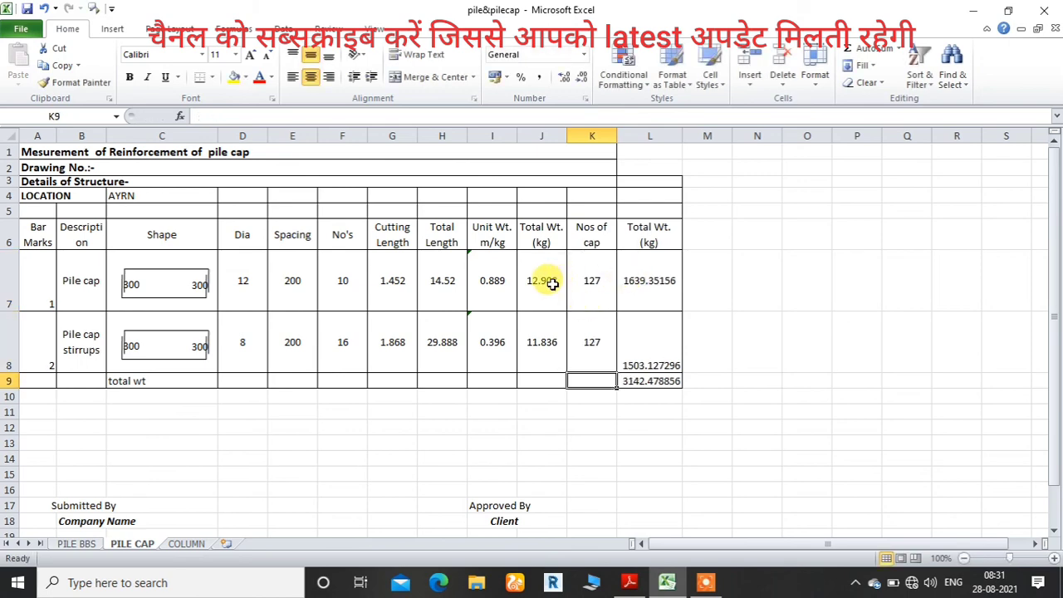
Review the per-cap weights and cap count, and vertically centre the stirrups' overall total weight in L8.
left_click(536, 280)
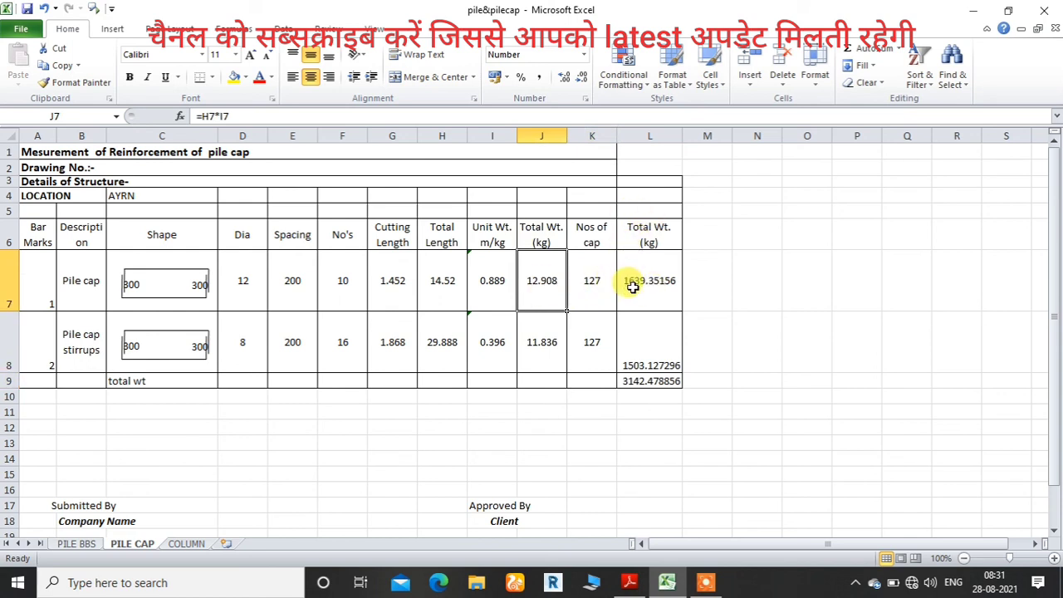
left_click(537, 344)
left_click(606, 340)
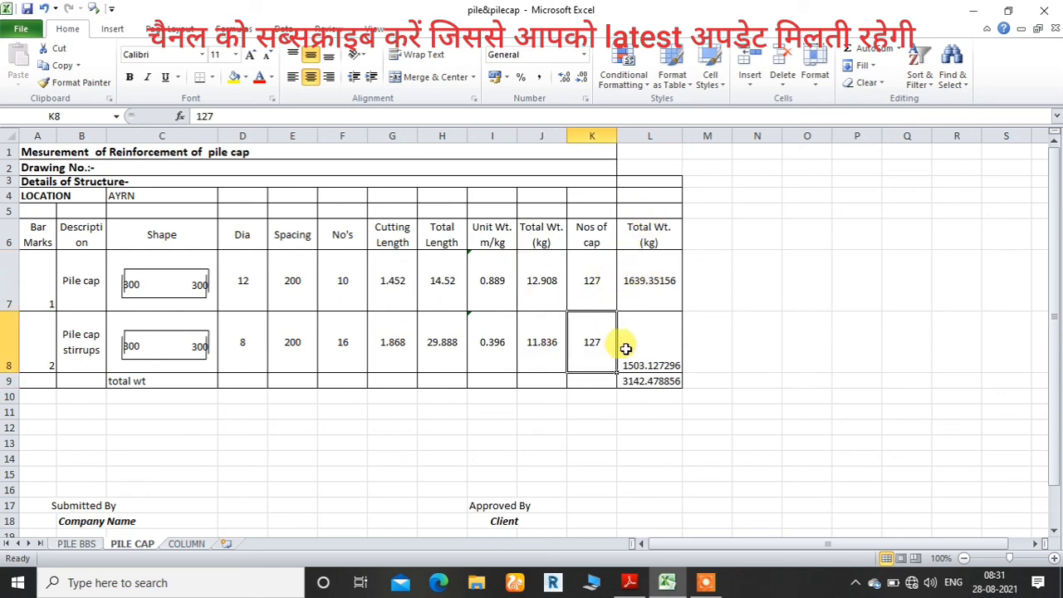
left_click(627, 349)
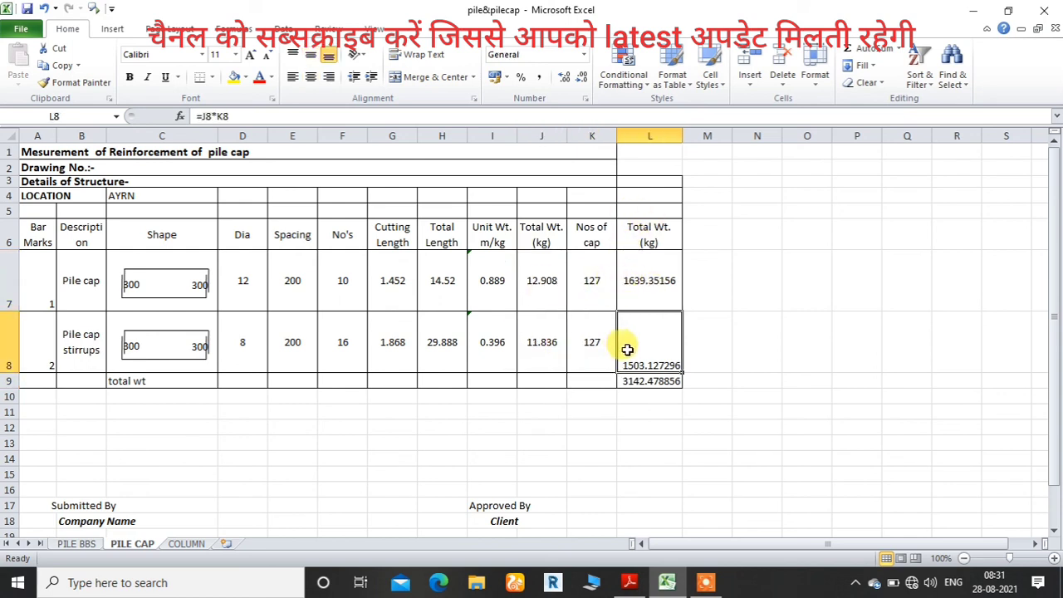
left_click(310, 54)
Re-enter the main bar's overall total weight in L7 as =J7*K7 and fill it down to L8.
left_click(639, 279)
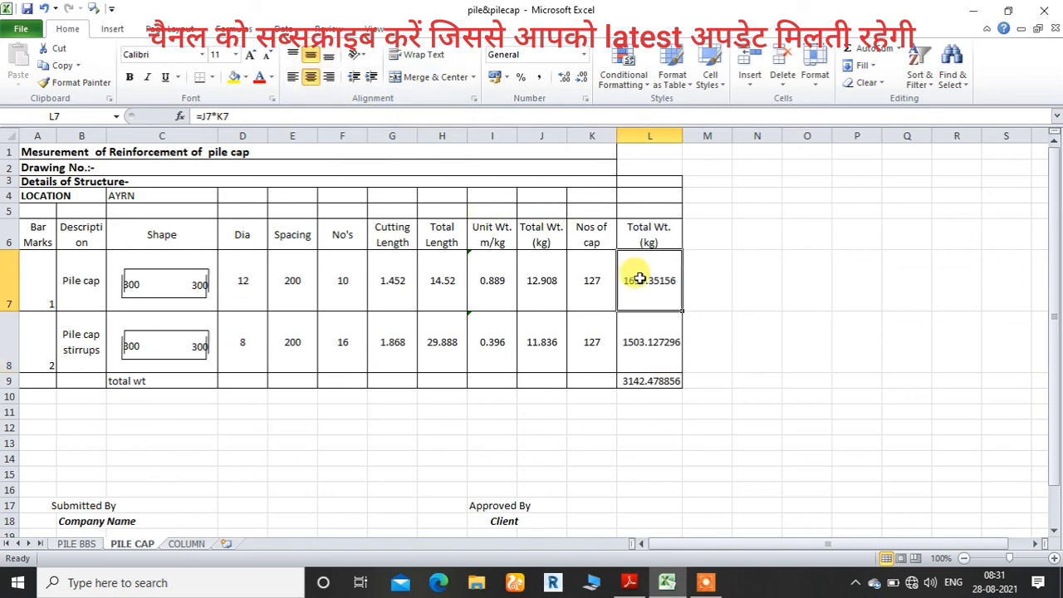
key("Delete")
type("=")
left_click(553, 279)
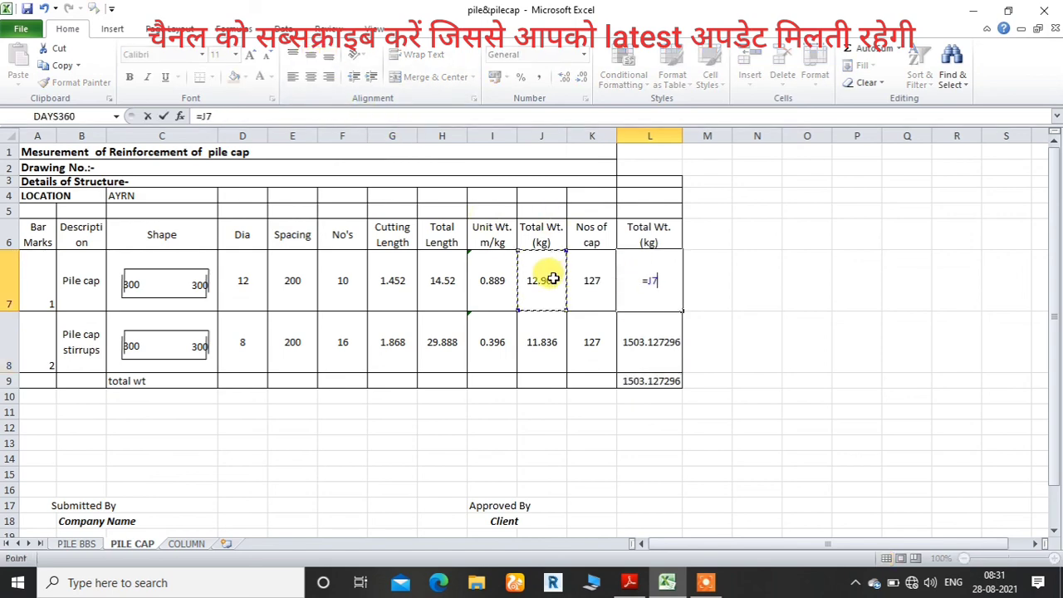
type("*")
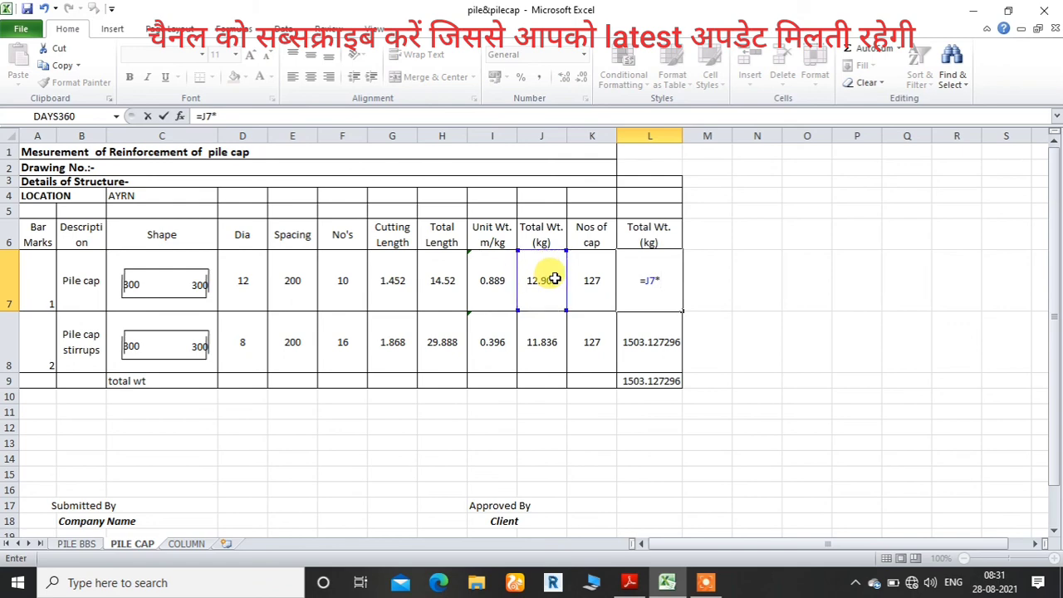
left_click(596, 282)
key("Return")
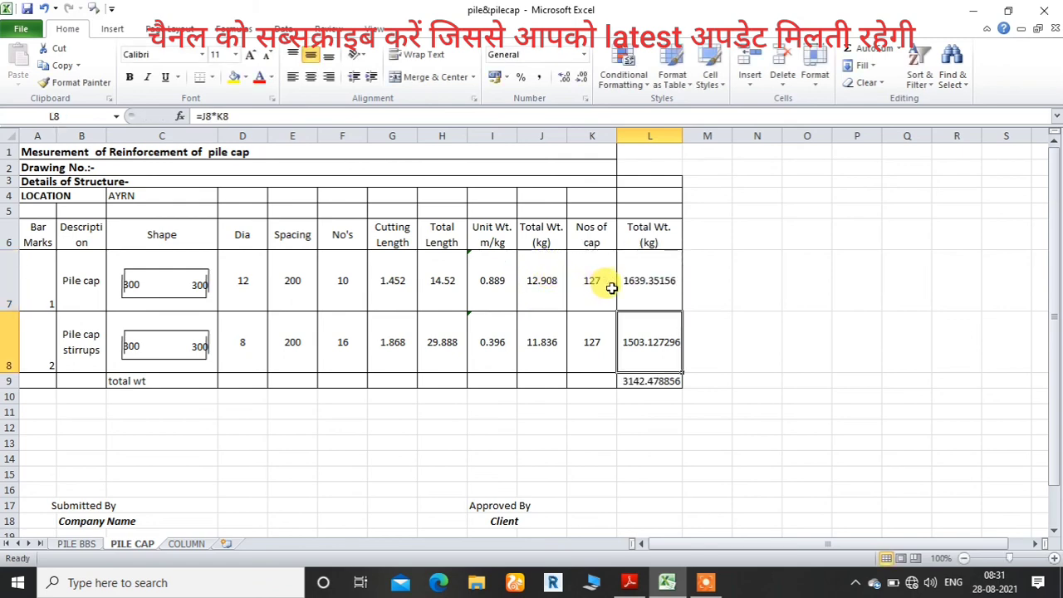
left_click(671, 291)
left_click_drag(681, 309, 674, 340)
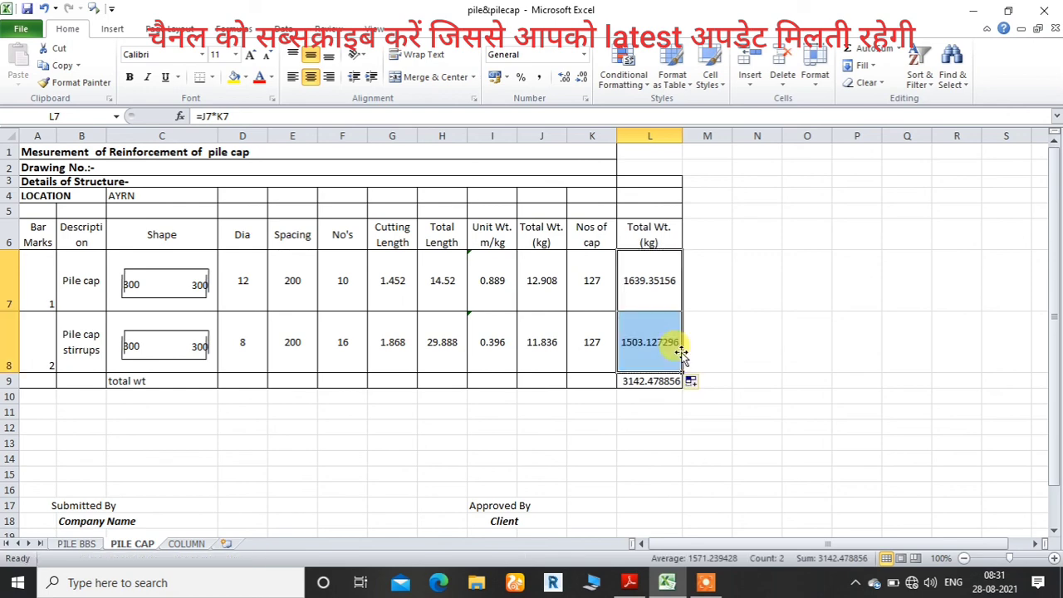
left_click(715, 350)
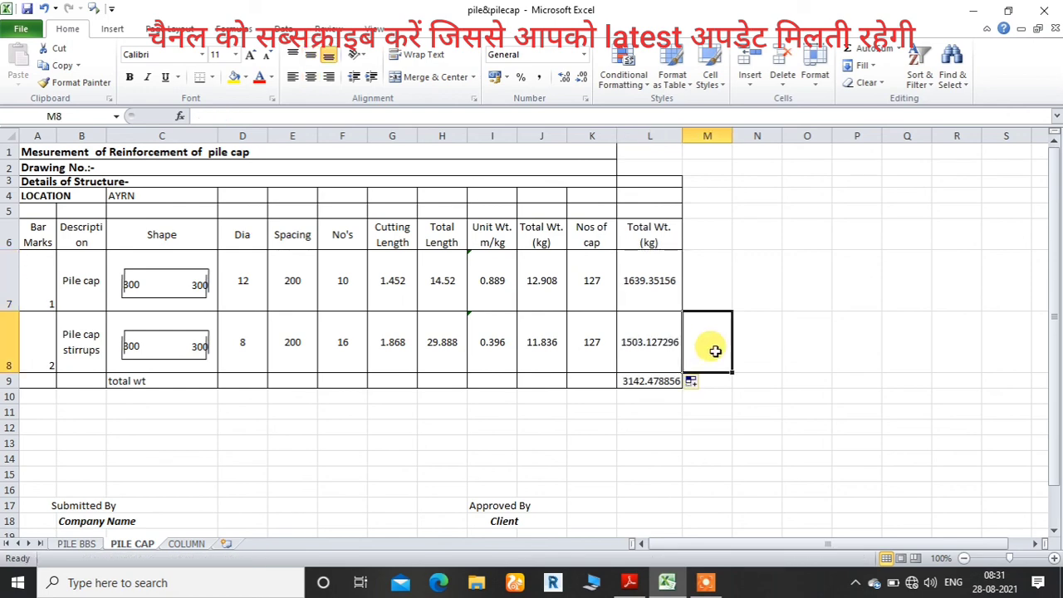
Review the finished pile schedule on the PILE BBS sheet from its title row, and return to the PILE CAP sheet.
left_click(77, 543)
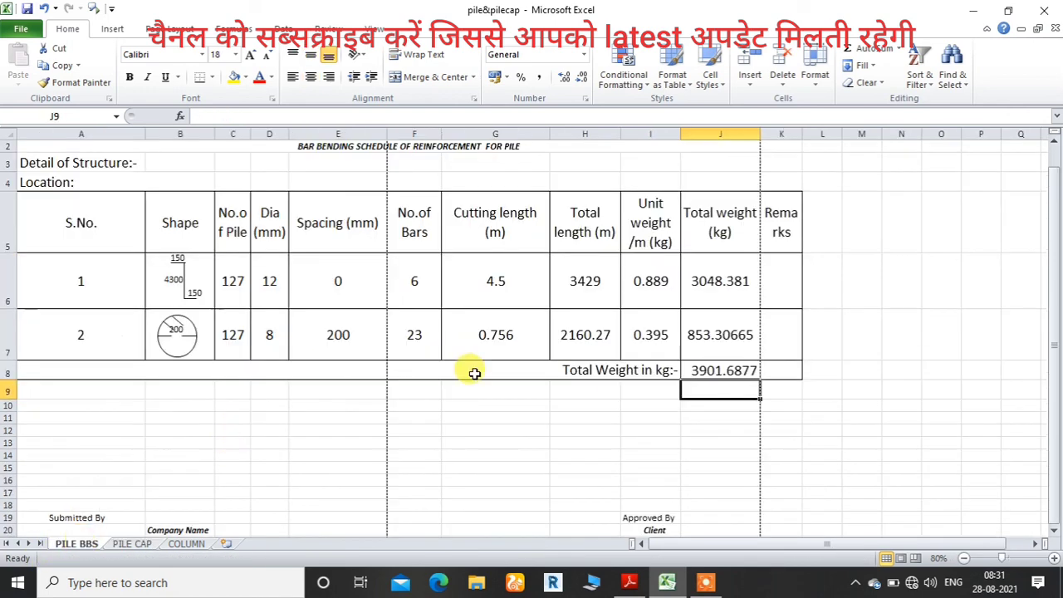
left_click_drag(1055, 382, 1033, 314)
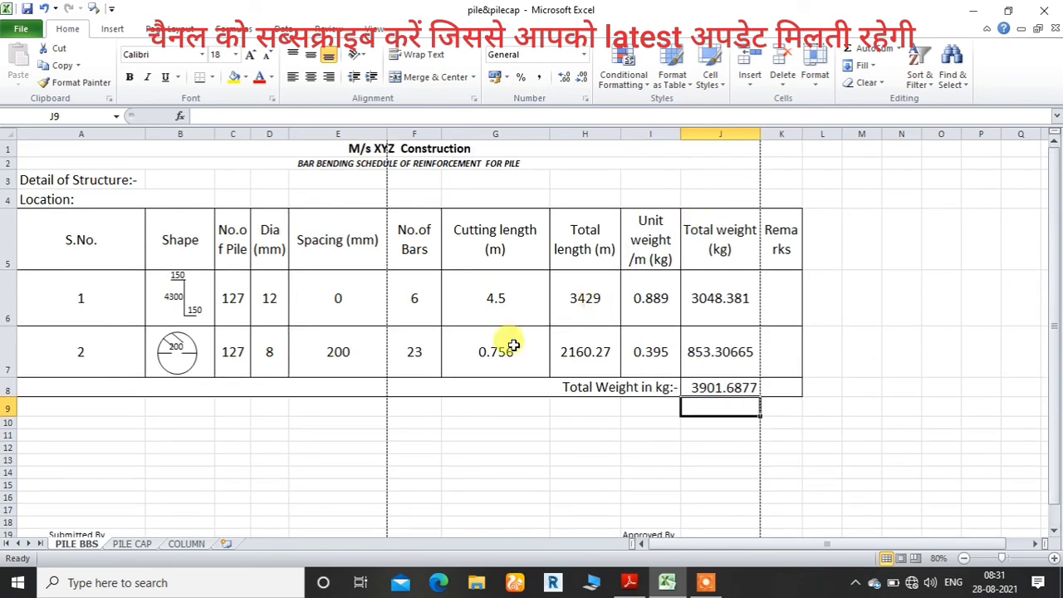
left_click(133, 544)
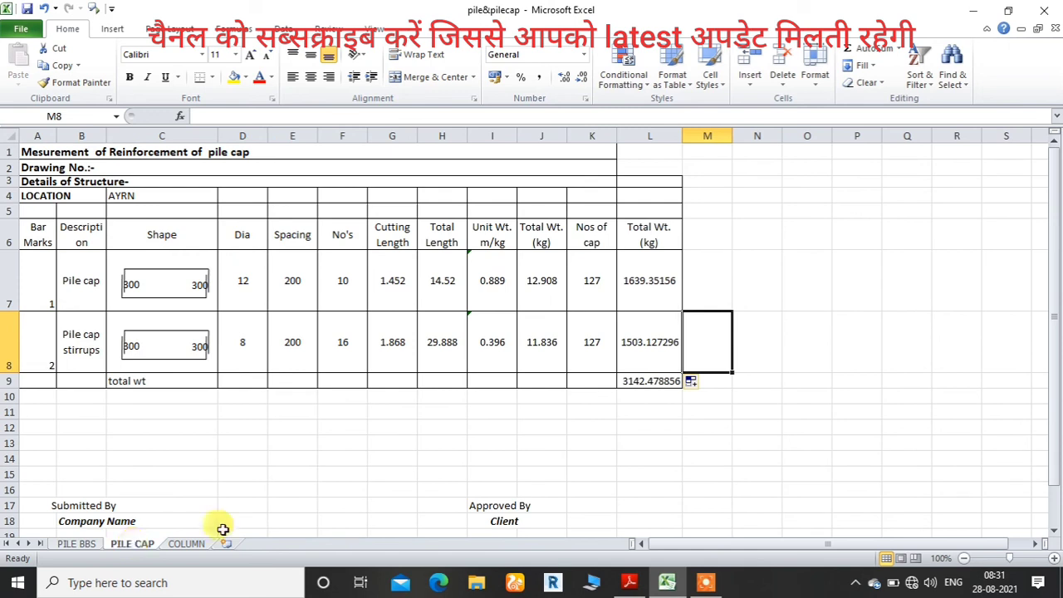
left_click(612, 458)
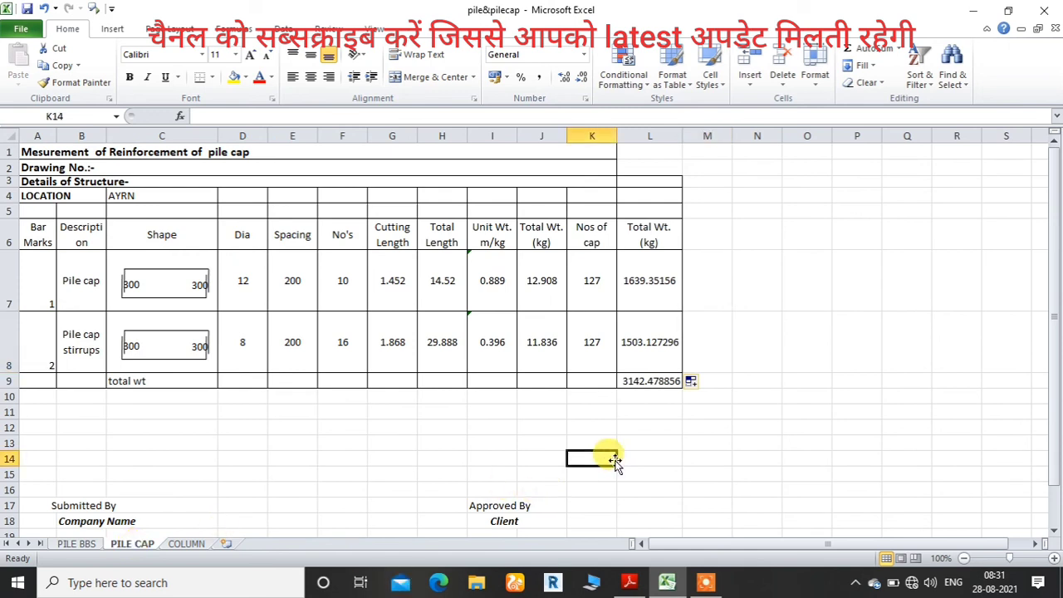
type("=1.2")
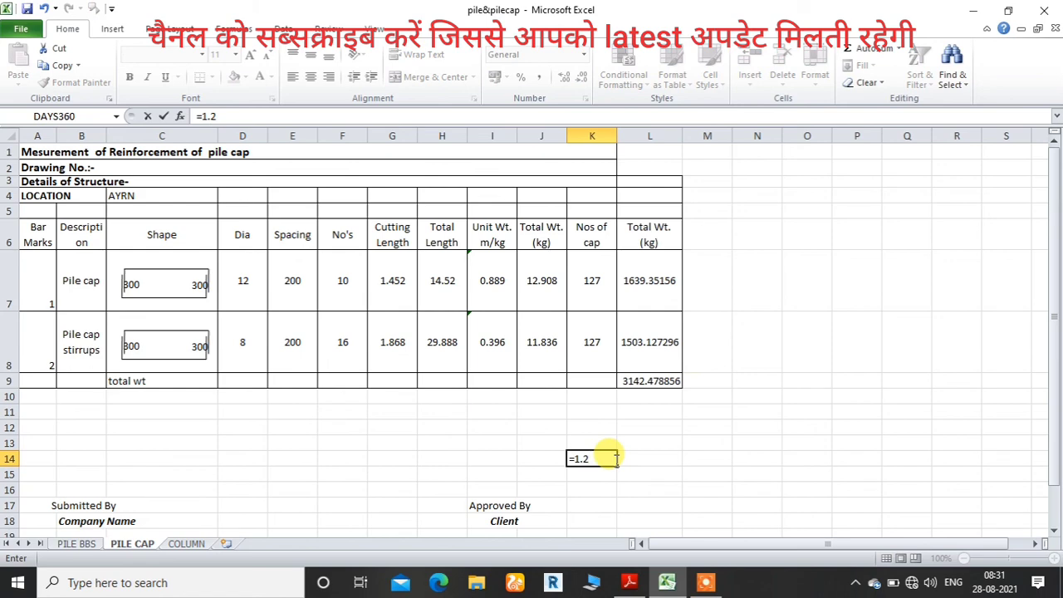
type("m dia M16")
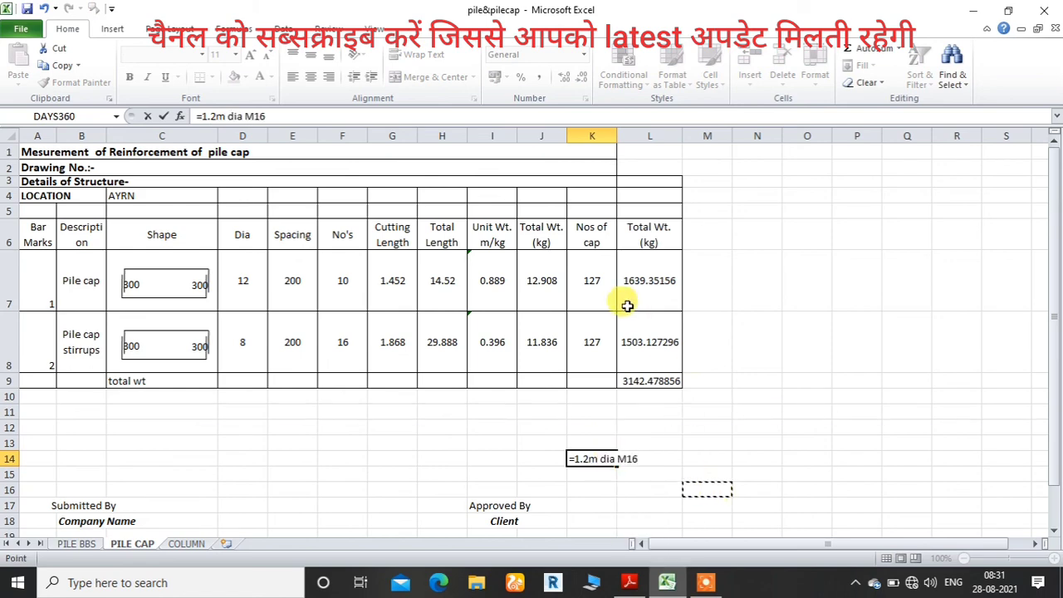
key("Escape")
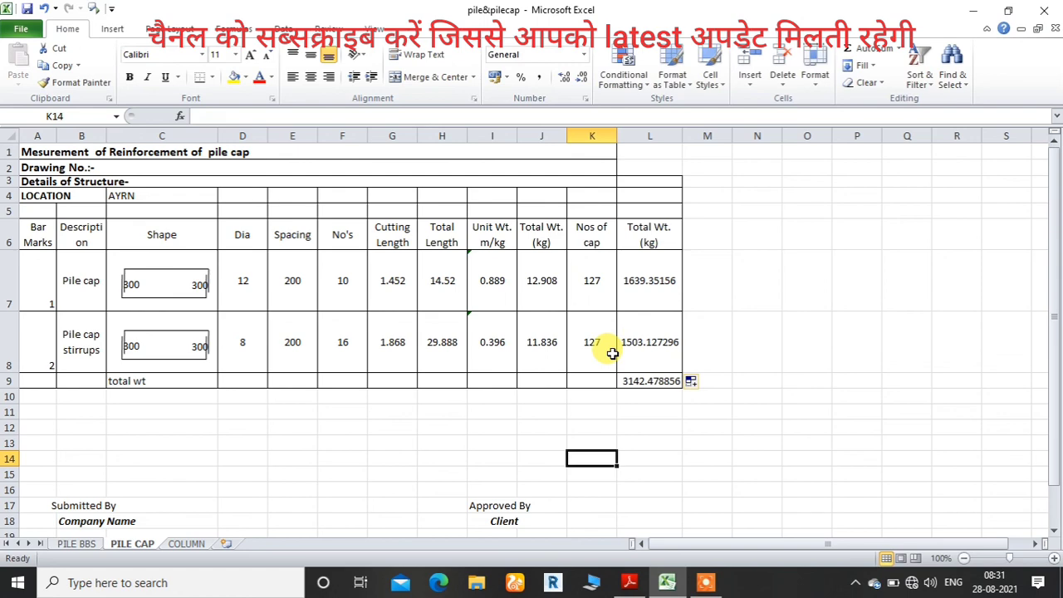
left_click(705, 585)
left_click(609, 557)
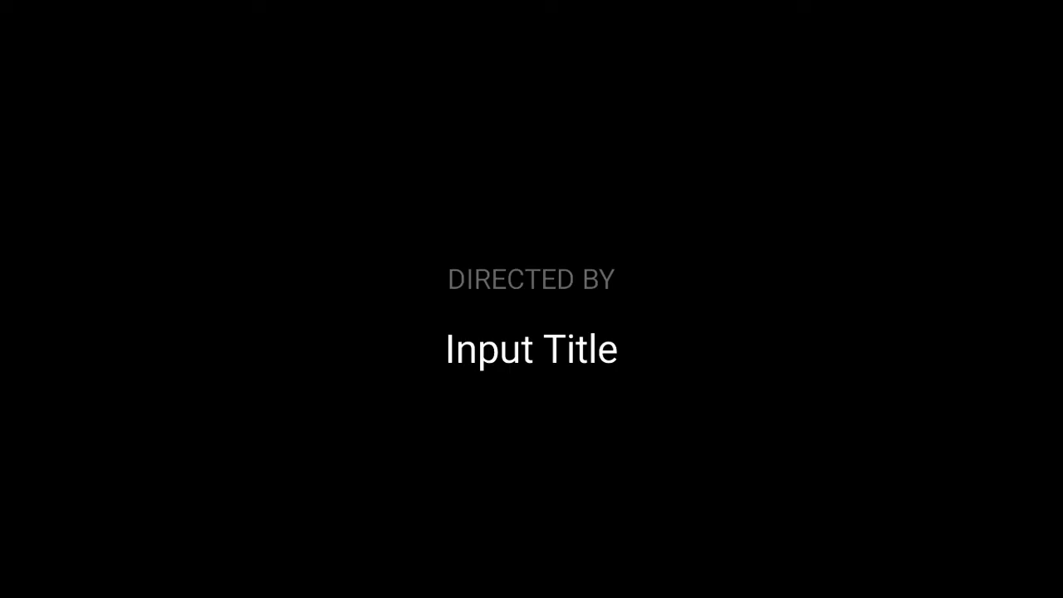